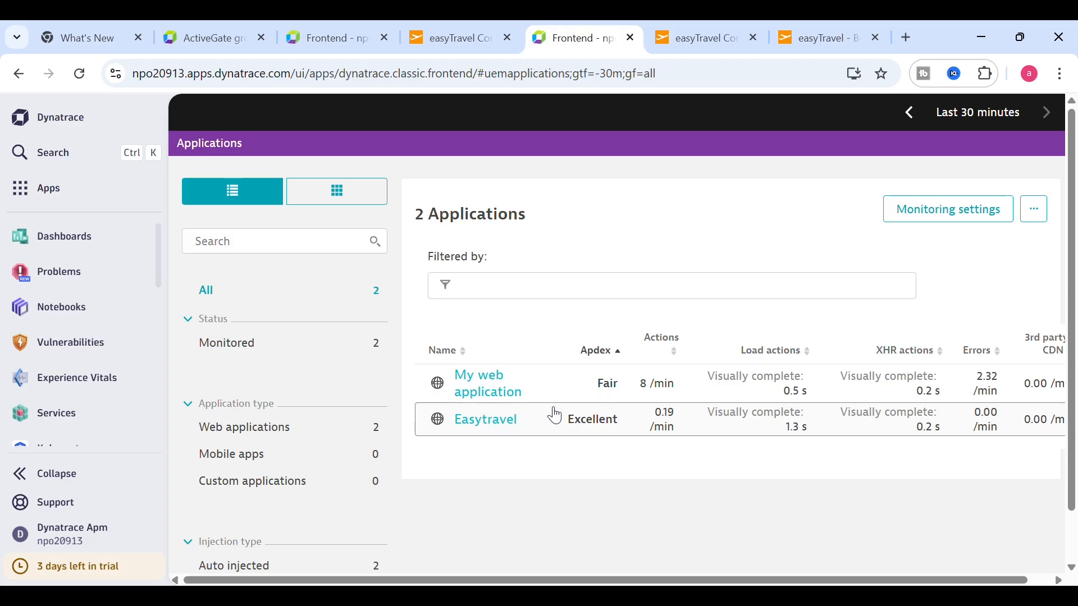
- Open the full user action analysis for the Easytravel application
left_click(487, 434)
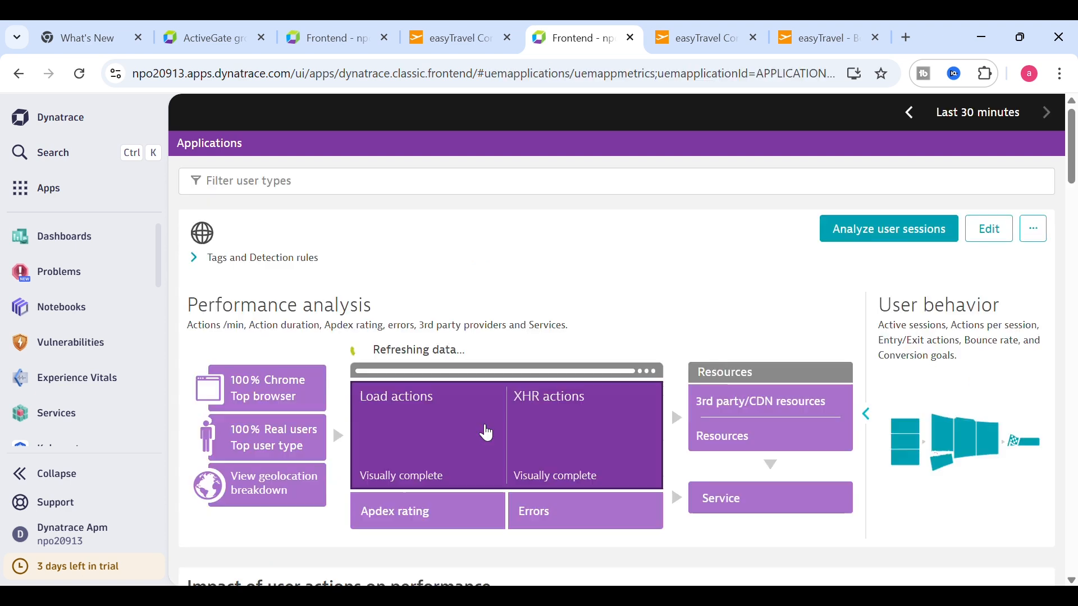
left_click_drag(1070, 185, 1048, 563)
left_click(994, 489)
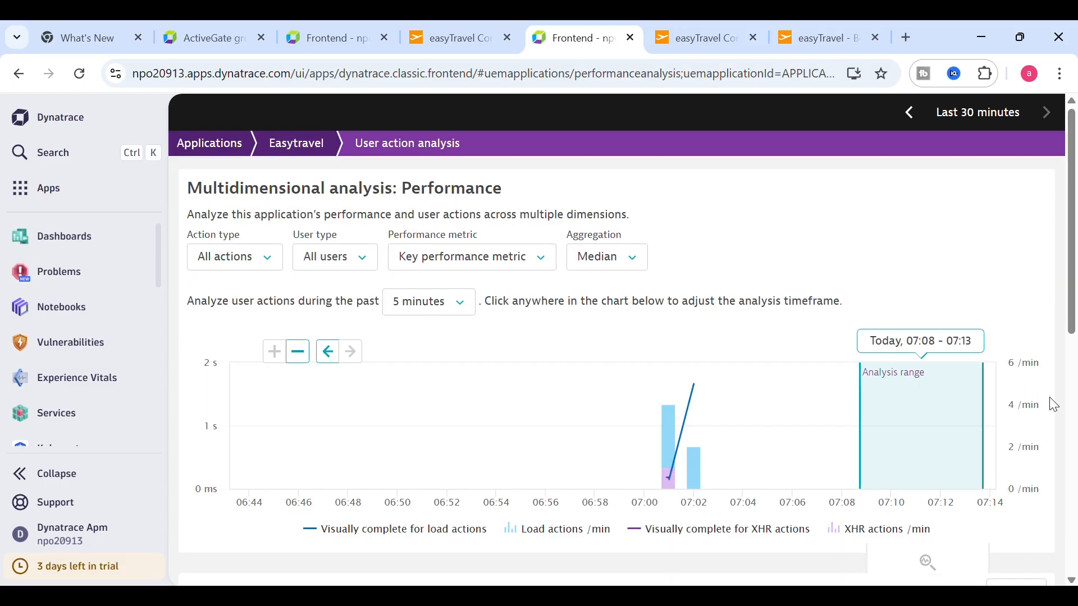
- Set the analysis range to 15 minutes, review the top 100 user actions, then go to the easyTravel console
left_click(454, 307)
left_click(418, 398)
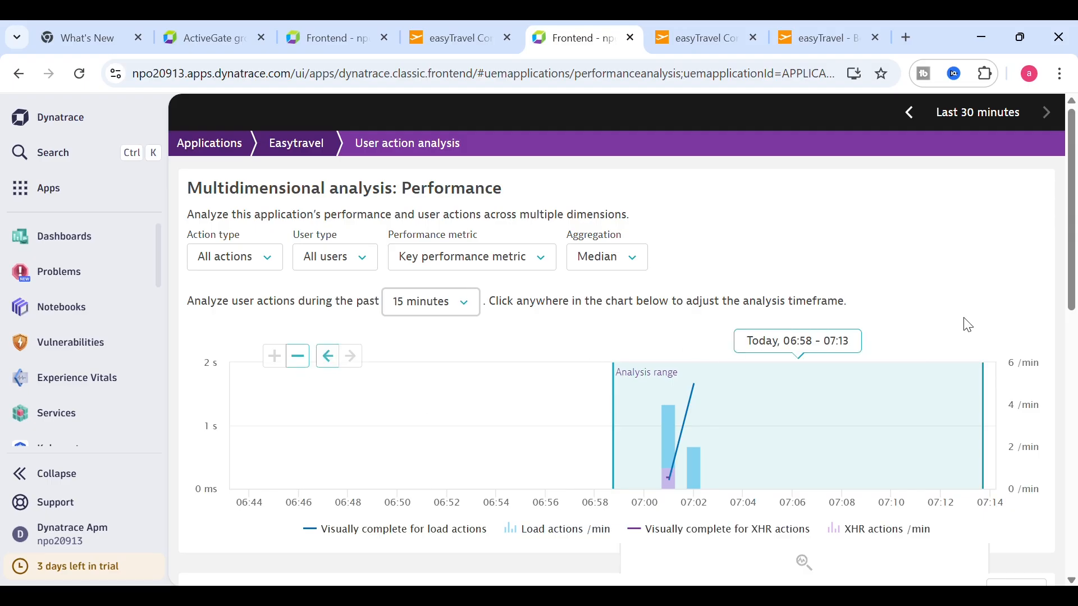
left_click_drag(1075, 267, 1054, 578)
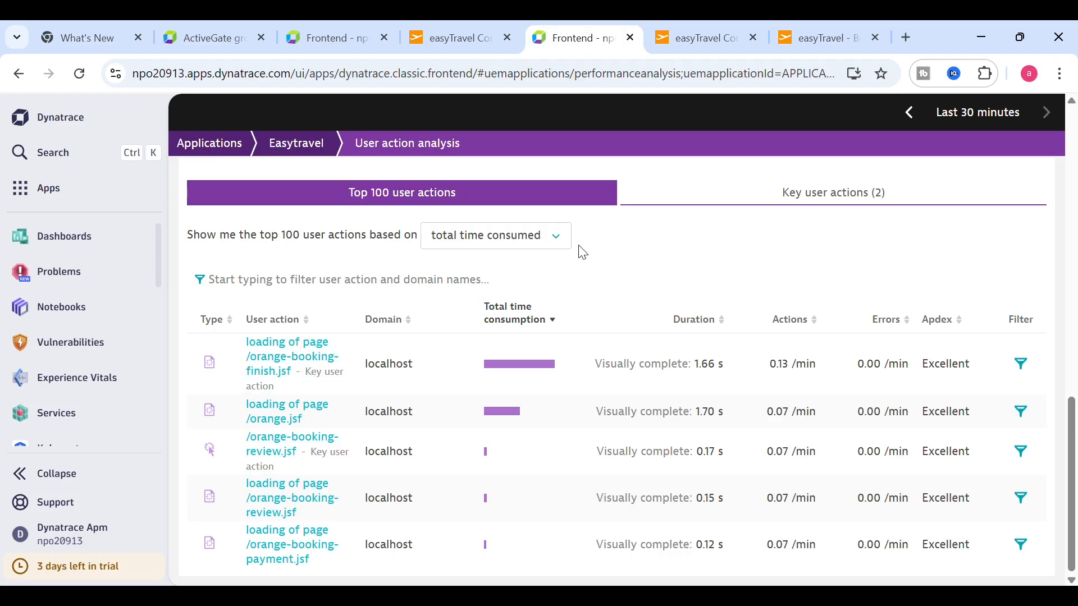
left_click(703, 48)
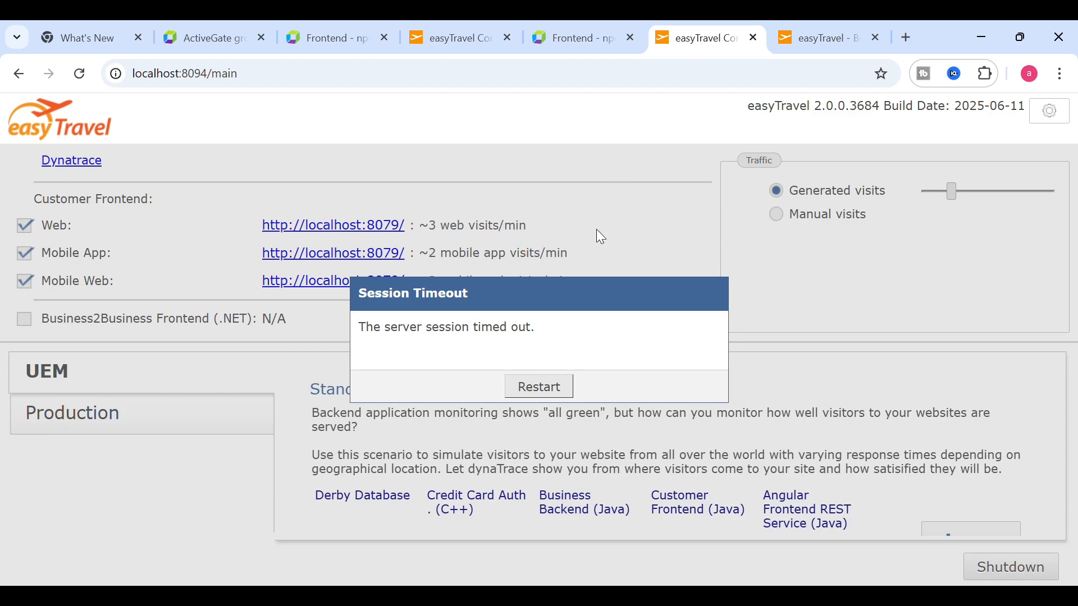
- From the easyTravel home page, start booking the Varniai - Santa Ynez trip for 1 adult
left_click(804, 56)
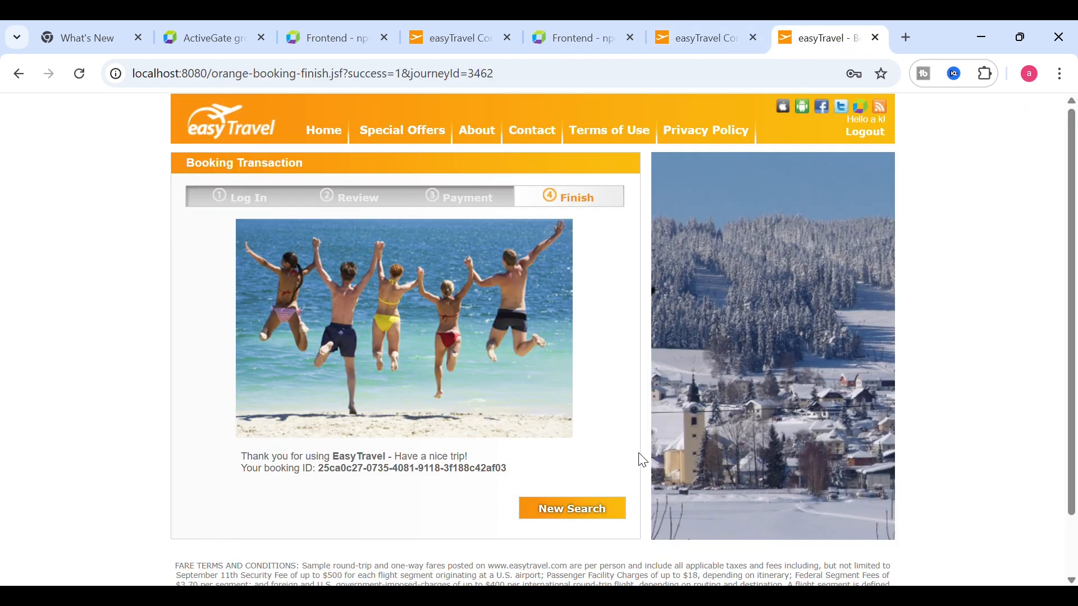
scroll(1071, 392, "down", 1)
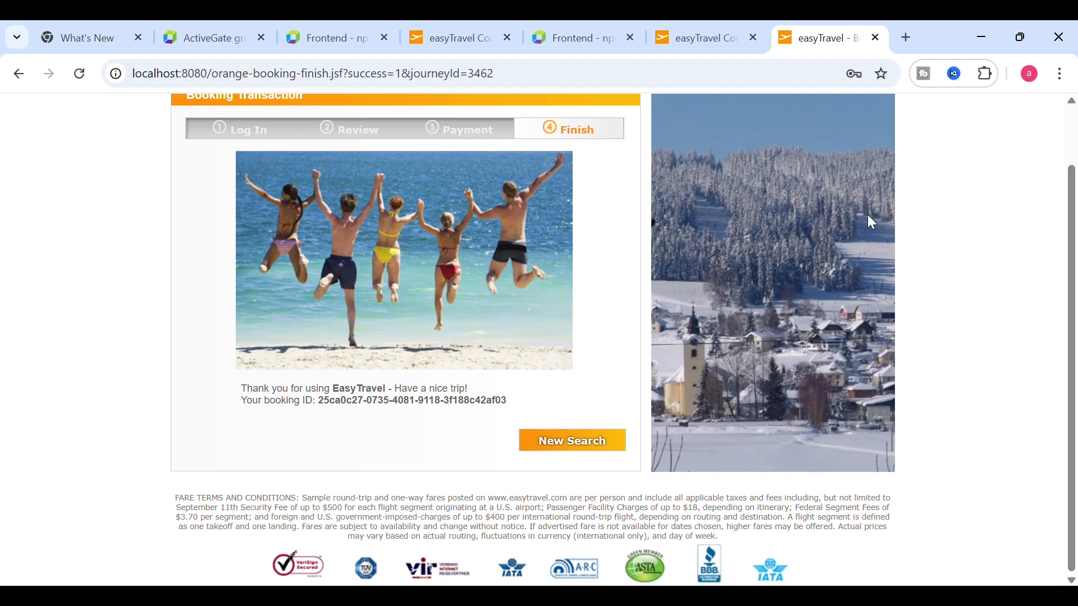
scroll(1065, 168, "up", 1)
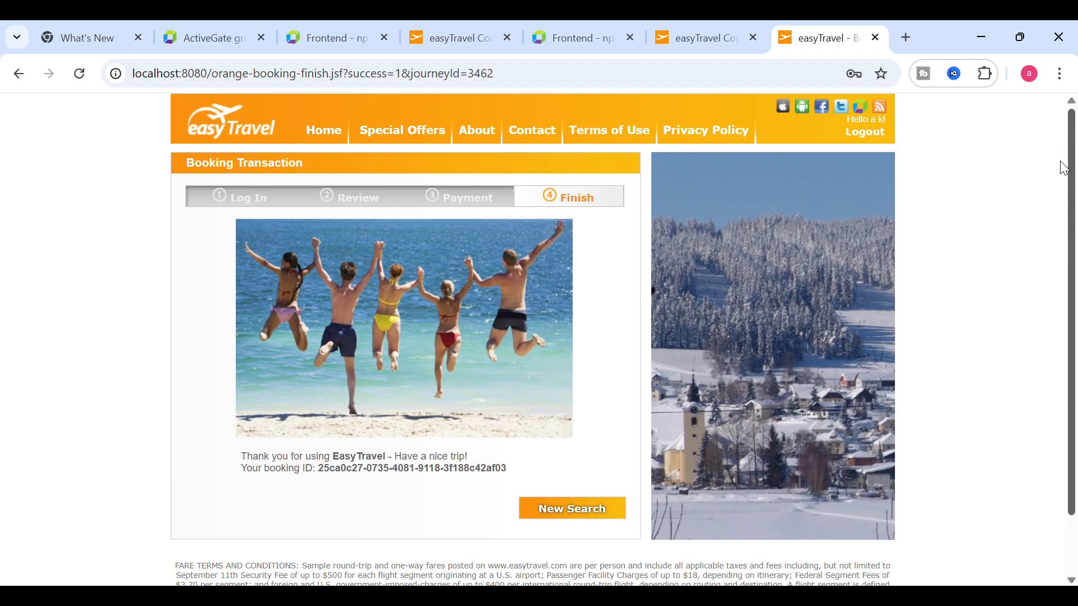
left_click(324, 133)
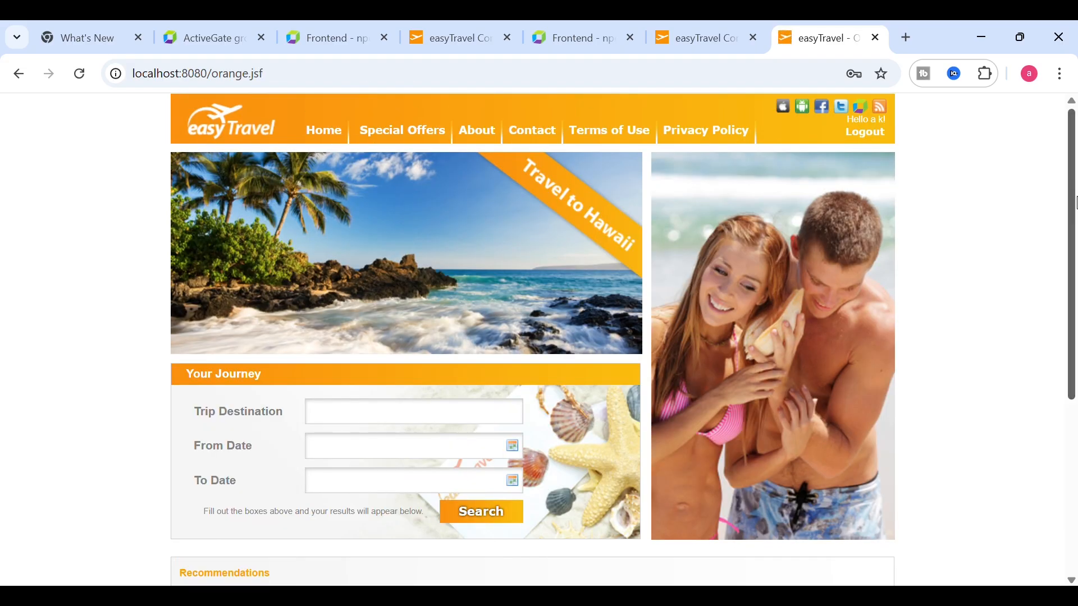
left_click_drag(1075, 219, 1075, 394)
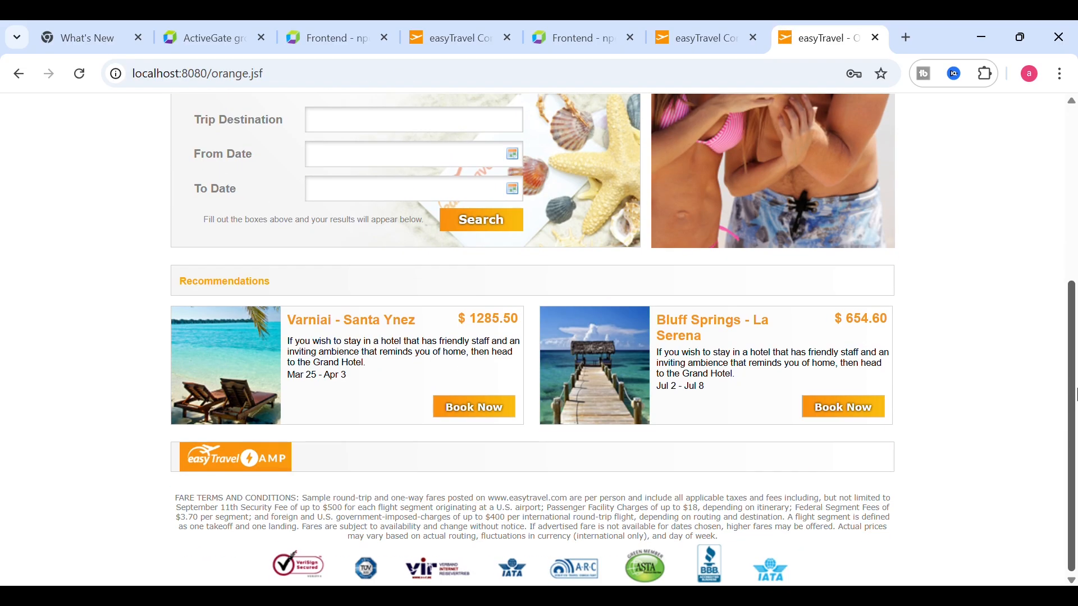
left_click(476, 409)
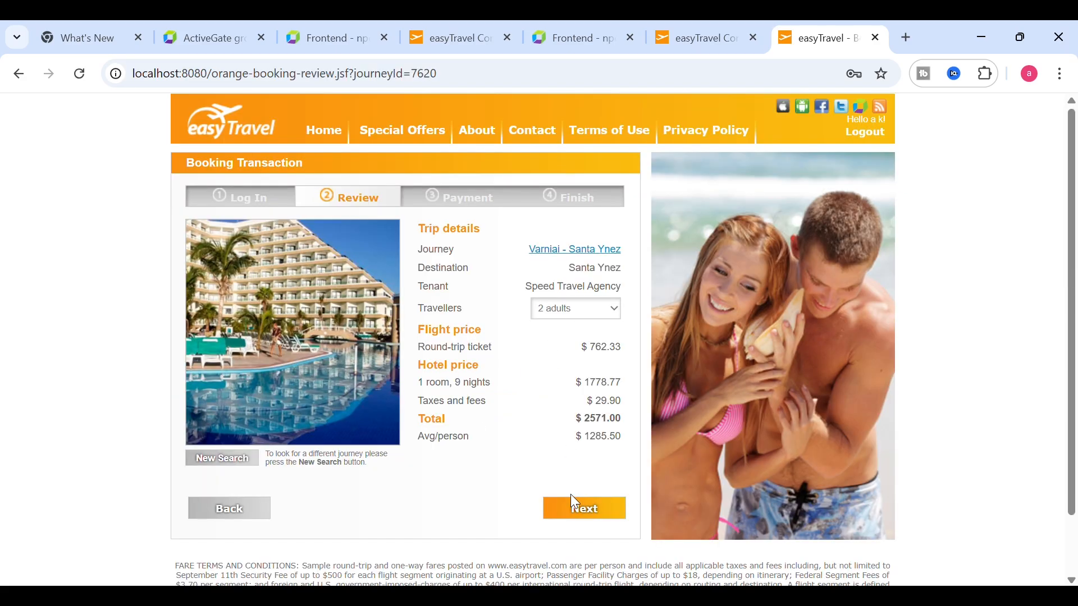
left_click(559, 313)
left_click(555, 330)
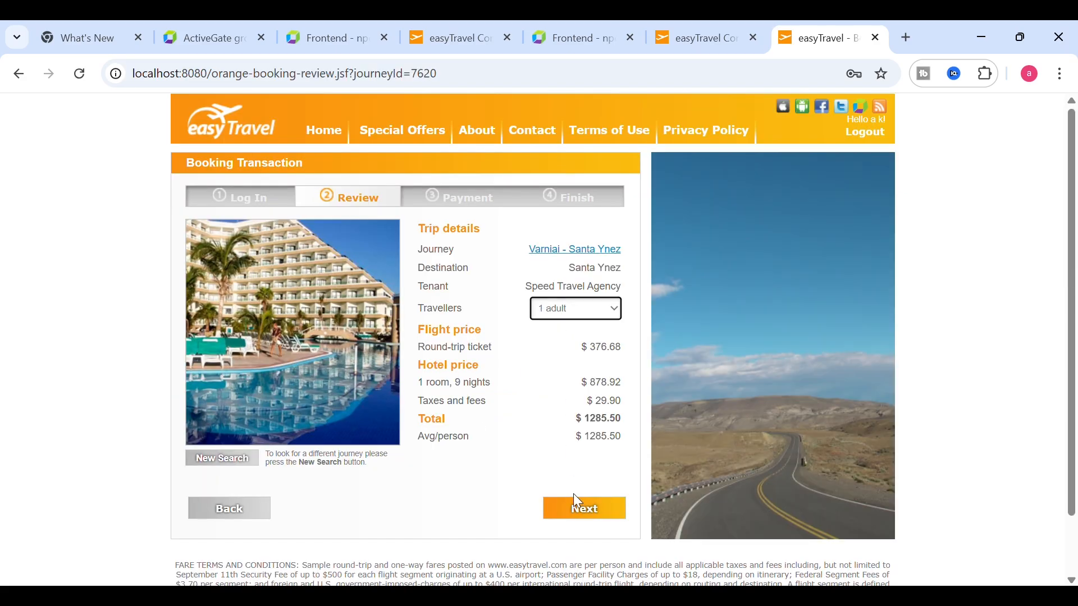
left_click(578, 508)
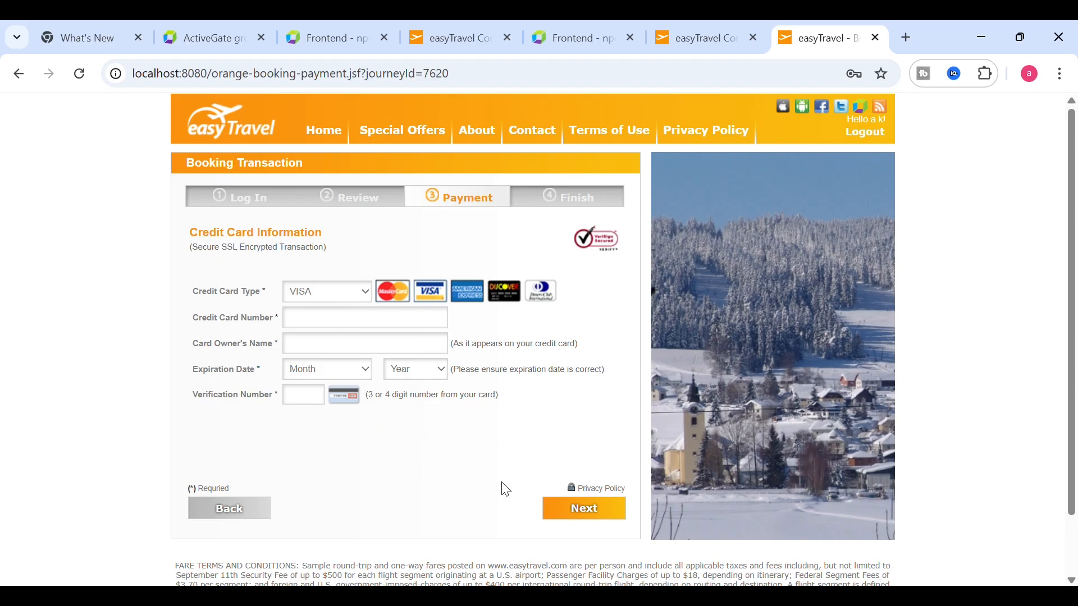
- Enter MasterCard payment details: the card number, the owner's name, and expiry November 2034
left_click(348, 304)
left_click(325, 337)
left_click(325, 330)
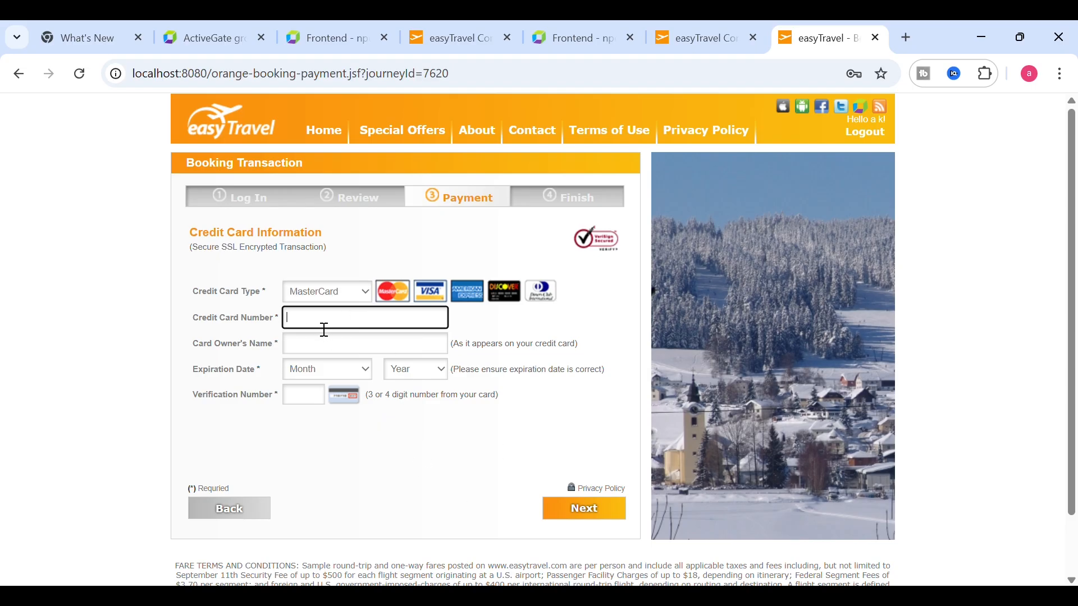
left_click(325, 349)
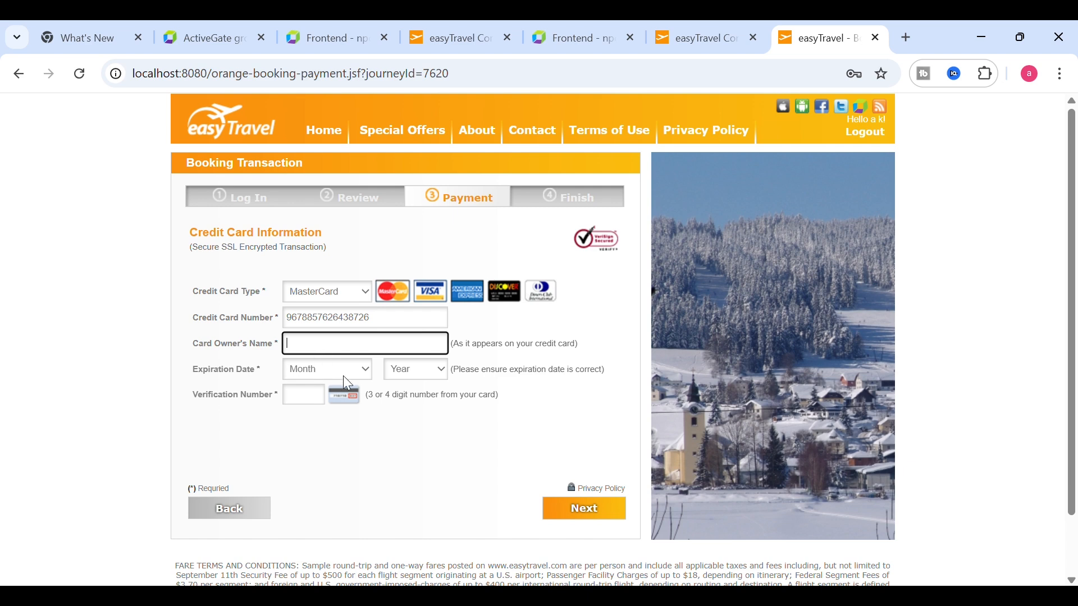
left_click(343, 373)
left_click(339, 372)
left_click(325, 341)
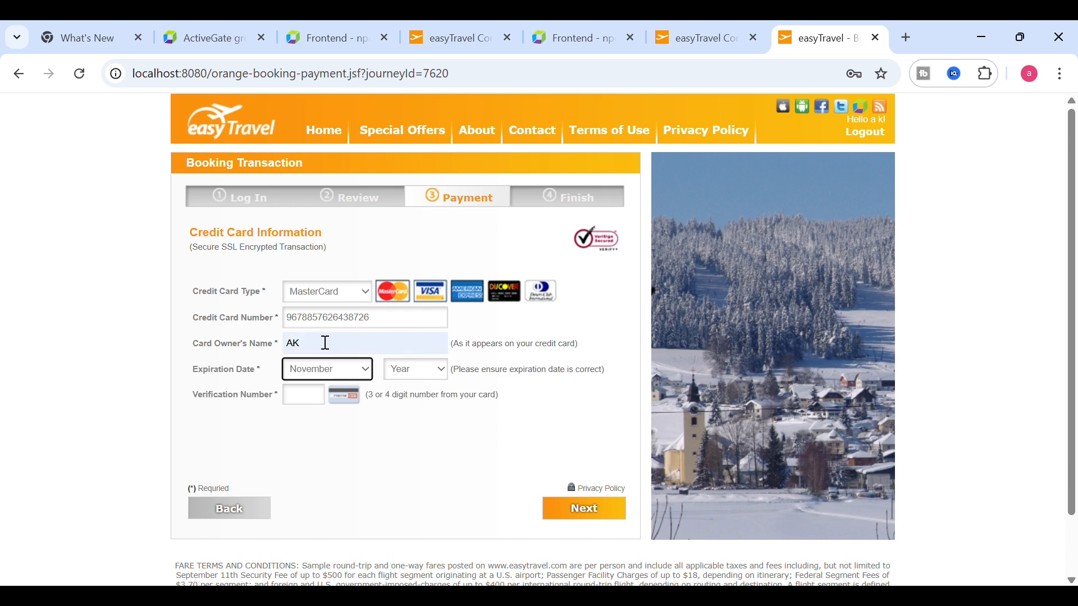
left_click(415, 370)
left_click(413, 339)
- Enter the card verification number, submit the payment and confirm the booking
left_click(323, 406)
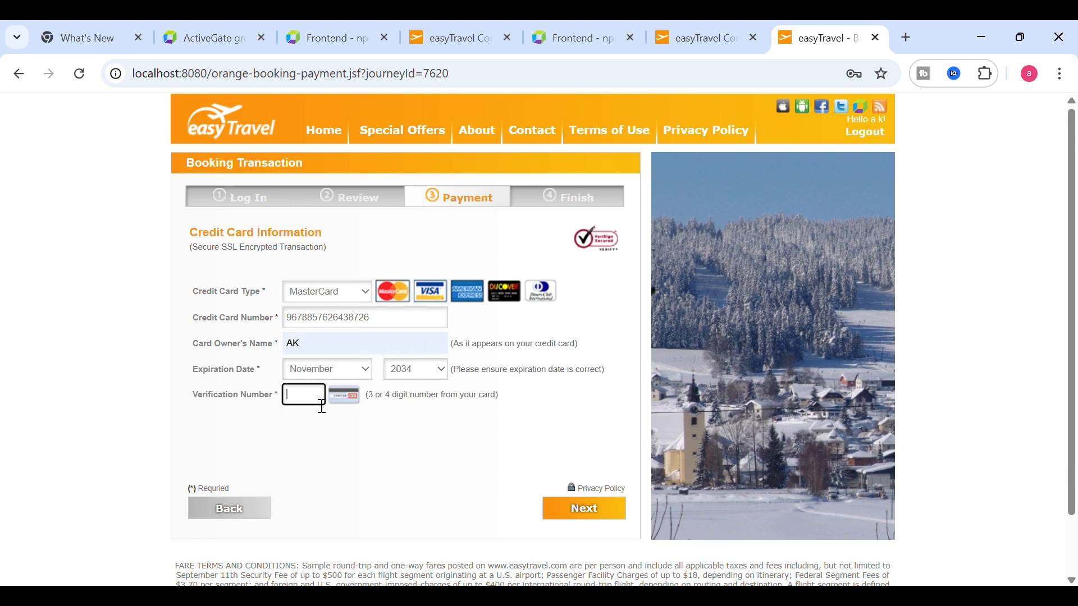
type("978")
left_click(577, 515)
left_click(570, 508)
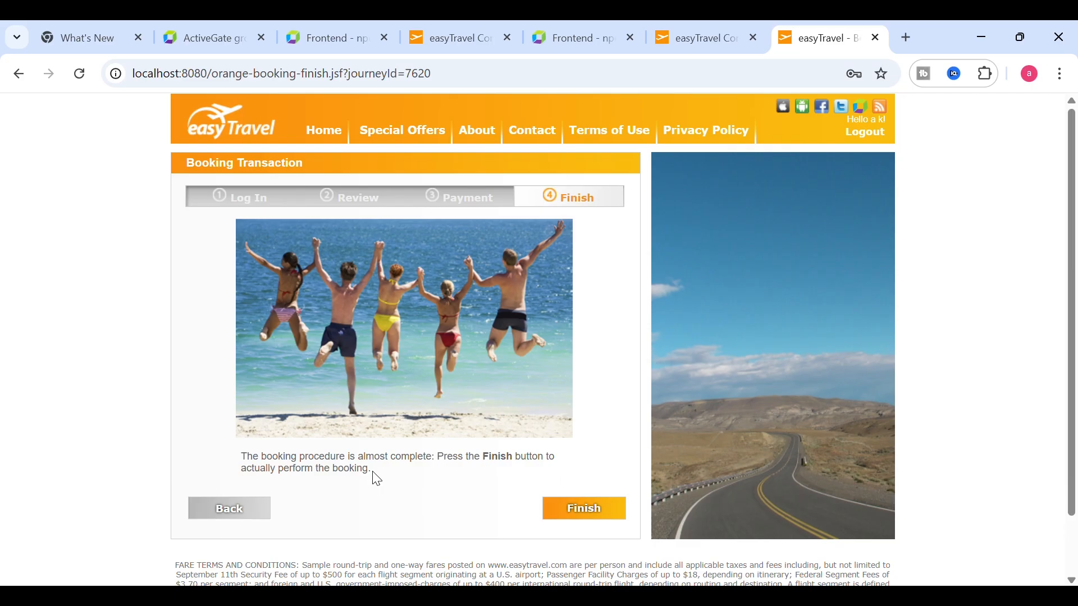
left_click(571, 516)
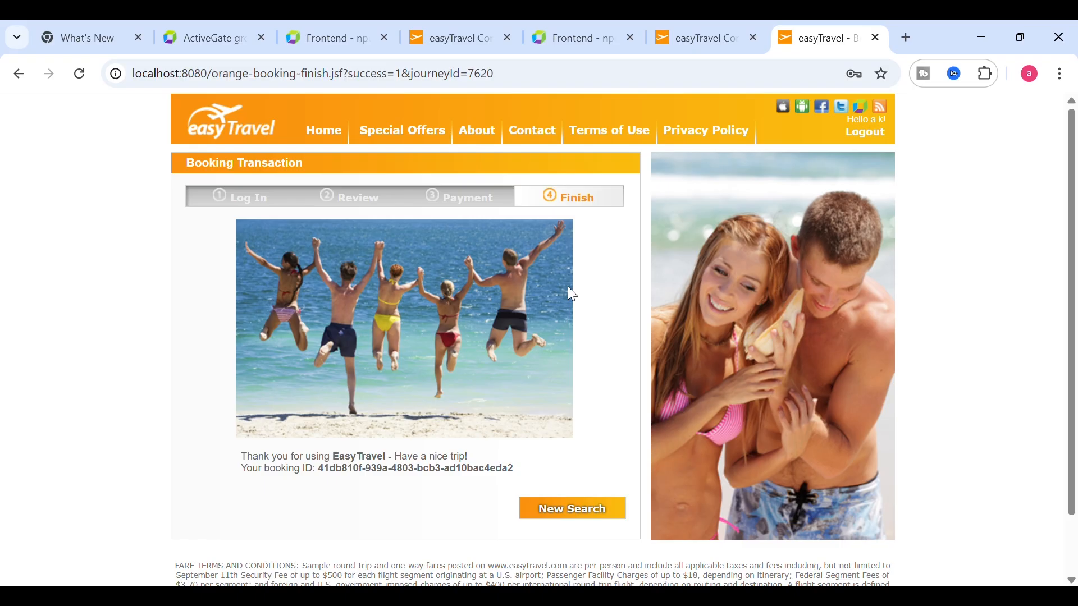
- Open the loading of page /orange-booking-finish.jsf action details: 1.7 s visually complete, Excellent Apdex
left_click(582, 34)
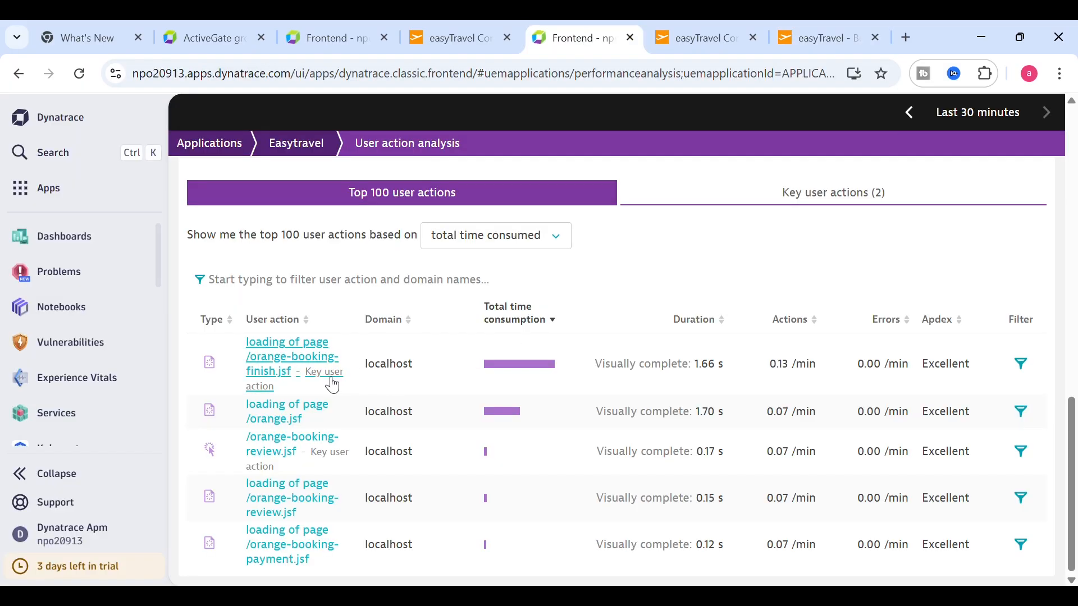
left_click_drag(298, 380, 255, 354)
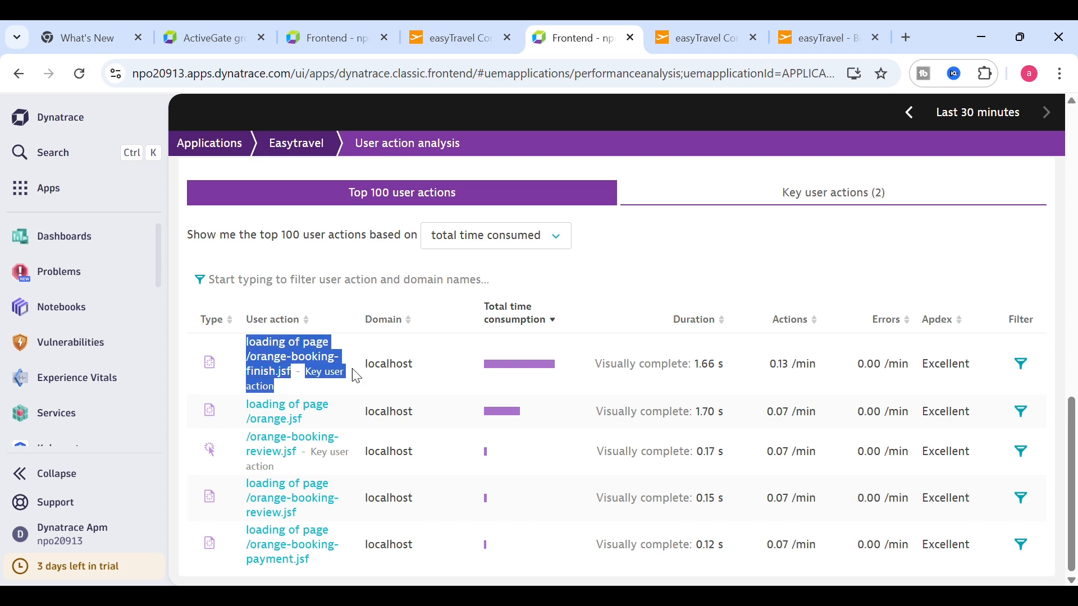
left_click(311, 396)
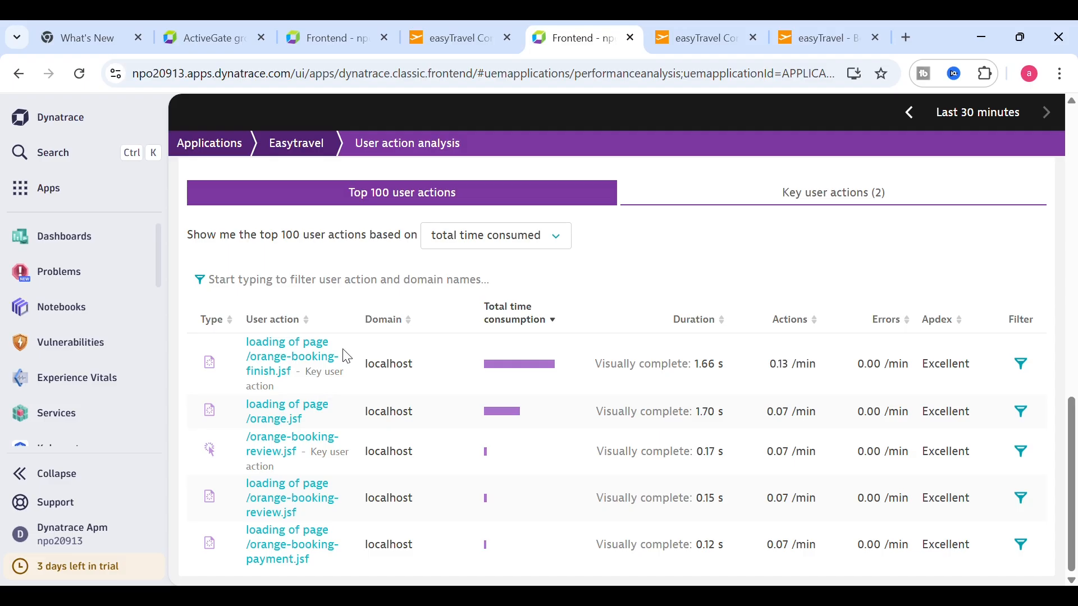
left_click(306, 354)
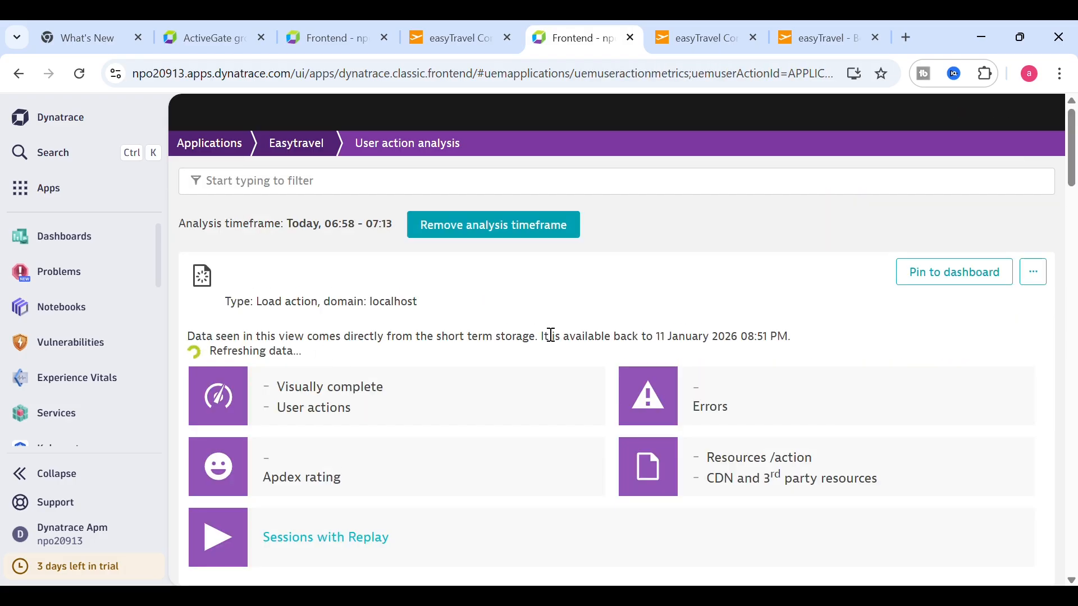
scroll(1073, 180, "down", 4)
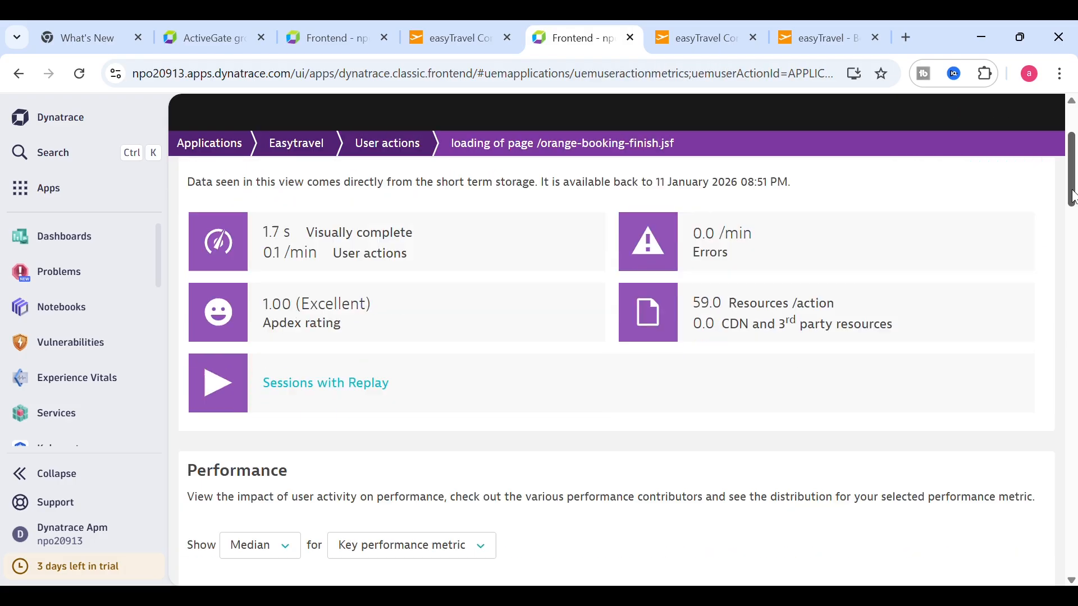
scroll(1072, 181, "up", 2)
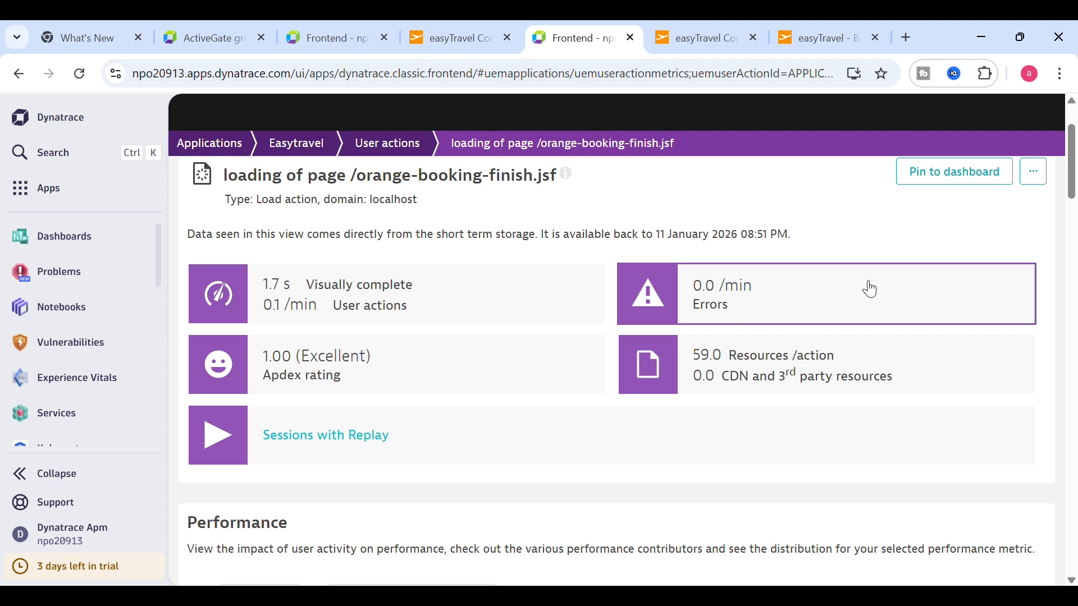
scroll(1074, 186, "up", 2)
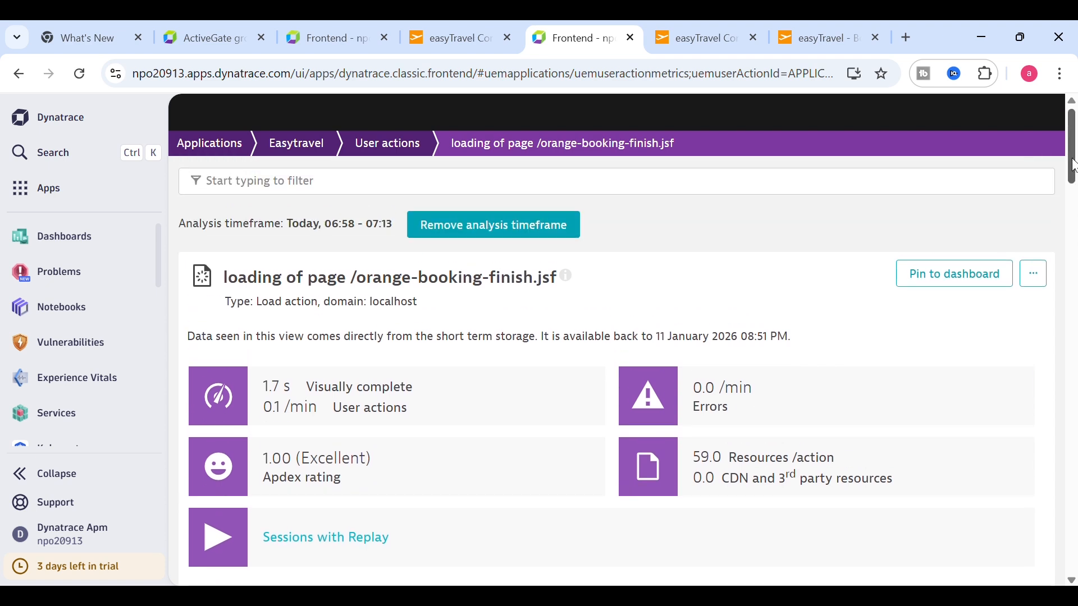
- Pin the /orange-booking-finish.jsf user action tile to the Test dashboard and save it
left_click(951, 281)
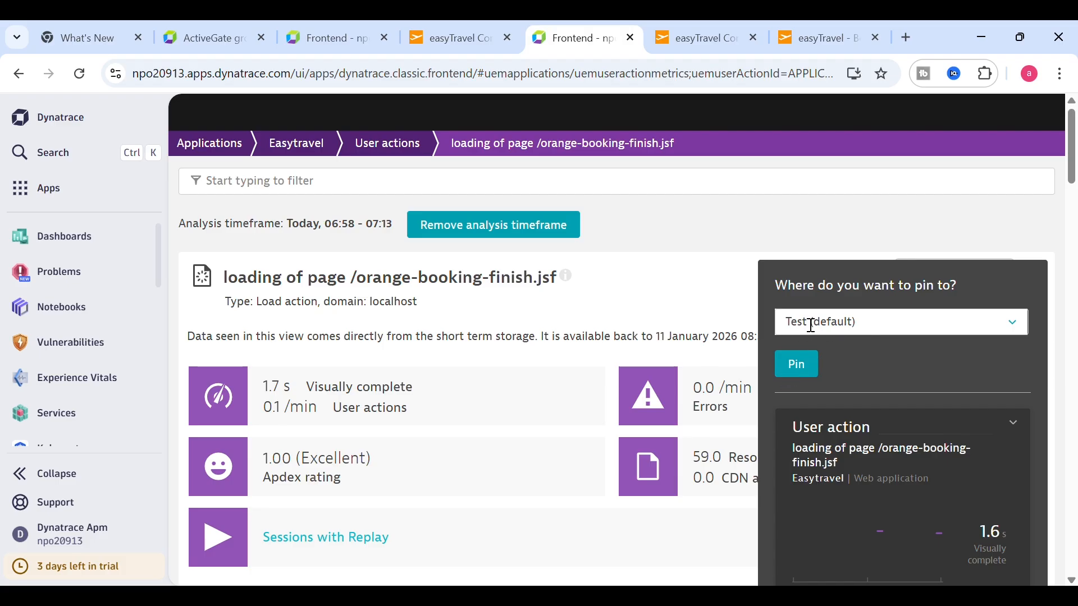
left_click(802, 371)
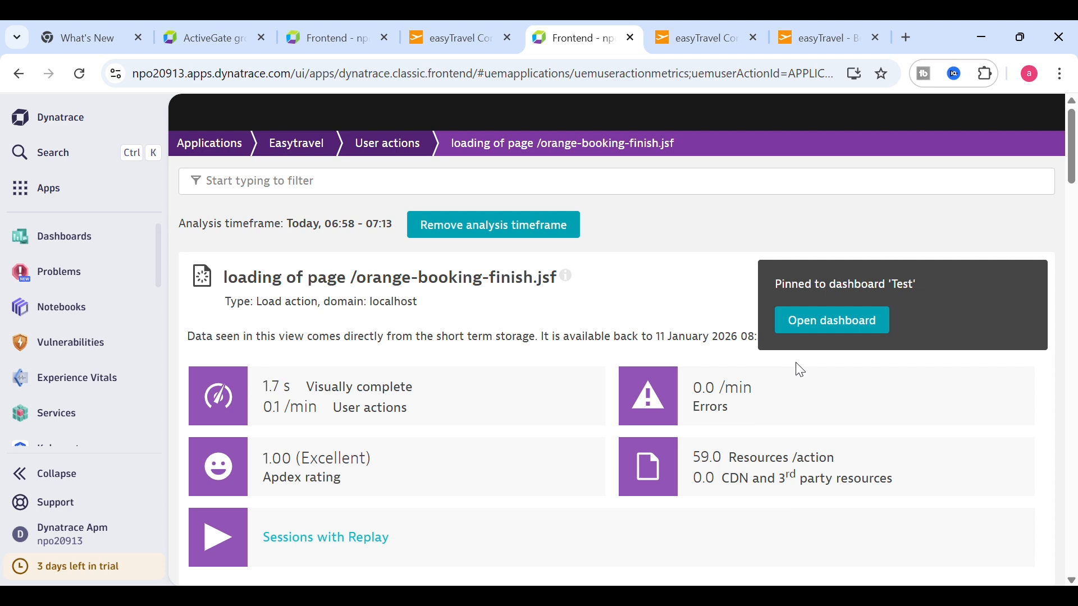
left_click(830, 326)
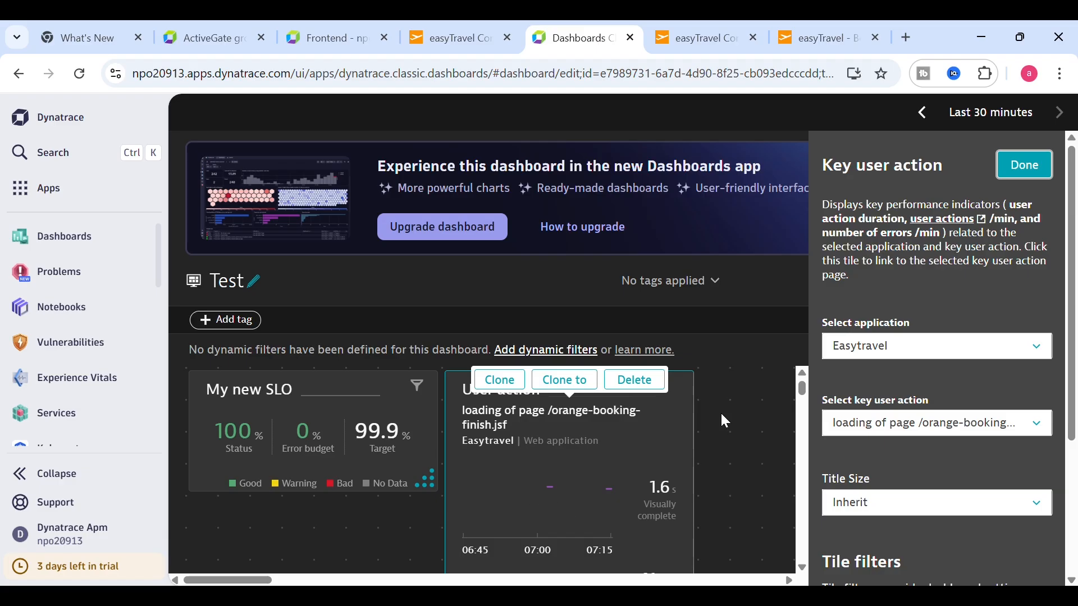
left_click(1038, 167)
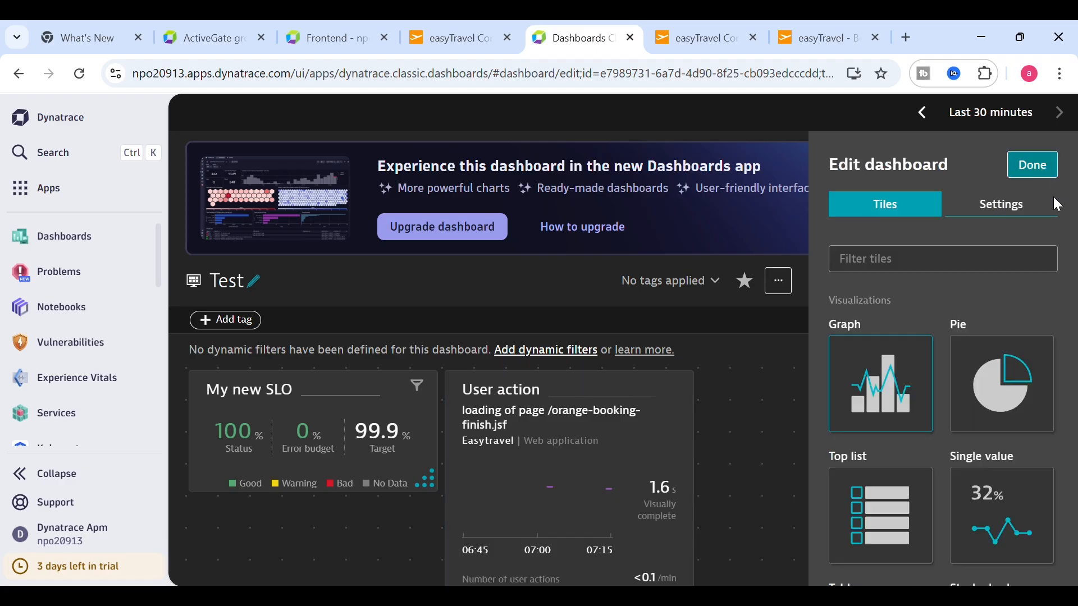
left_click(1032, 166)
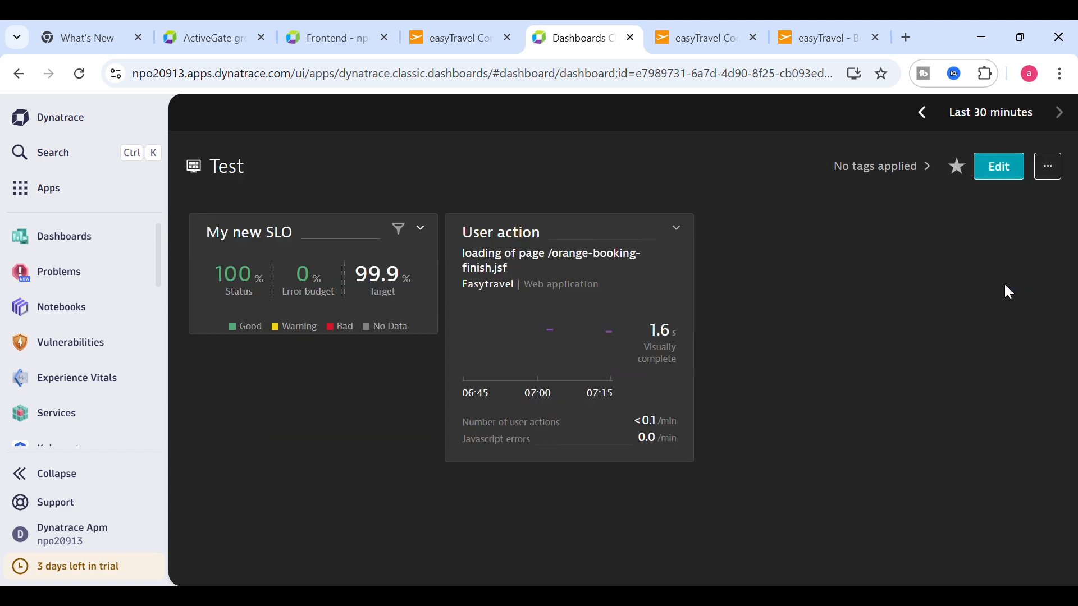
- Clone the User action tile on the Test dashboard and place the copy below the SLO tile
left_click(999, 169)
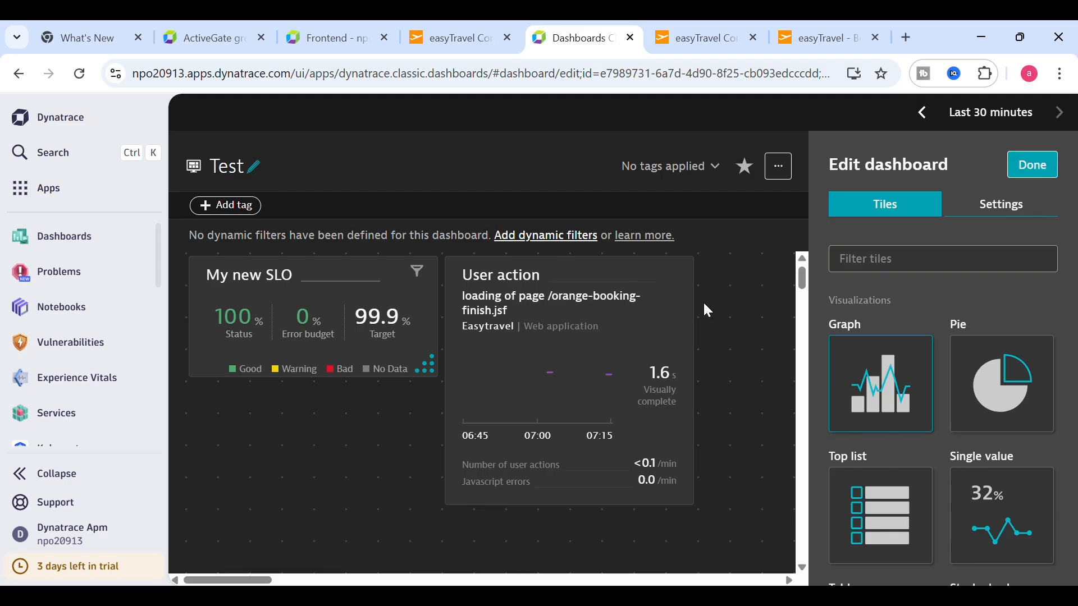
left_click(599, 334)
left_click(495, 268)
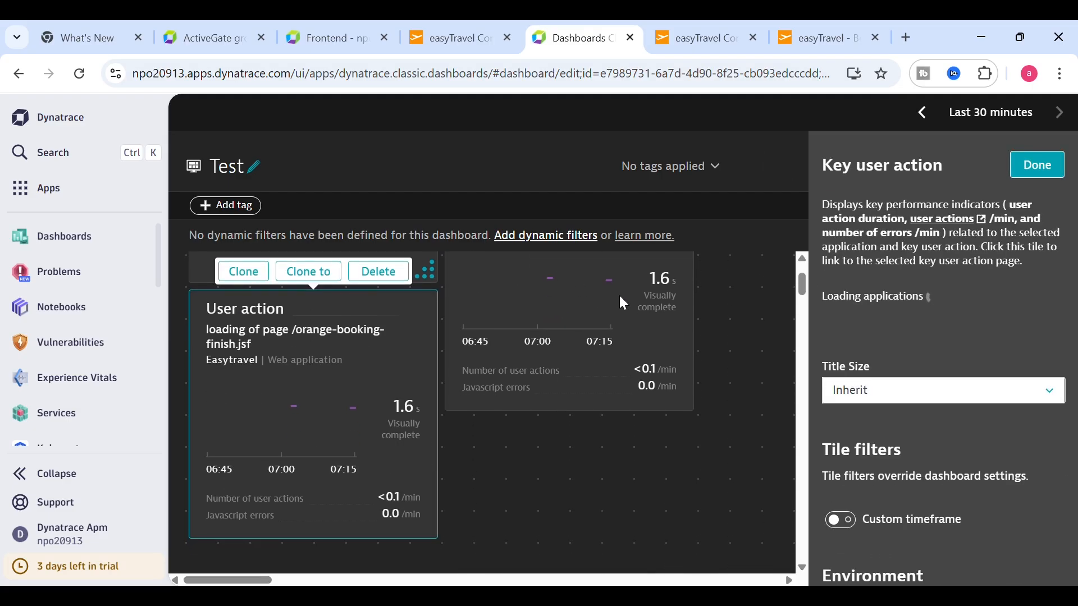
mouse_move(554, 349)
left_mouse_down()
mouse_move(543, 557)
mouse_move(534, 551)
left_mouse_up()
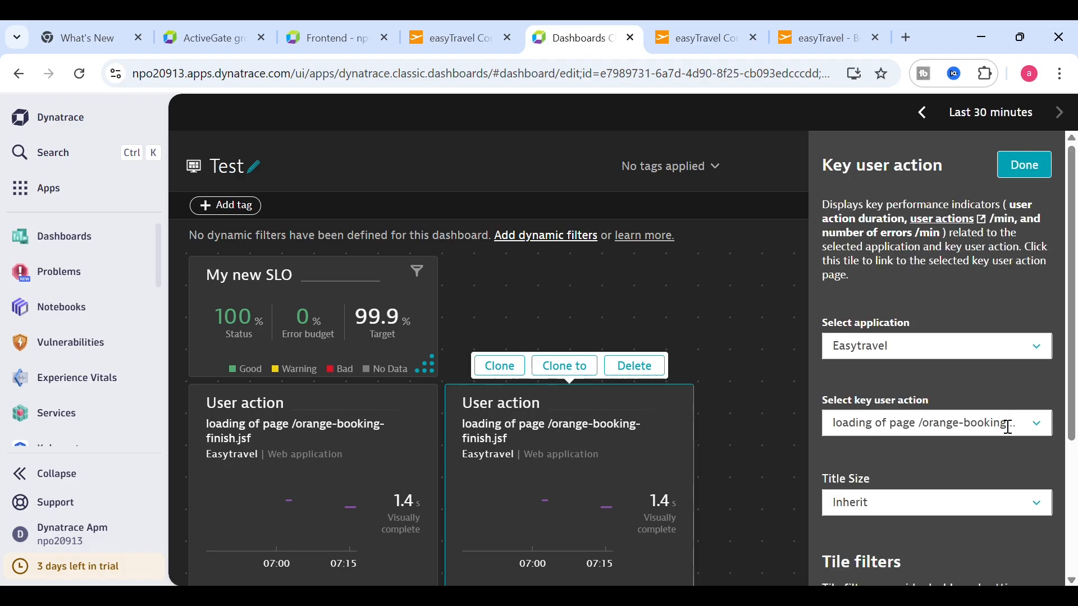
- Point the copied tile at the /orange-booking-review.jsf key user action and save the dashboard
left_click(1049, 432)
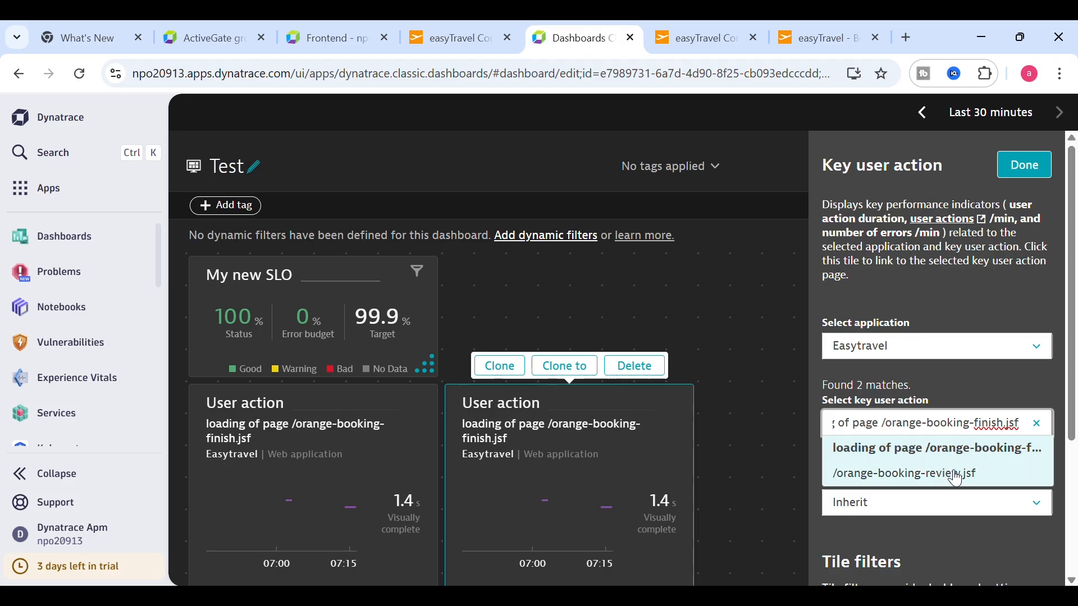
left_click(905, 476)
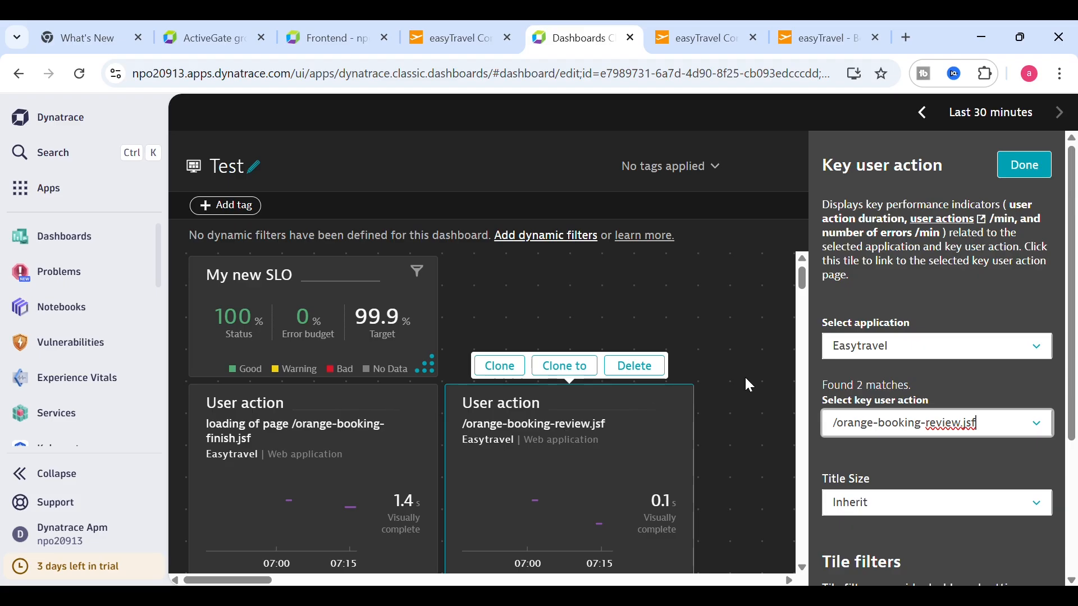
left_click(1034, 178)
left_click(1029, 165)
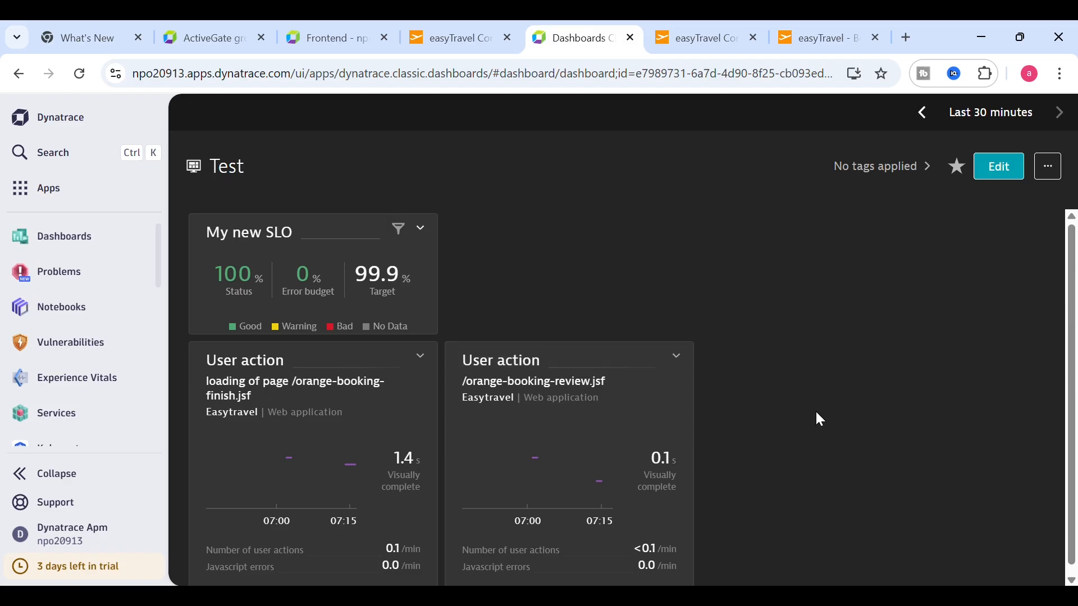
scroll(1073, 316, "down", 1)
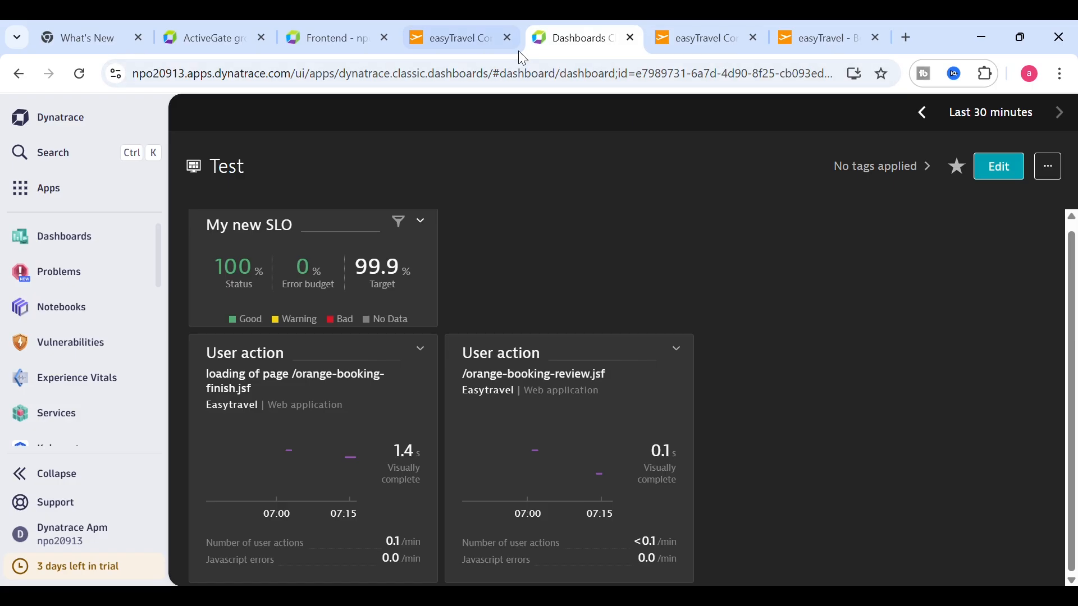
left_click(77, 161)
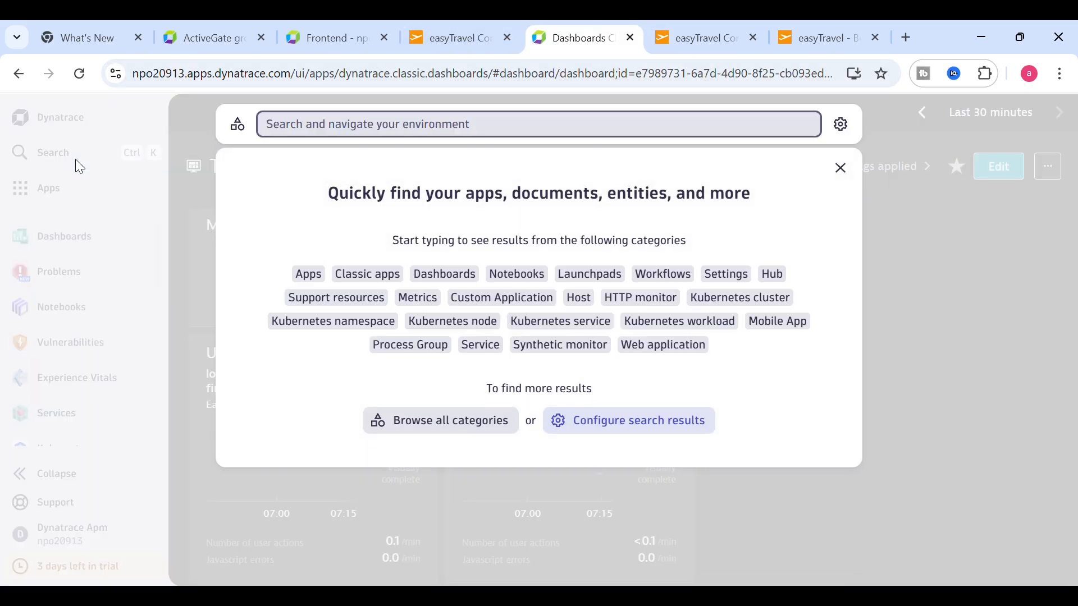
left_click(22, 76)
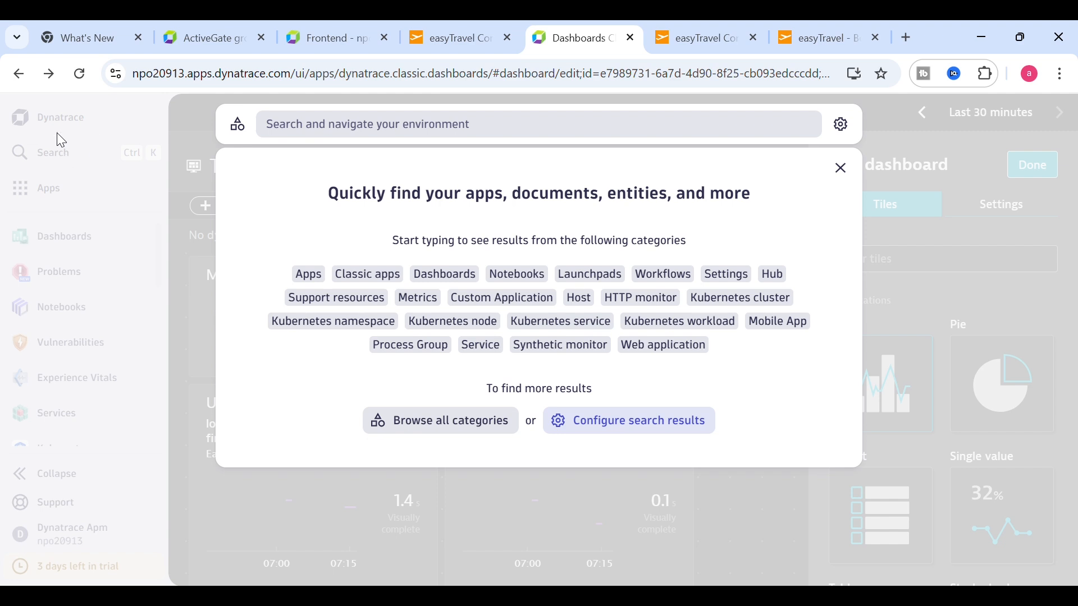
left_click(27, 87)
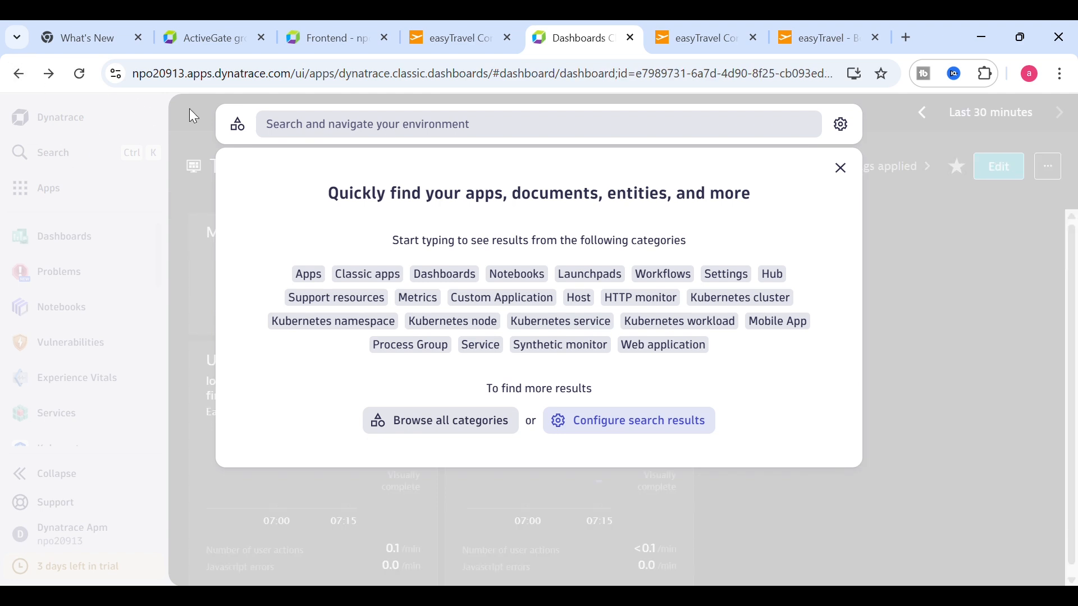
left_click(841, 168)
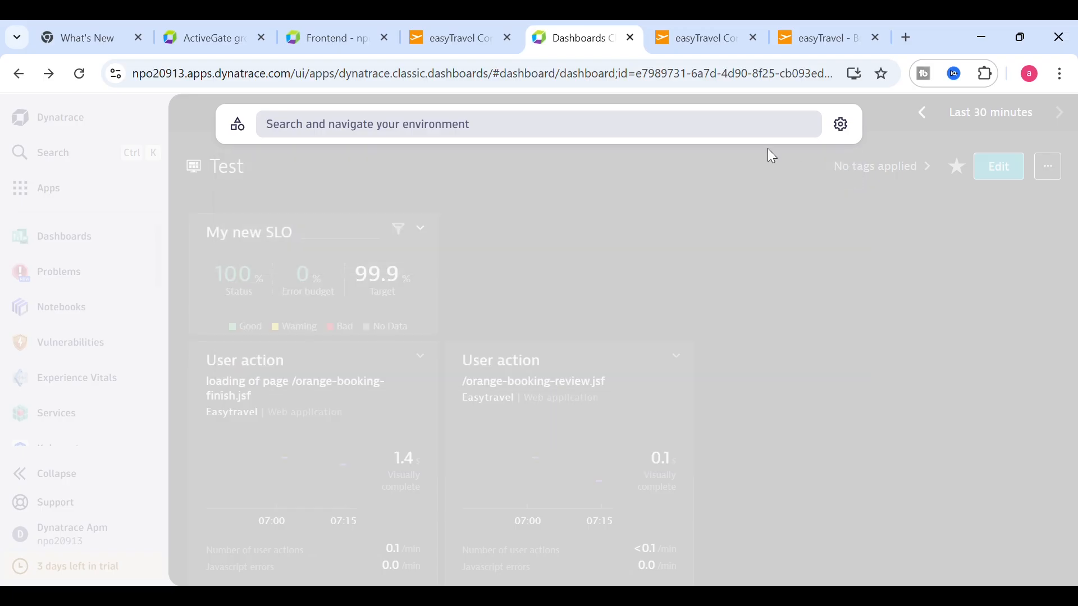
left_click(63, 155)
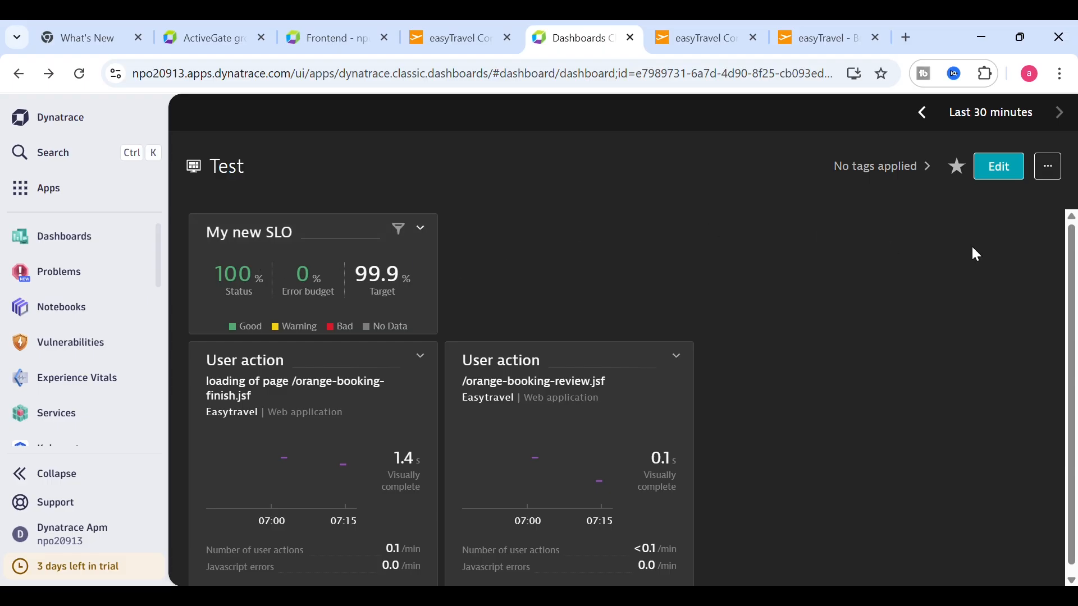
scroll(1067, 288, "down", 1)
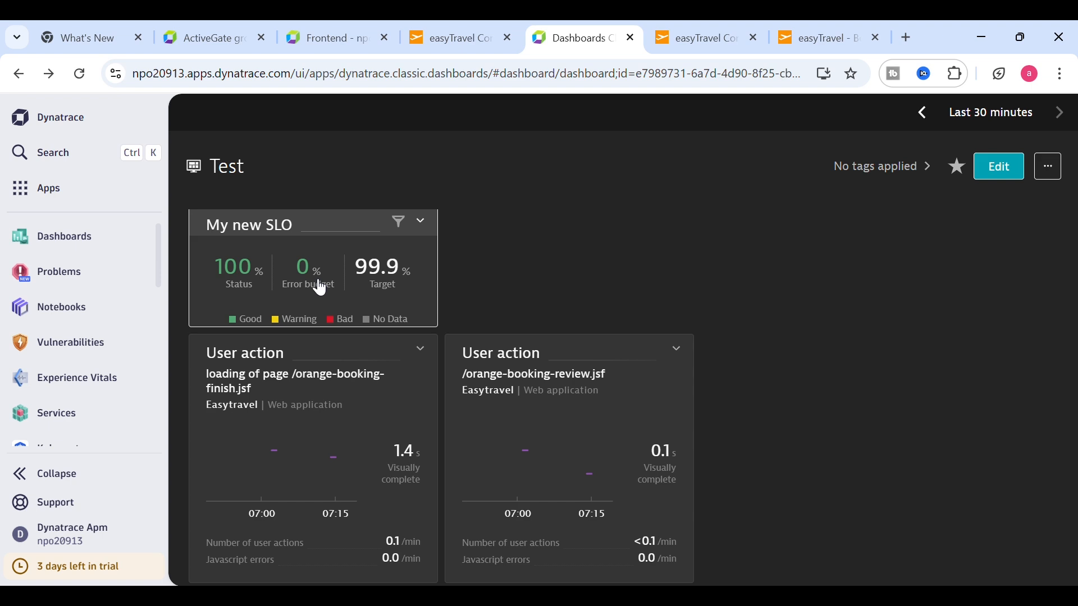
- Search for 'slo' and open the Service-Level Objectives Classic app
left_click(63, 158)
type("slo")
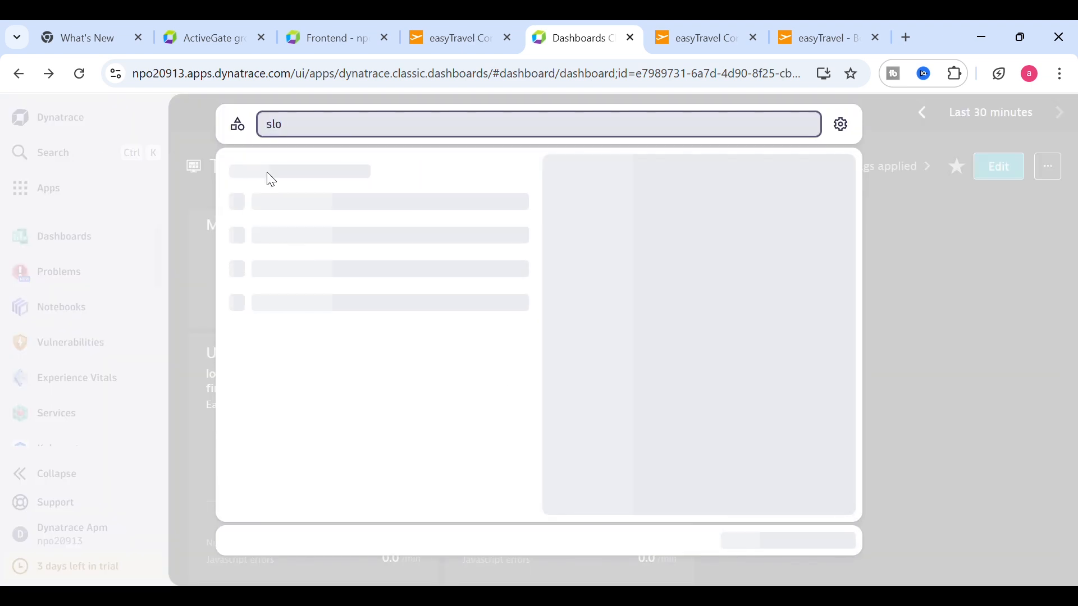
left_click(360, 253)
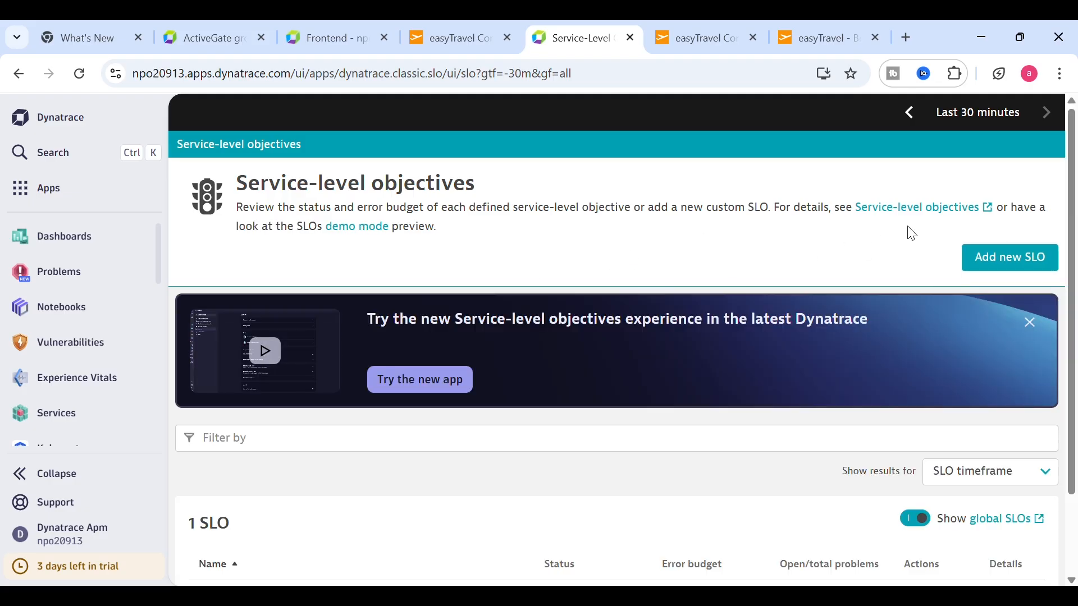
- Create a new SLO and replace its default name 'My new SLO' with 'Easytravel RUM'
left_click(995, 265)
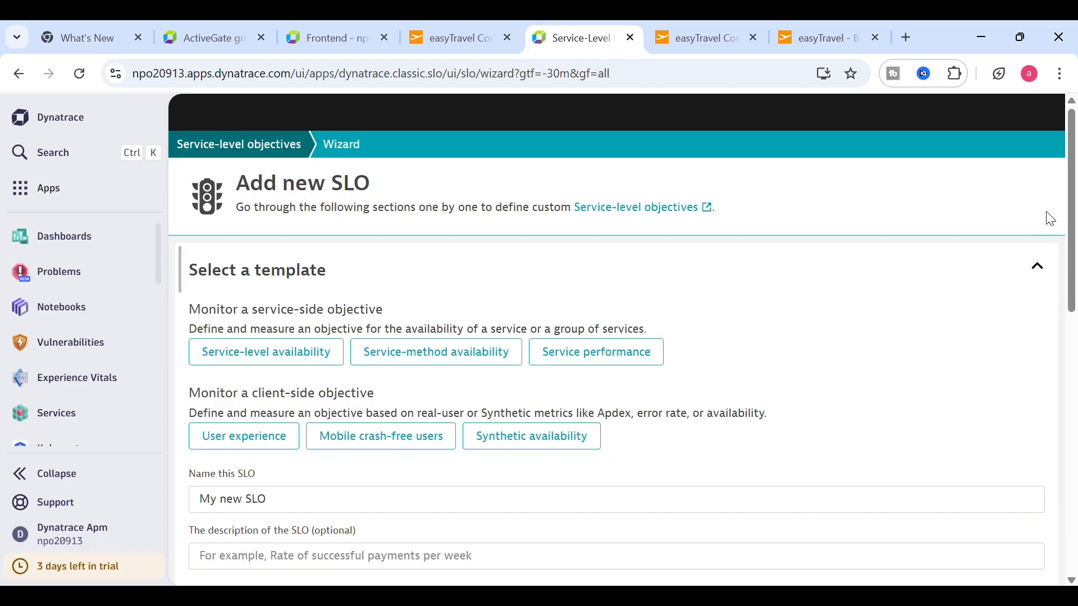
scroll(1076, 193, "down", 3)
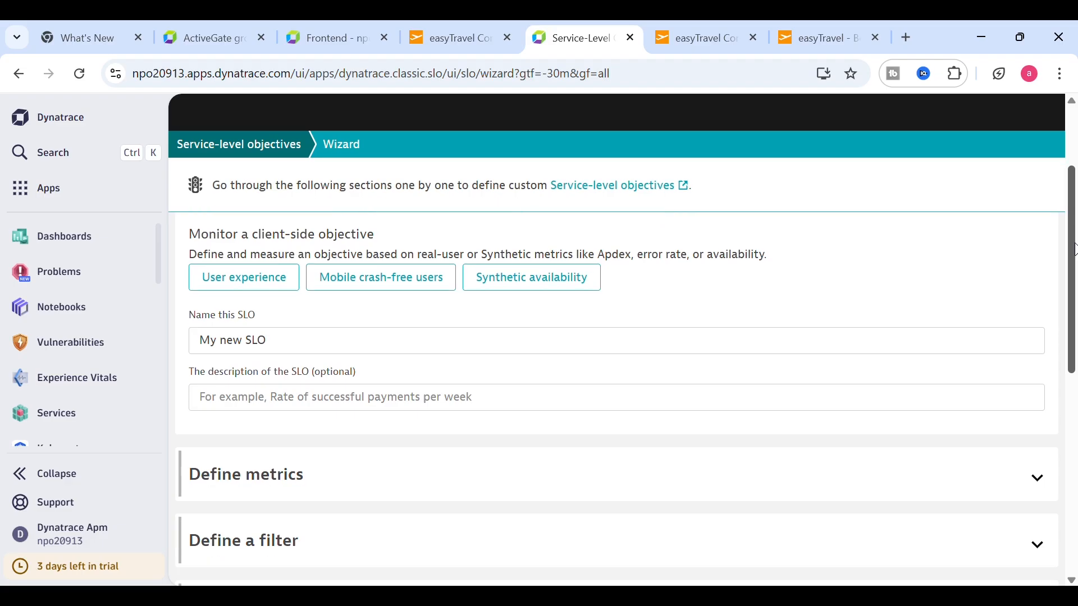
left_click_drag(292, 346, 199, 352)
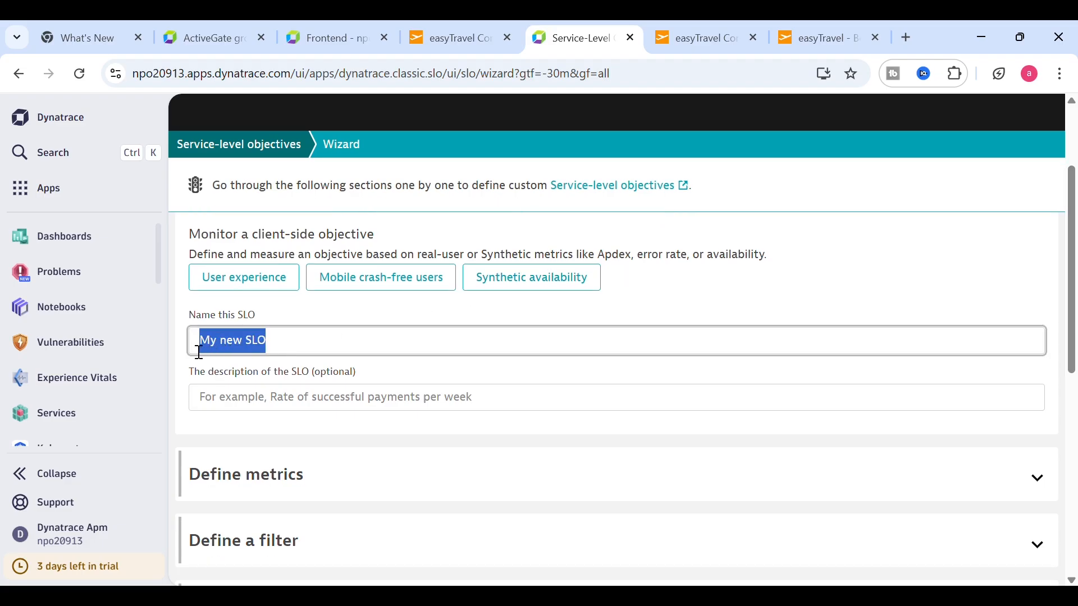
type("Easytra")
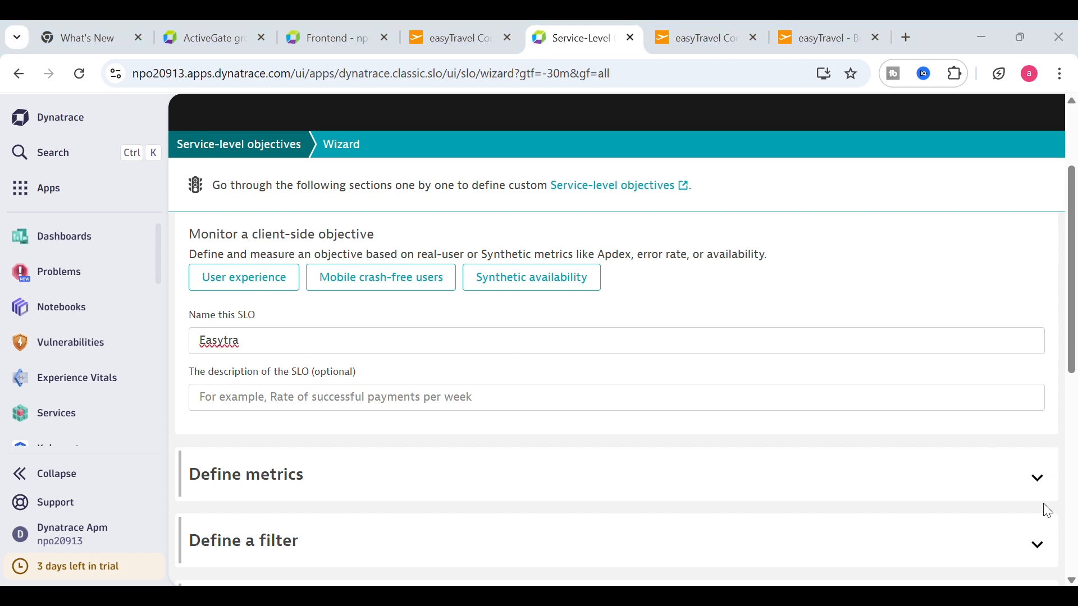
left_click(275, 347)
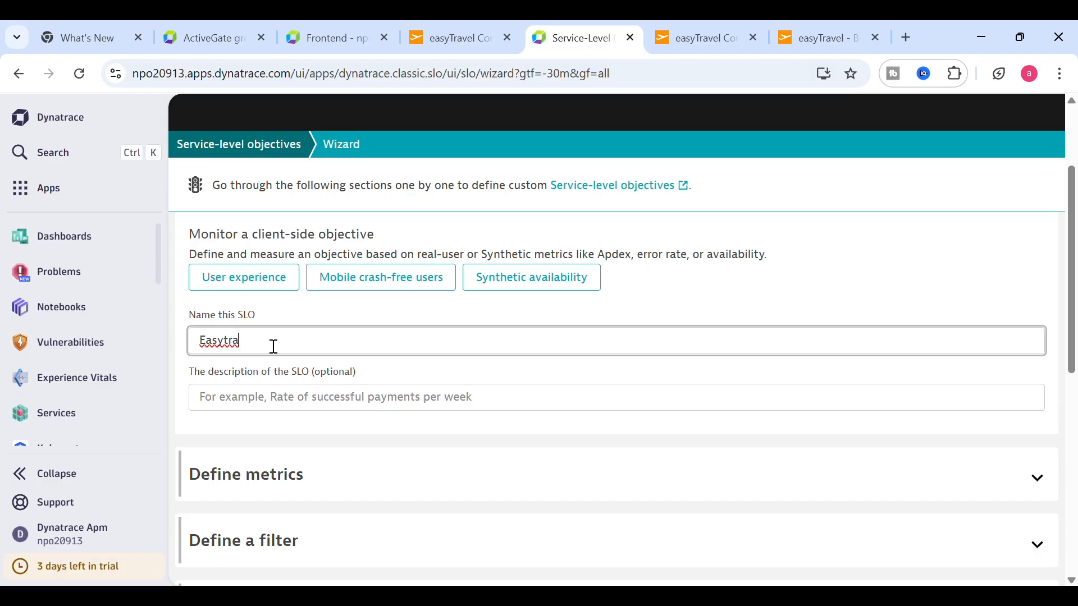
type("vel RUM")
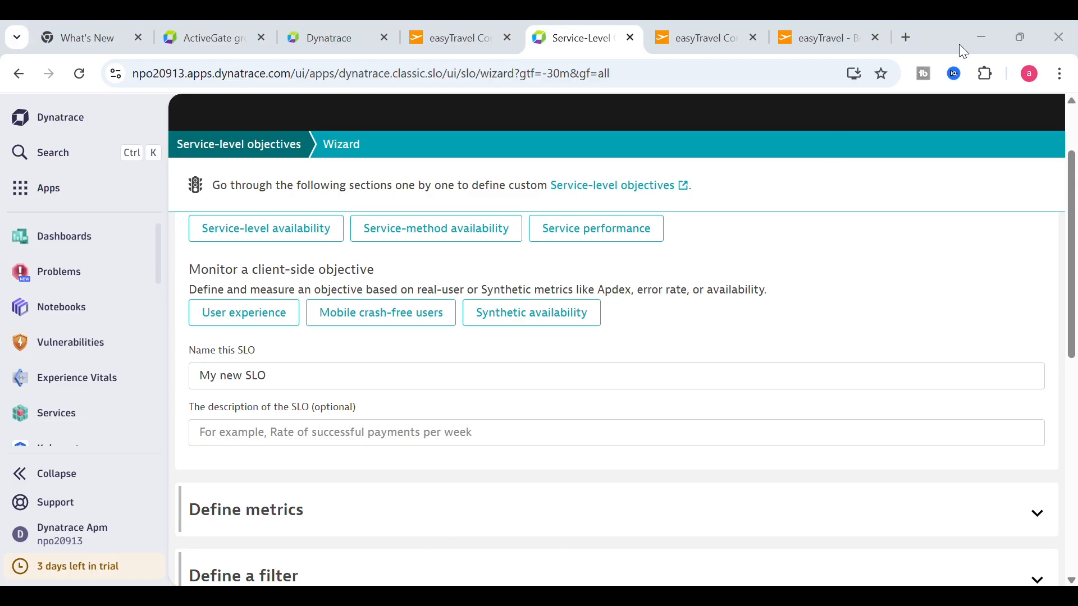
left_click(982, 33)
left_click_drag(301, 388, 178, 375)
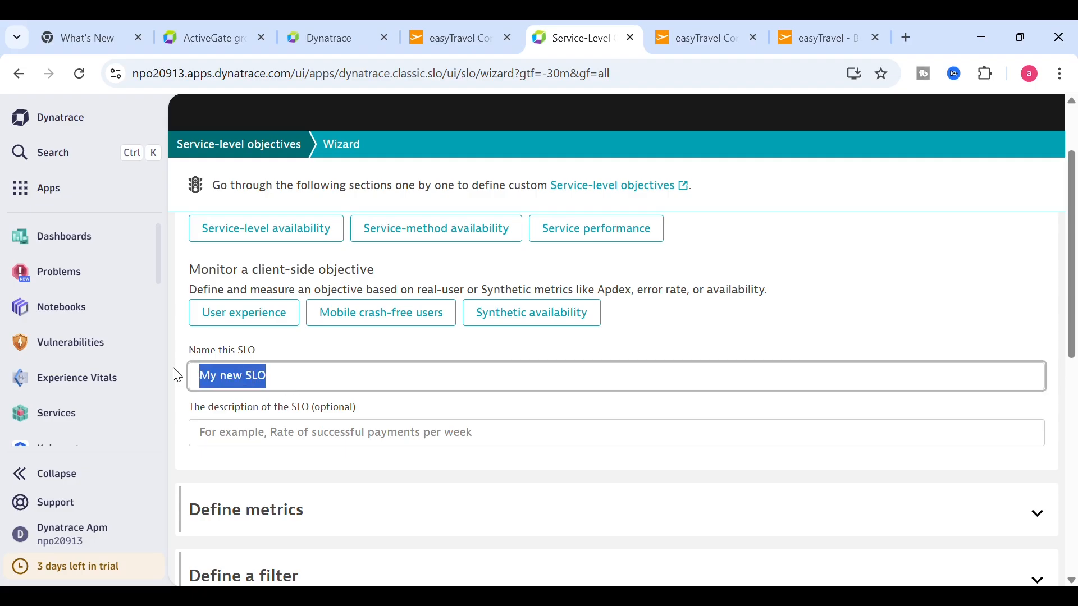
type("Eas")
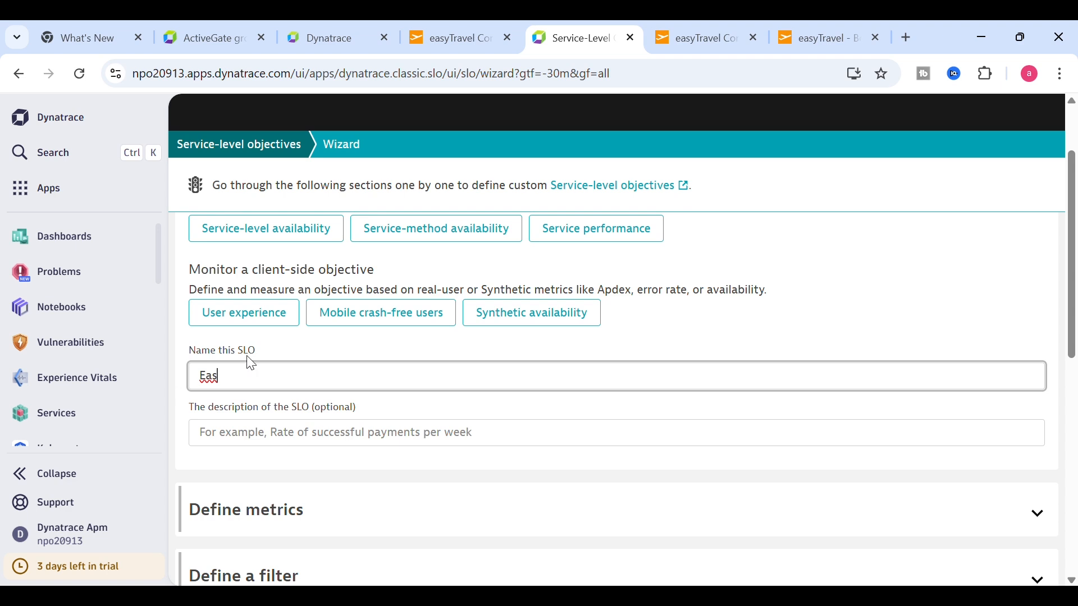
type("ytravel RUM")
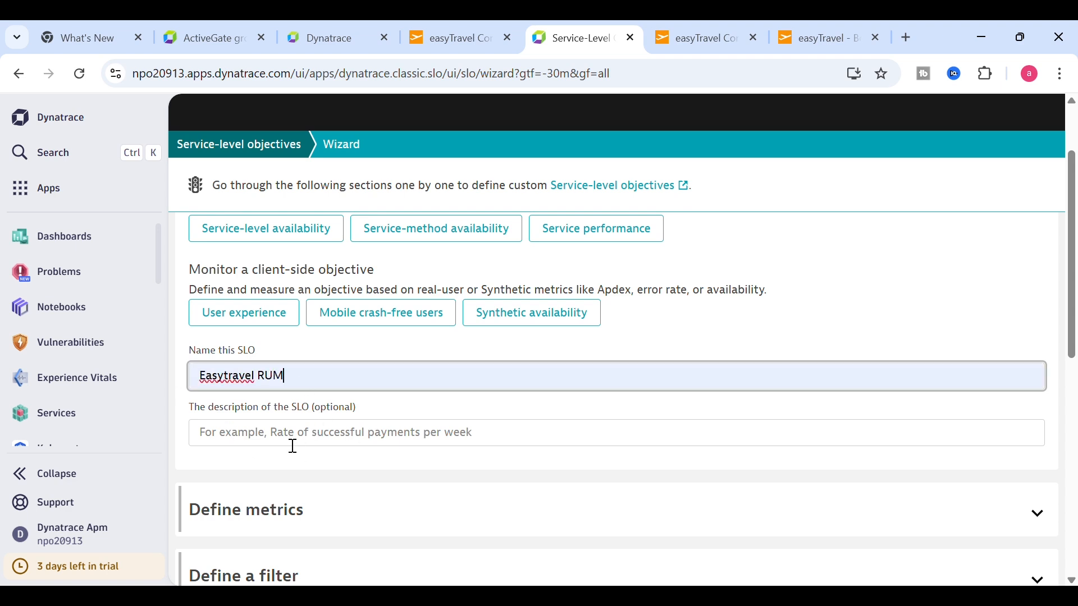
- Paste 'Easytravel RUM' into the SLO description field
left_click_drag(303, 380, 190, 377)
key("ctrl+c")
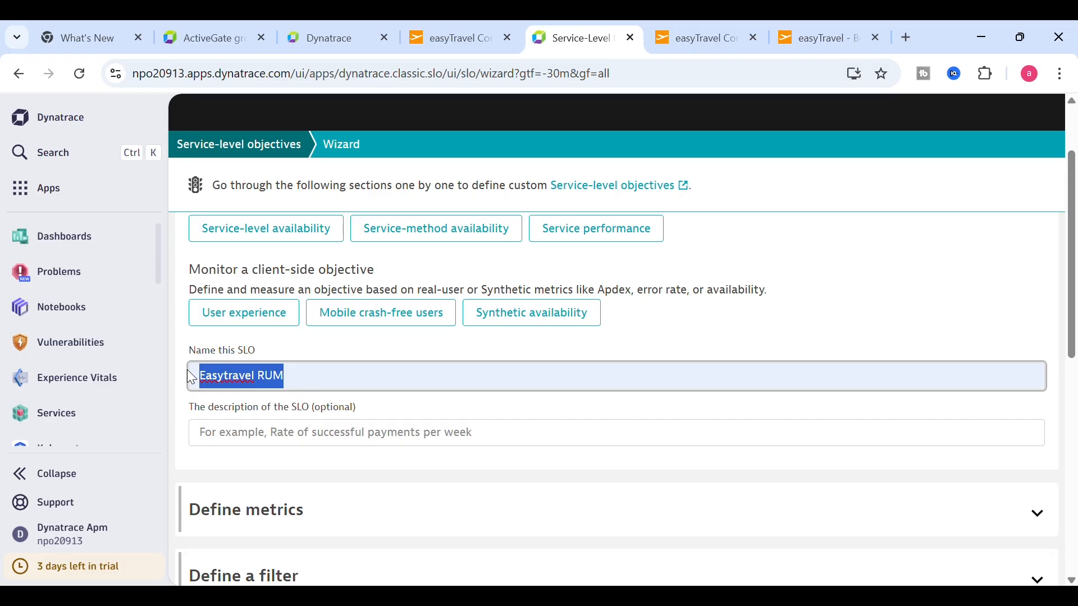
left_click(246, 438)
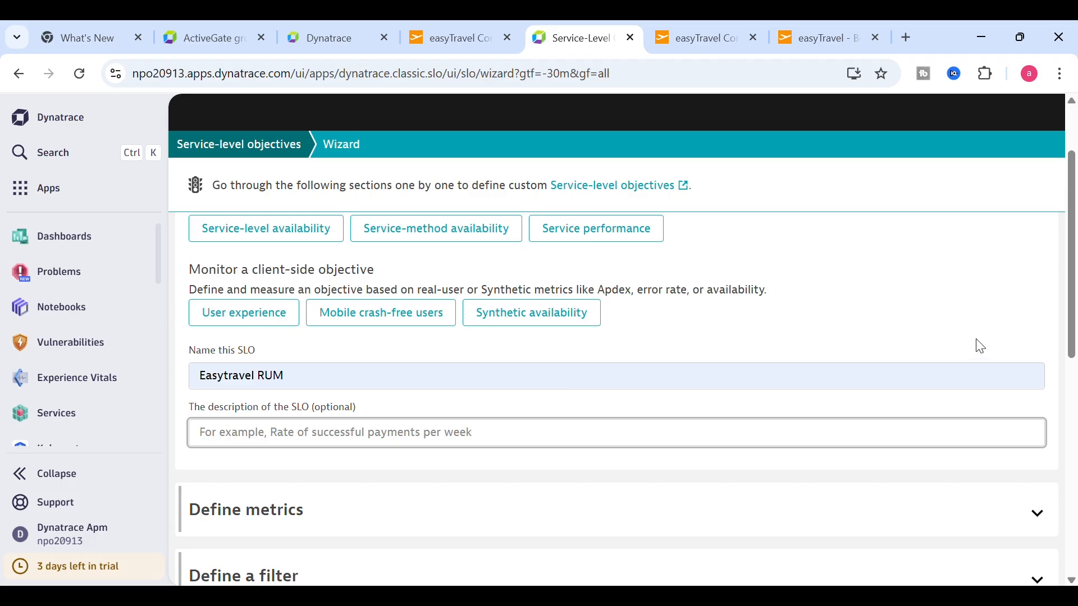
key("ctrl+v")
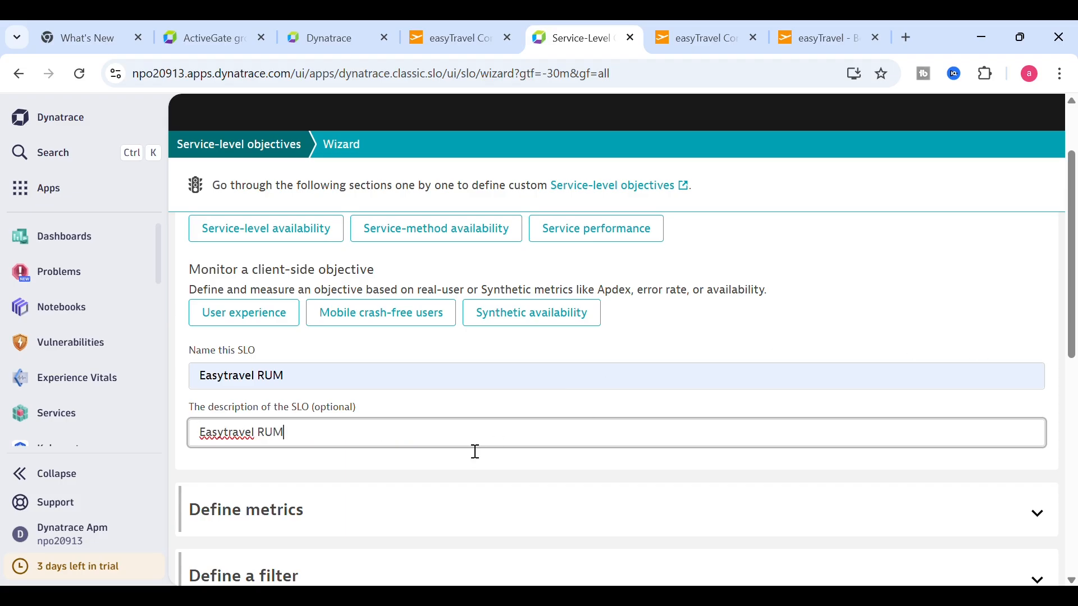
scroll(1066, 353, "down", 2)
scroll(1066, 360, "down", 2)
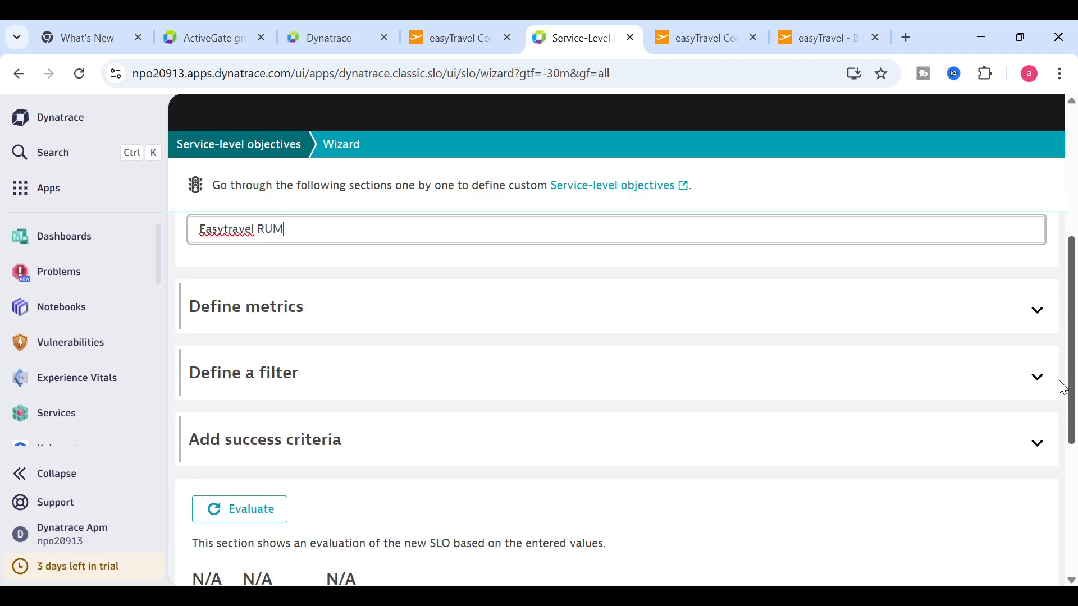
- Paste the prepared Apdex metric expression into the SLO metrics definition, then return to the Easytravel application page
left_click(1039, 314)
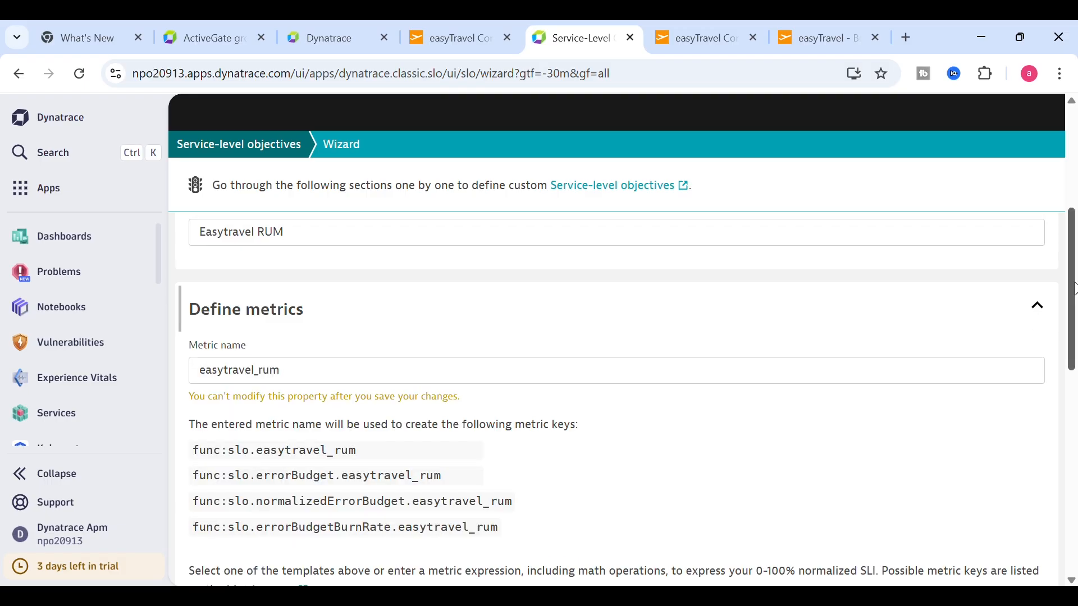
left_click_drag(1075, 289, 1069, 357)
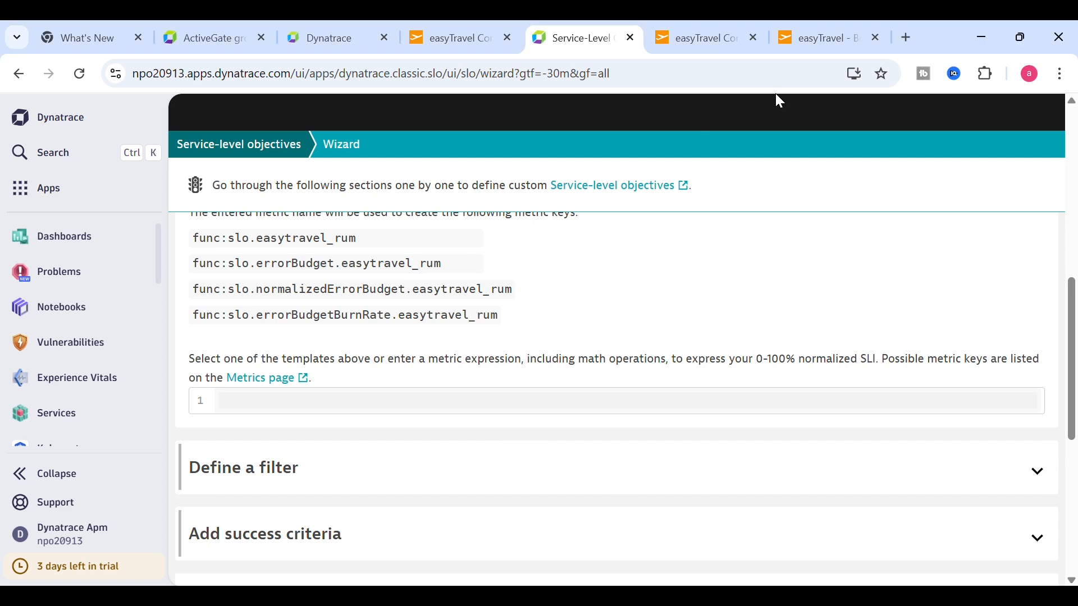
left_click(276, 412)
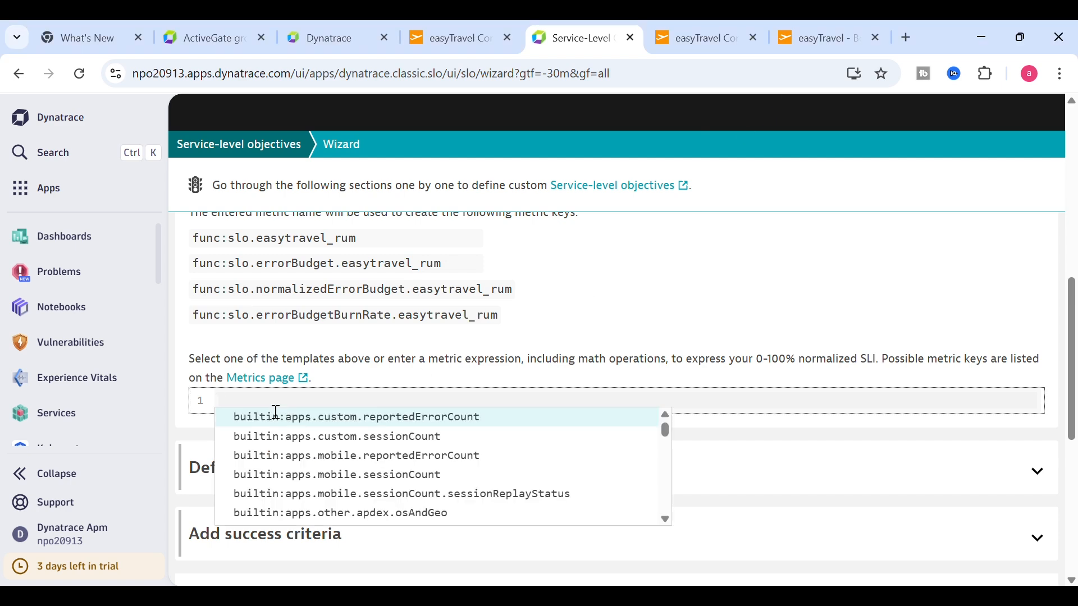
type("(100)*(builtin:apps.web.action.apdex:filter(and(or(in(\"dt.entity.application_method\",entitySelector(\"type(application_method),entityName.equals(~\"massupdate~\")\"))),eq(\"User type\",\"Real users\"))):splitBy())")
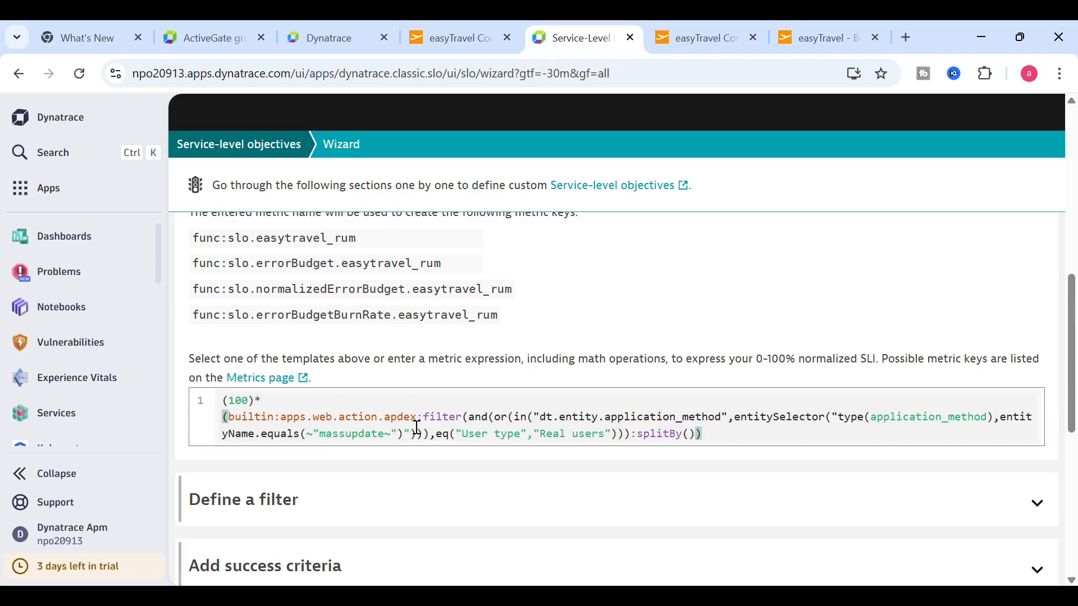
left_click_drag(417, 424, 240, 428)
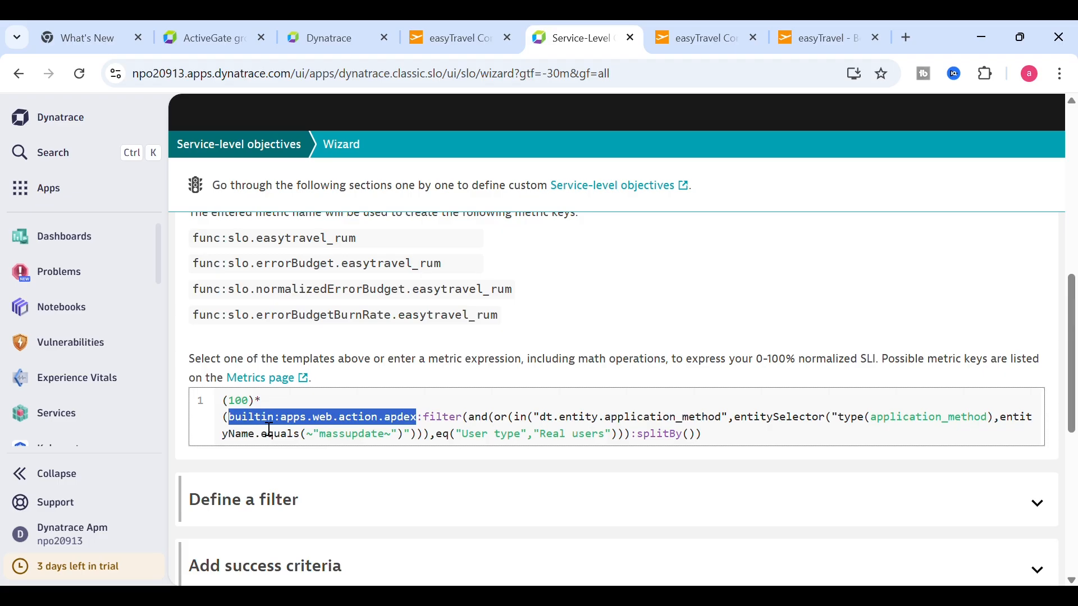
left_click_drag(256, 404, 238, 404)
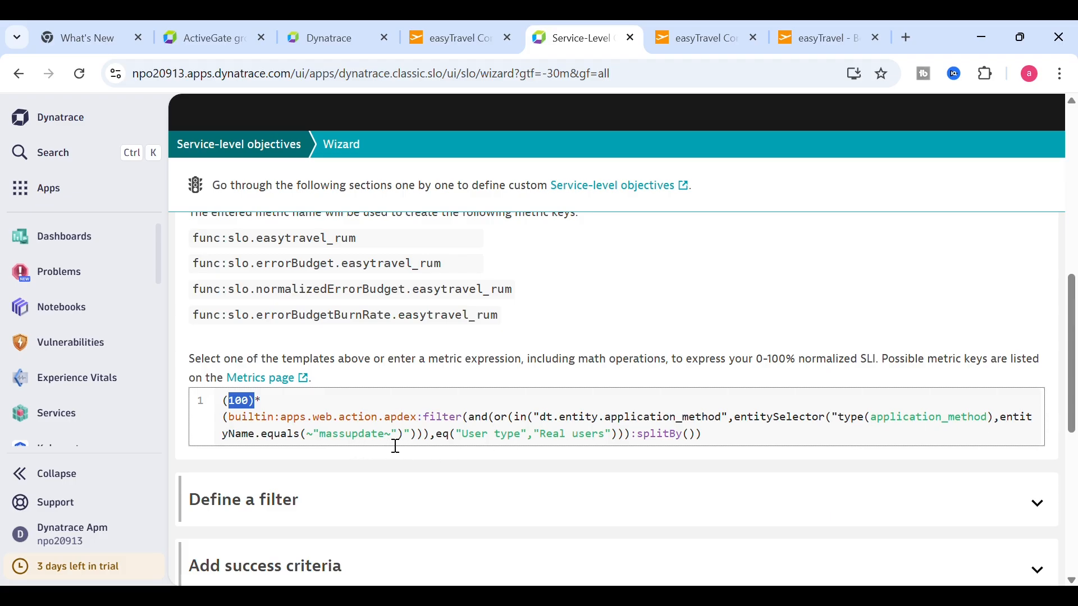
left_click(325, 39)
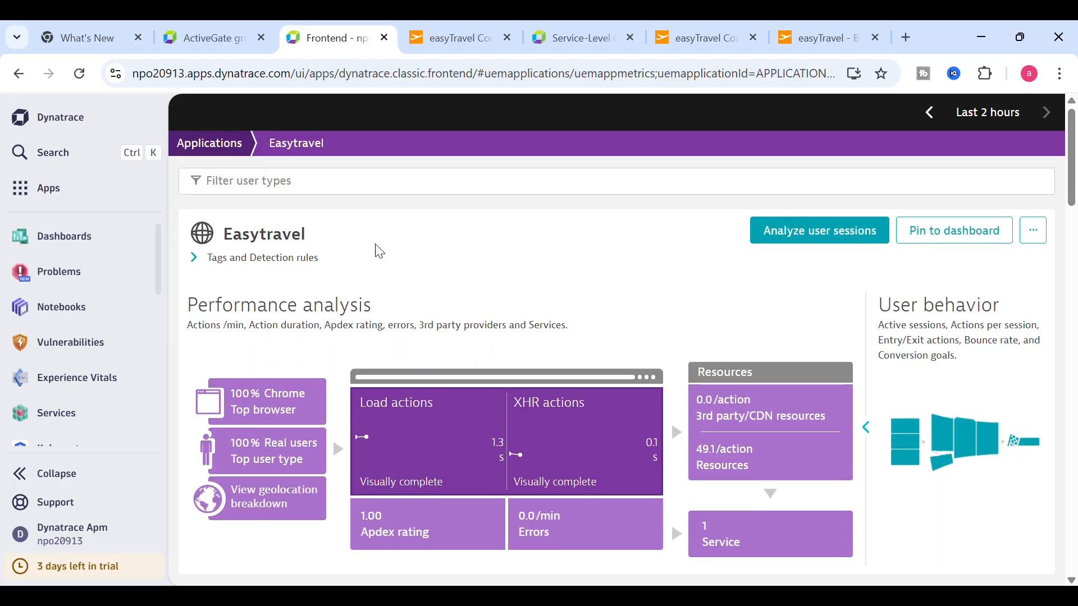
- Open the orange-booking-finish page load action from Easytravel's Key user actions list
scroll(1059, 410, "down", 15)
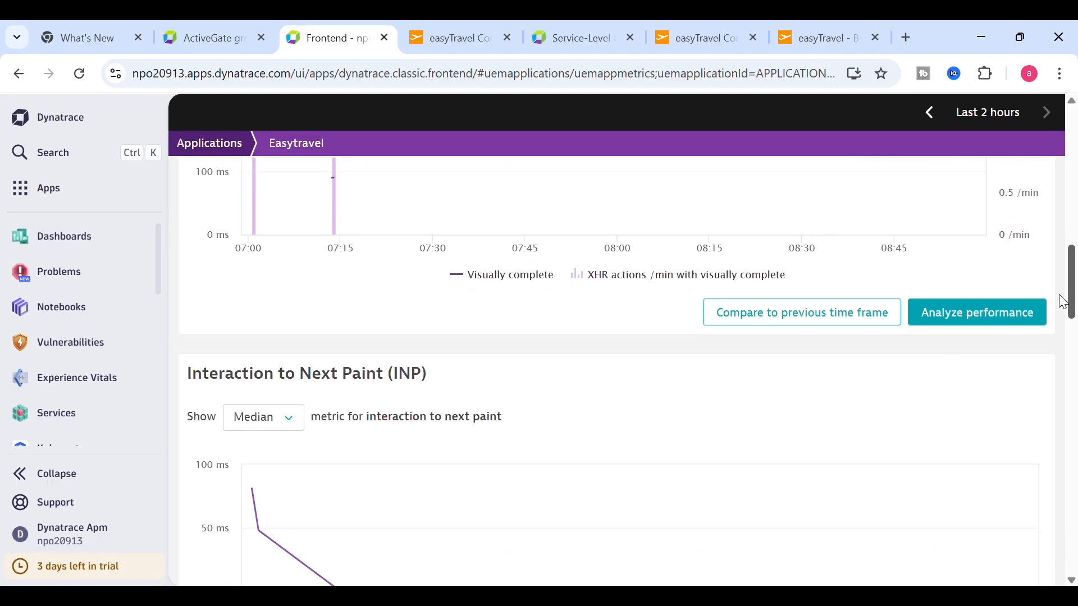
scroll(1059, 447, "down", 6)
scroll(1051, 456, "up", 4)
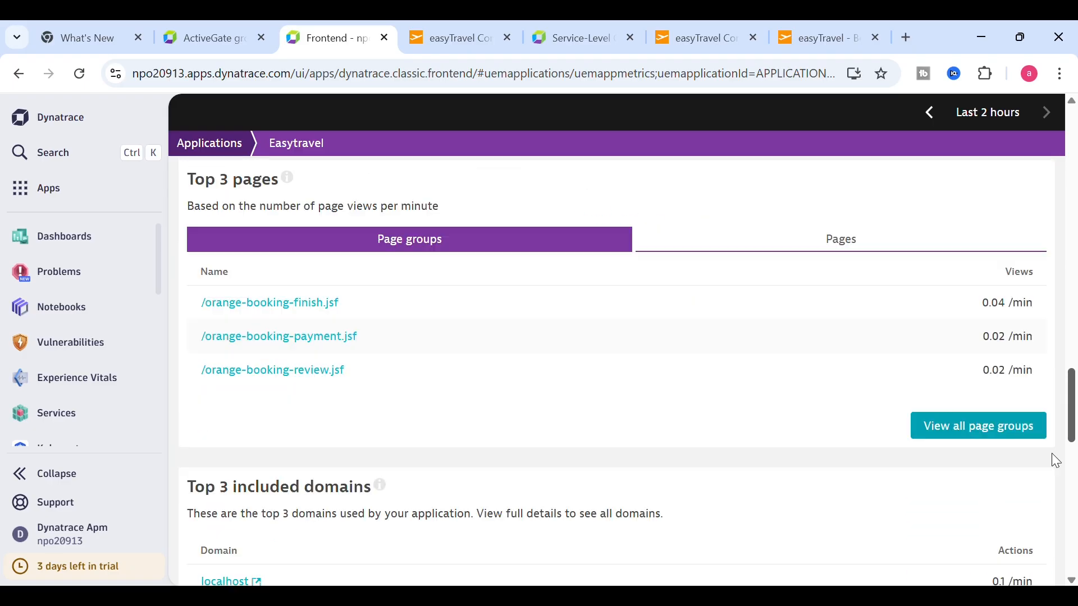
scroll(1053, 506, "down", 12)
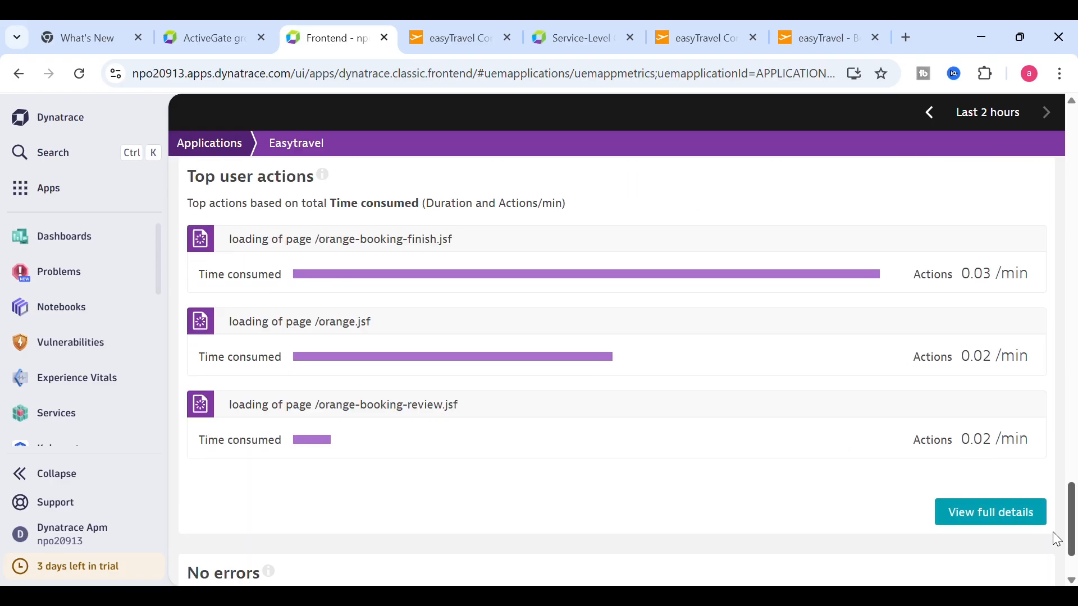
left_click(976, 523)
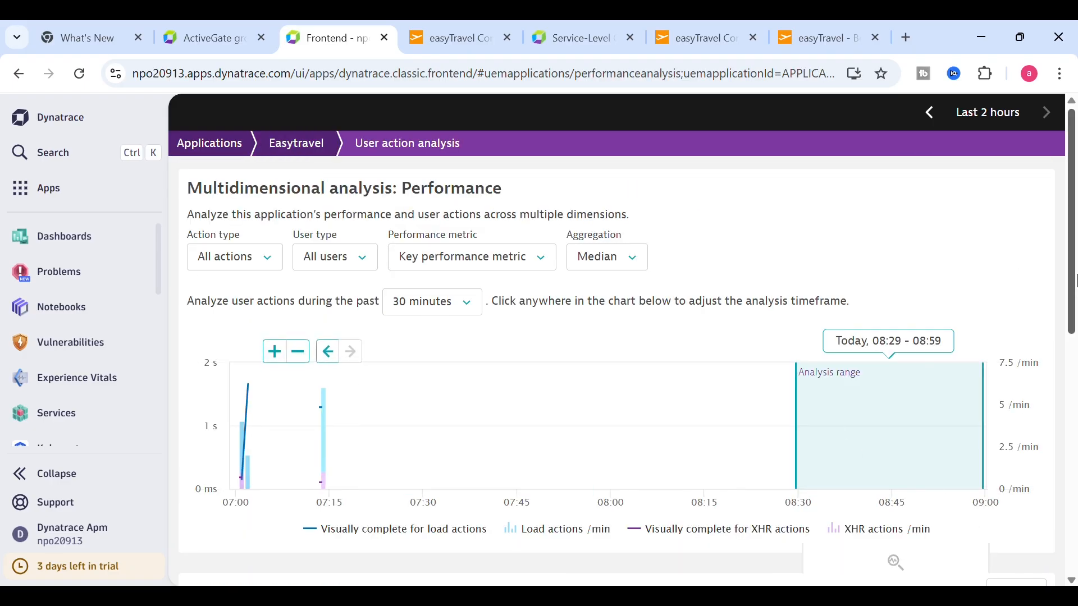
scroll(1039, 402, "down", 10)
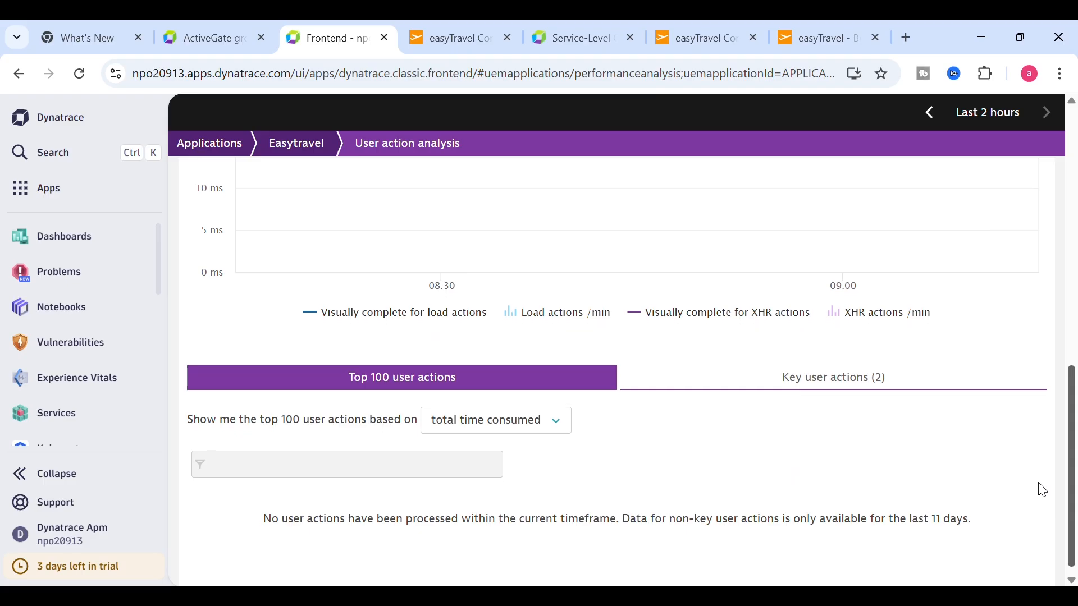
left_click(842, 386)
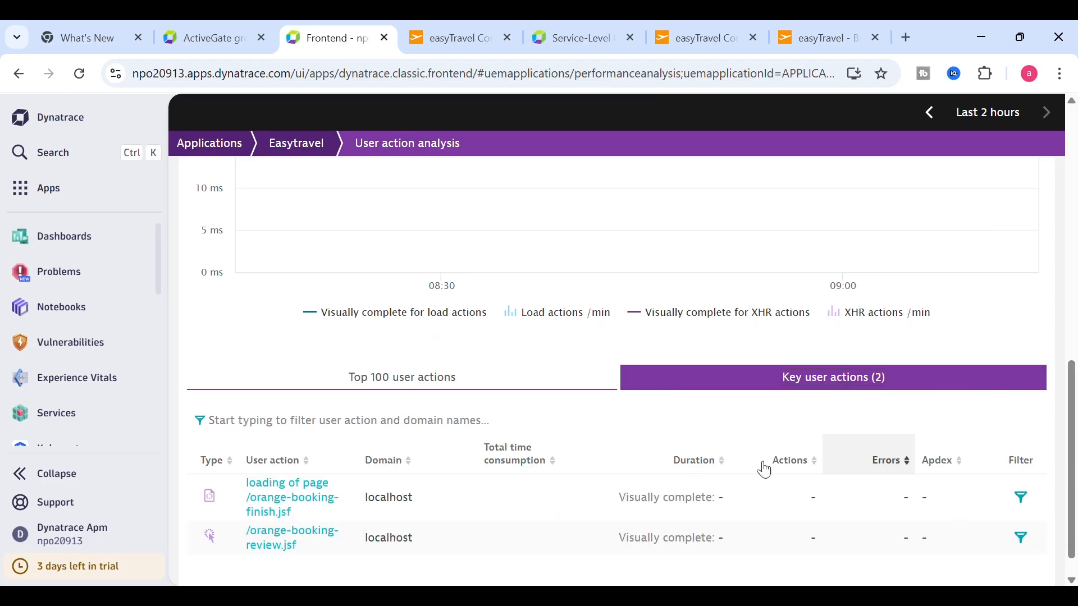
left_click(300, 493)
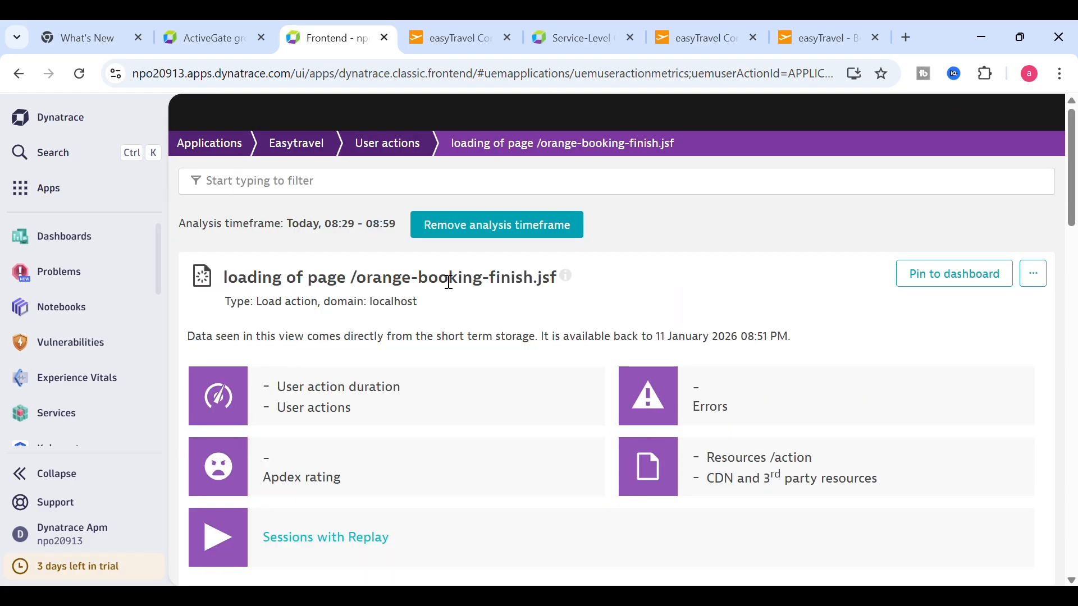
- Copy the action's entity ID from the page address and return to the SLO wizard
left_click(609, 80)
left_click(604, 81)
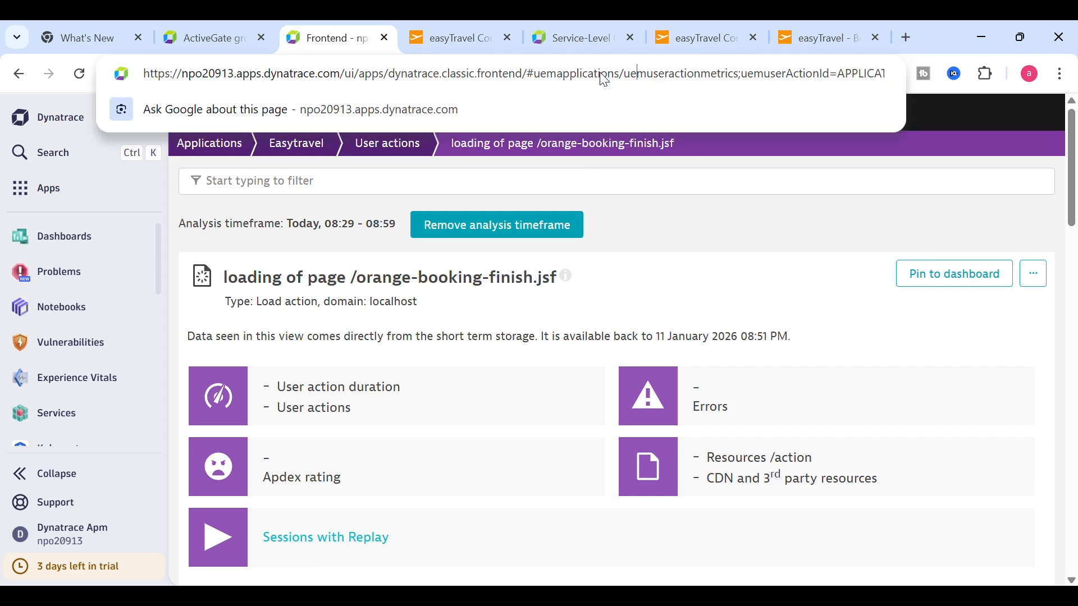
key("Right")
key("Right")
key("Right")
key("Right")
key("Right")
key("Right")
key("Right")
key("Right")
key("Right")
key("Right")
key("Right")
key("Right")
key("Right")
key("Right")
key("Right")
key("Right")
key("Right")
key("Right")
key("Right")
key("Right")
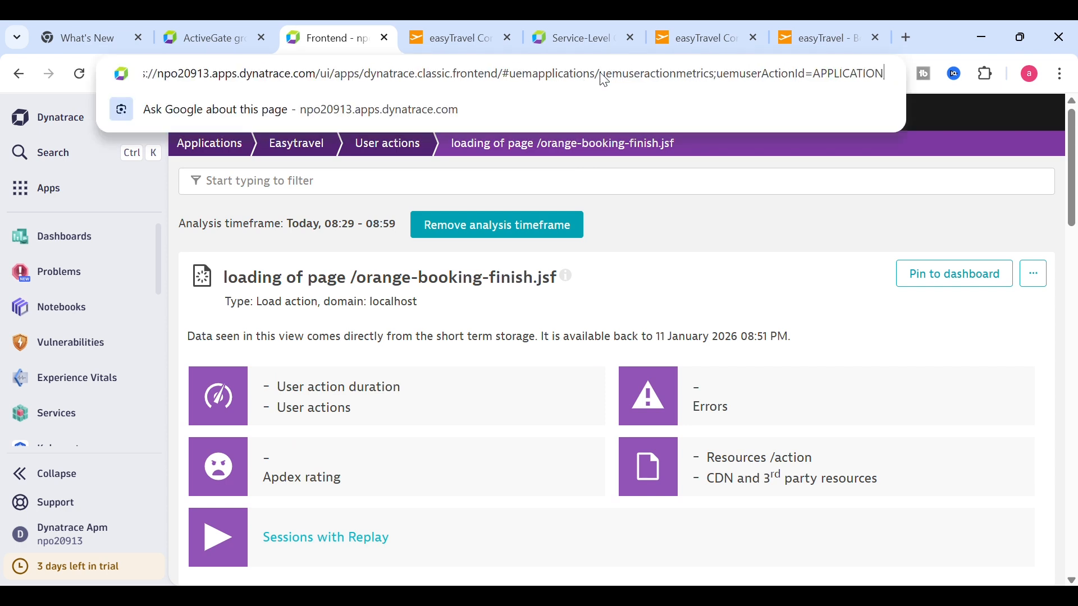
key("Right")
key("Right")
key("Right")
key("Right")
key("Right")
key("Right")
key("Right")
key("Right")
key("Right")
key("Right")
key("Right")
key("Right")
key("Right")
key("Right")
key("Right")
key("Right")
key("Right")
key("Right")
key("Right")
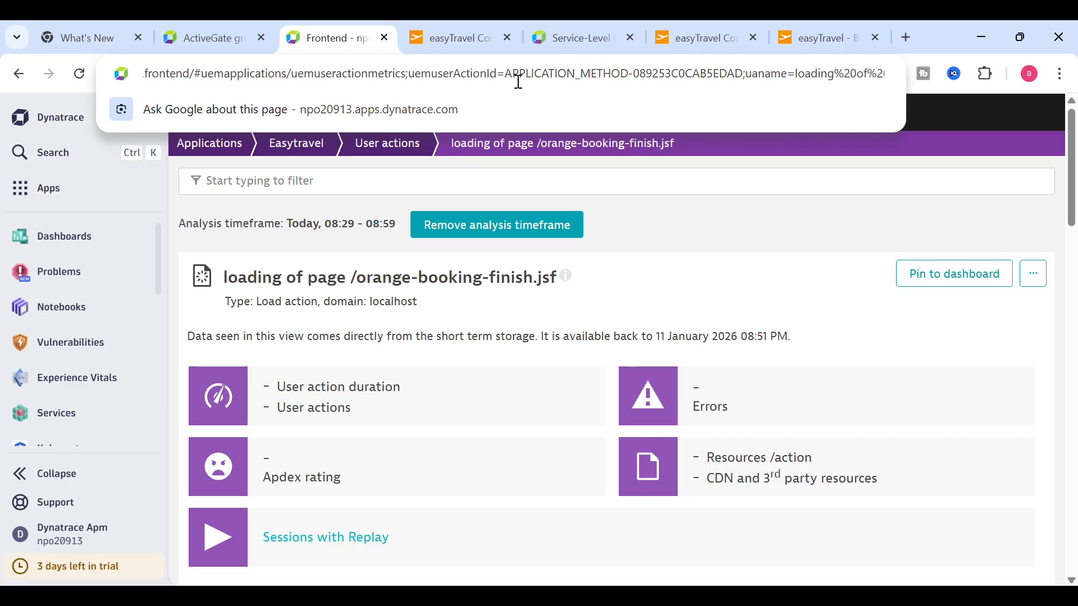
left_click_drag(589, 86, 752, 87)
key("ctrl+c")
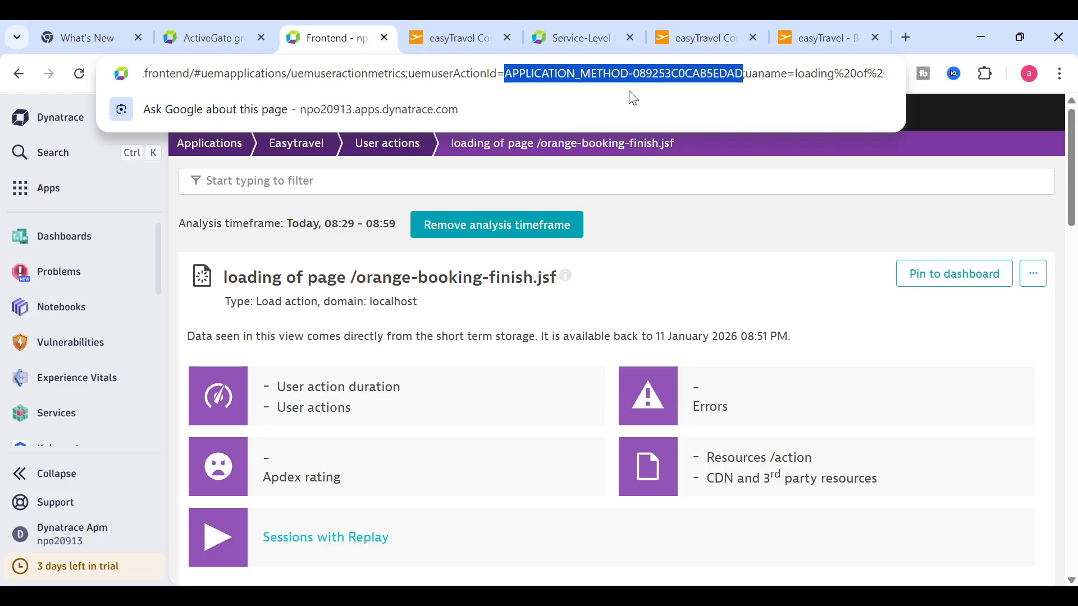
left_click(583, 38)
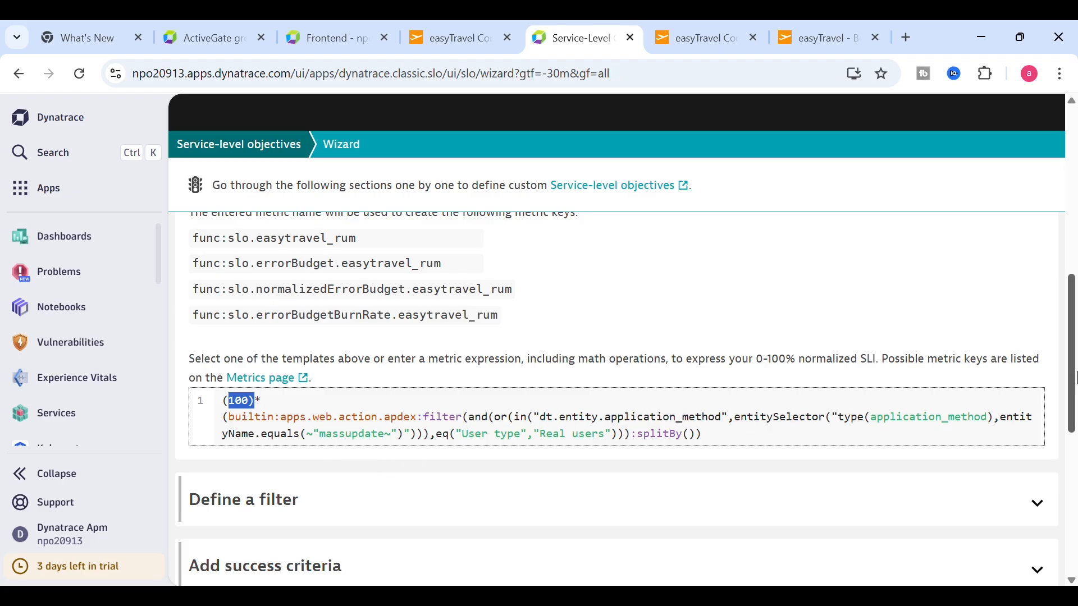
- Set the entity selector to entityId APPLICATION_METHOD-089253C0CAB5EDAD and preview the matched orange-booking-finish action
scroll(1065, 405, "down", 2)
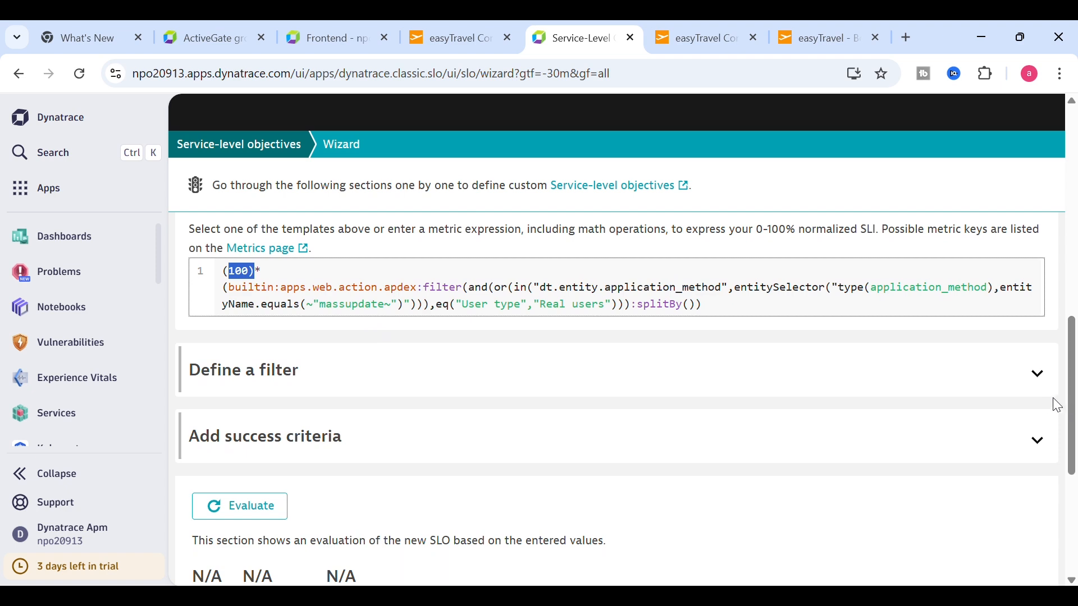
left_click(1045, 383)
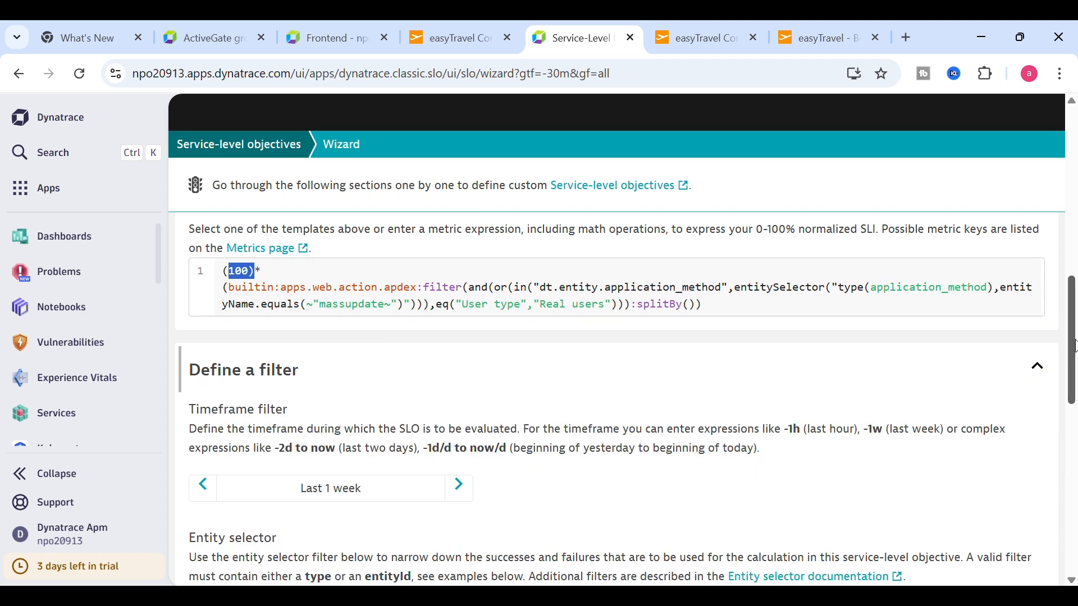
scroll(1072, 418, "down", 4)
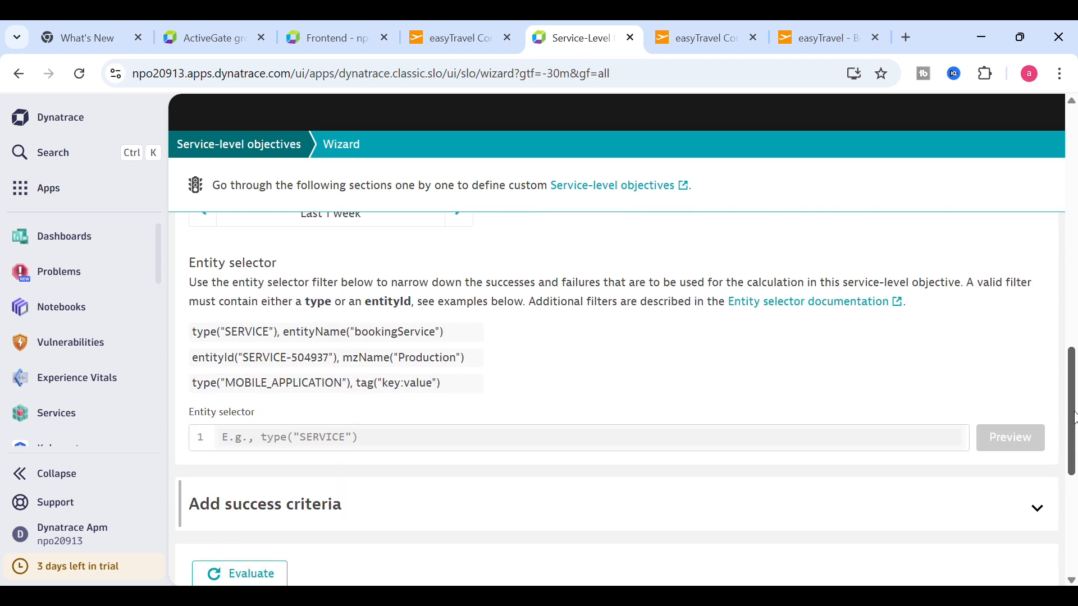
left_click(309, 448)
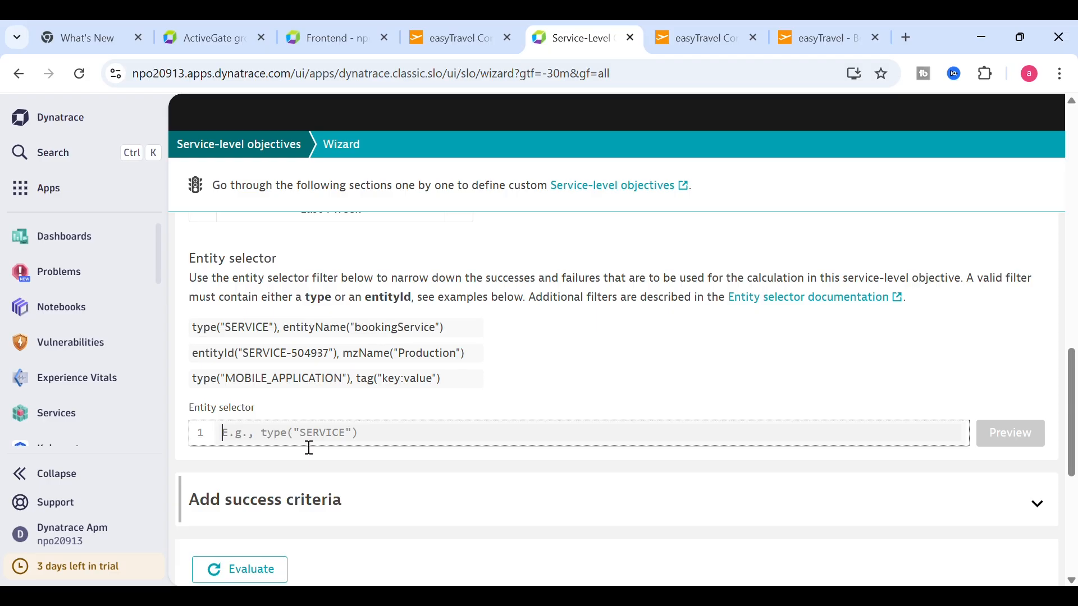
type("ent")
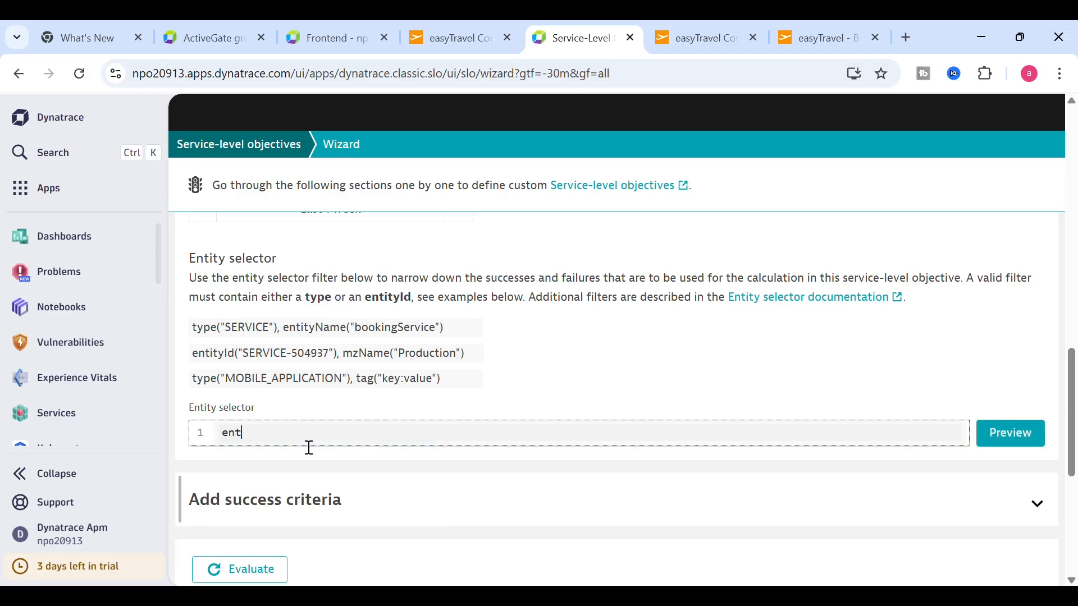
left_click(290, 449)
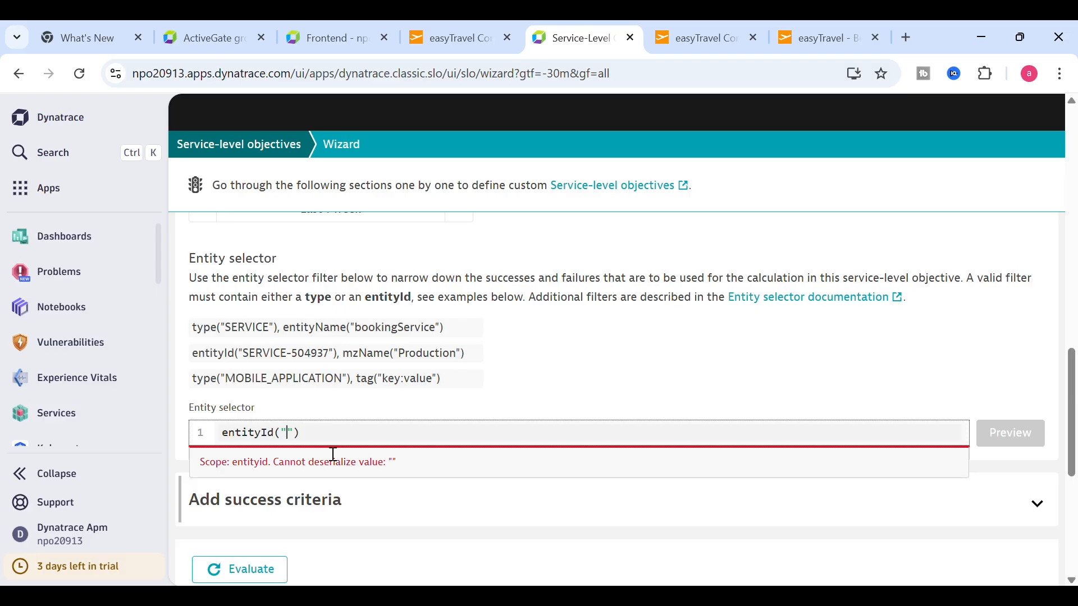
key("ctrl+v")
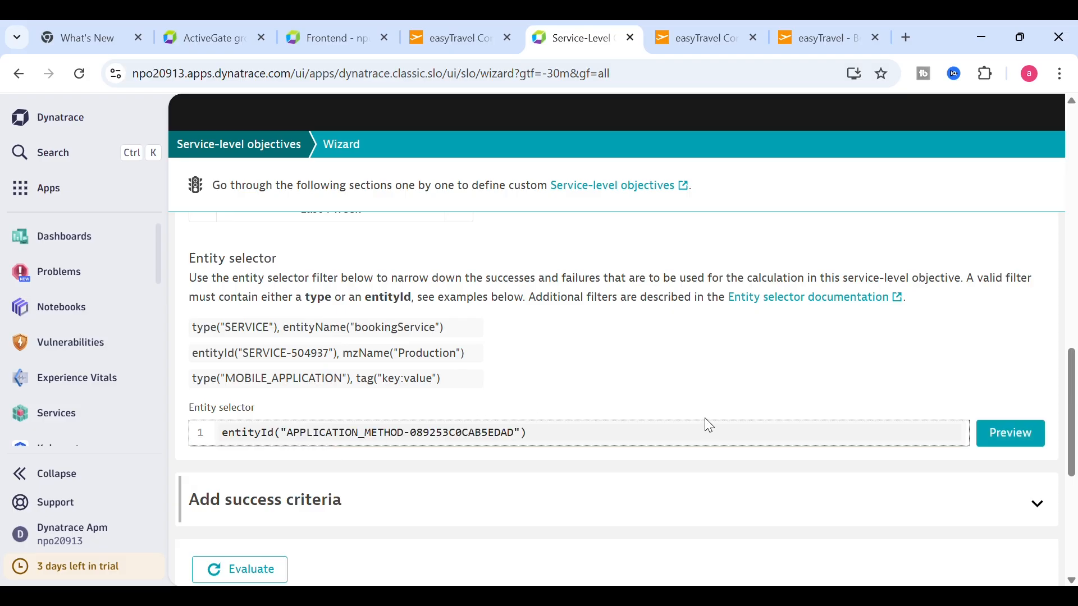
left_click(1003, 439)
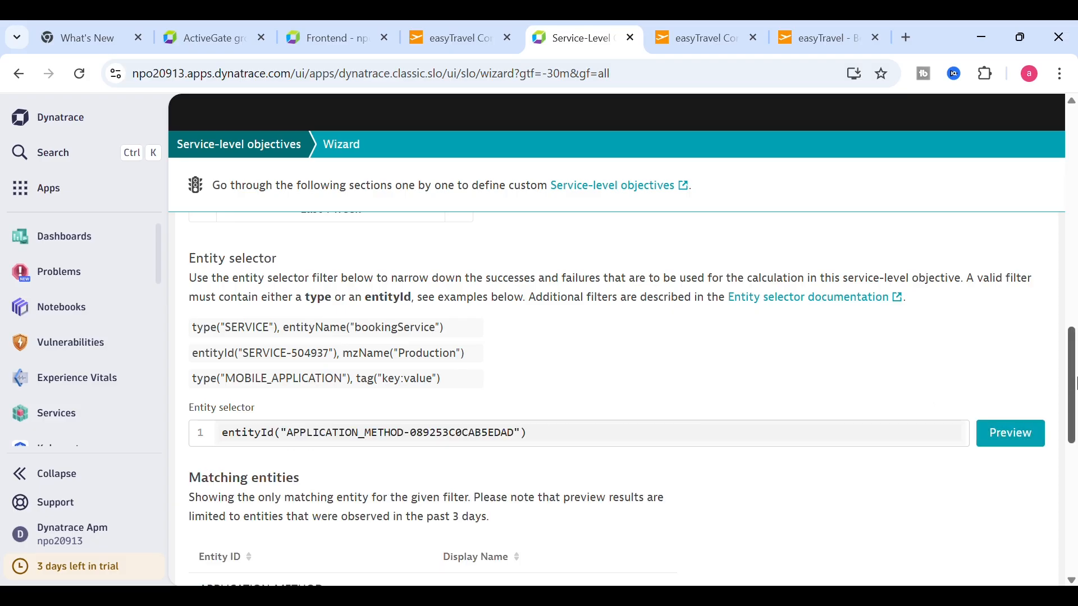
left_click_drag(1075, 383, 1073, 418)
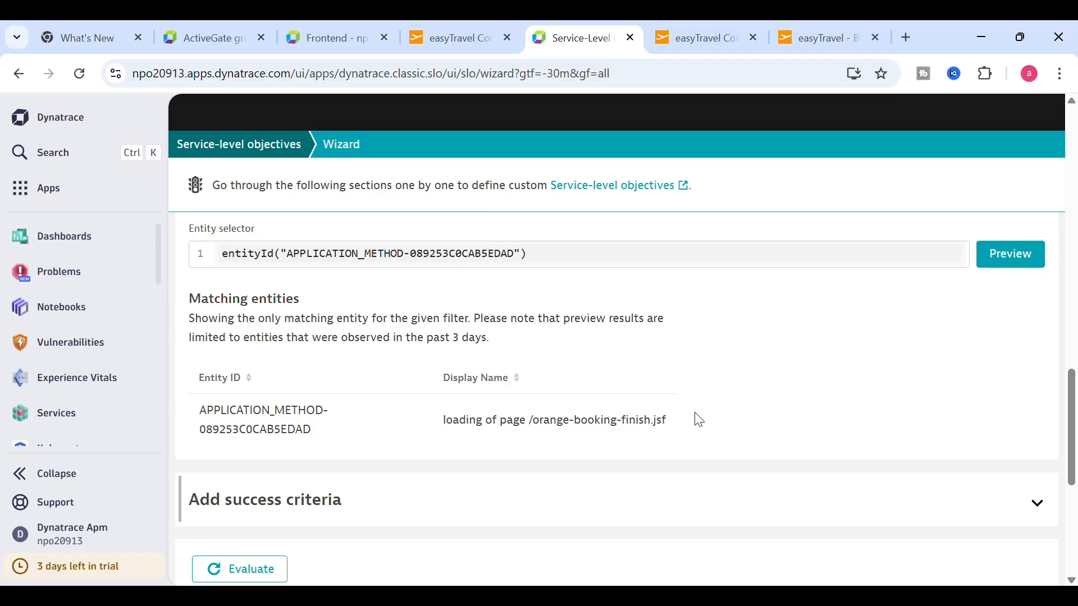
left_click_drag(682, 422, 447, 430)
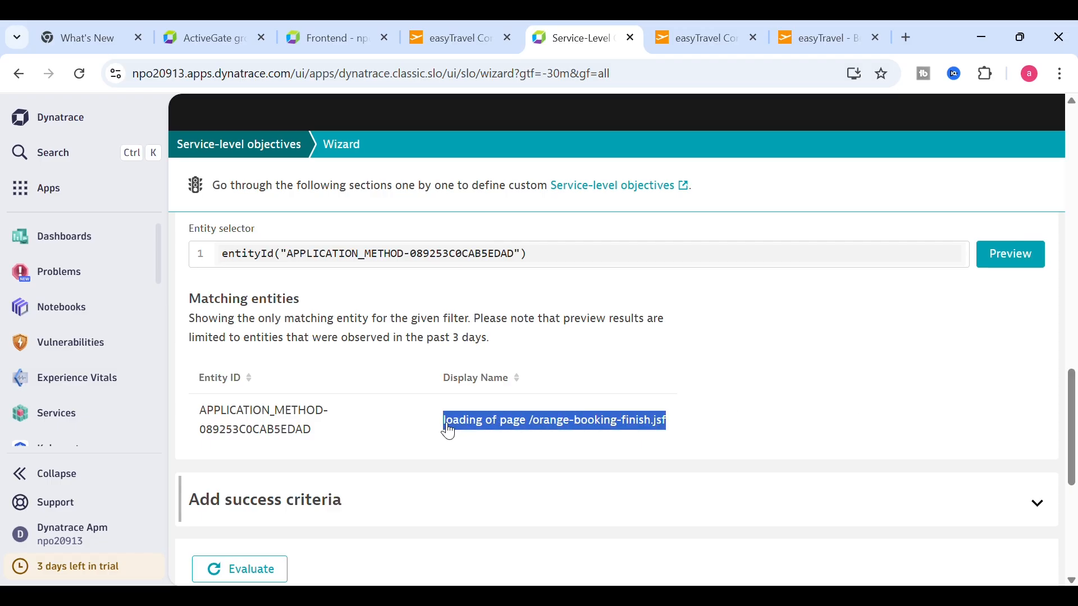
scroll(1073, 424, "up", 1)
left_click_drag(1073, 424, 1074, 322)
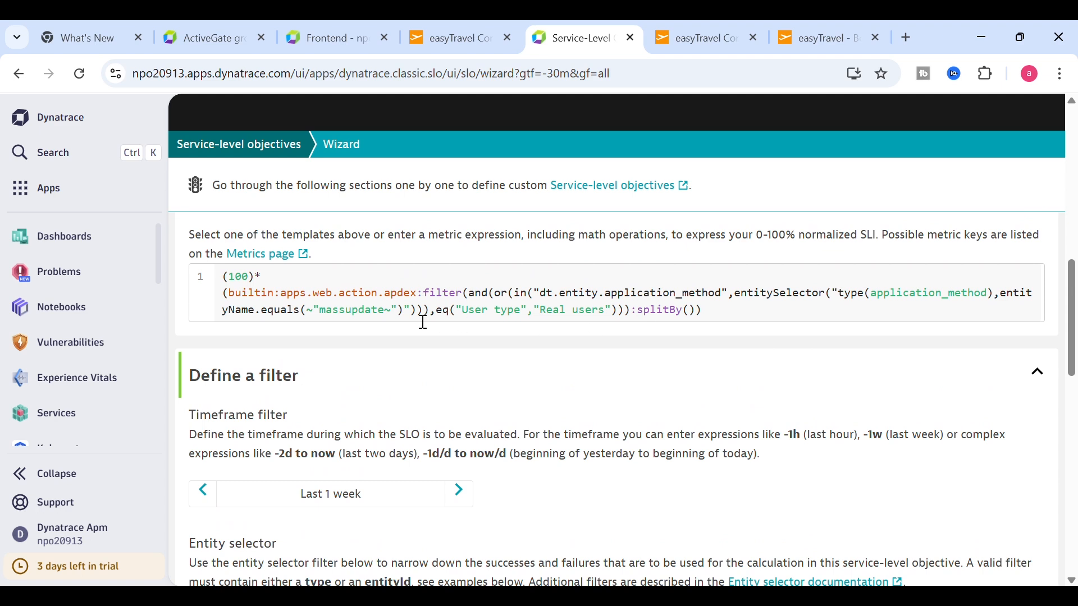
- Copy the user action name 'loading of page /orange-booking-finish.jsf' from the Frontend page
left_click(329, 39)
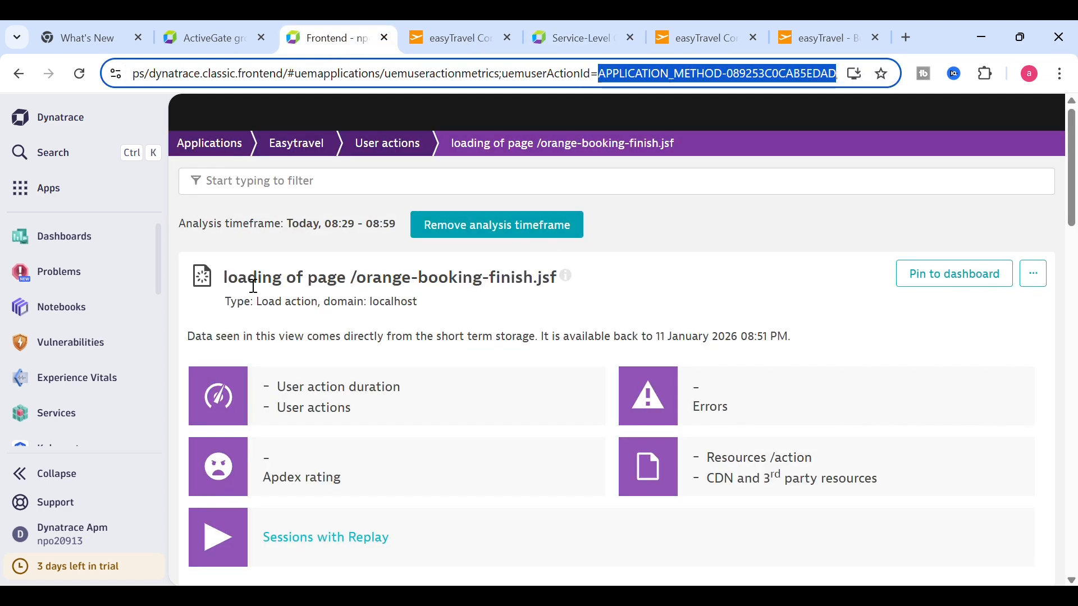
left_click(236, 285)
left_click_drag(228, 286, 306, 286)
left_click_drag(225, 285, 566, 291)
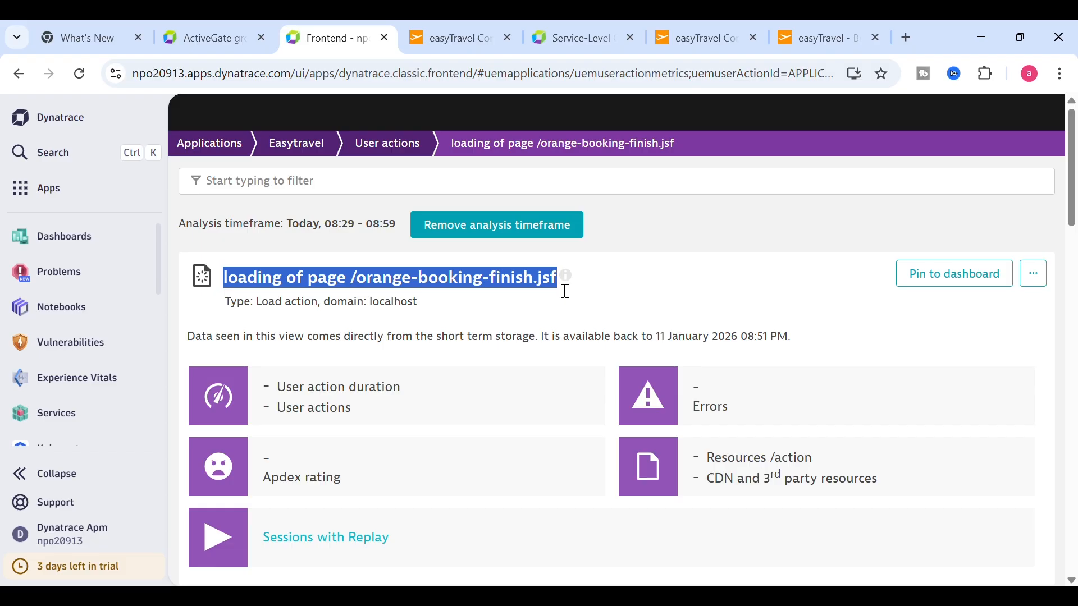
- Replace 'massupdate' in the SLO metric expression with 'loading of page /orange-booking-finish.jsf'
left_click(570, 41)
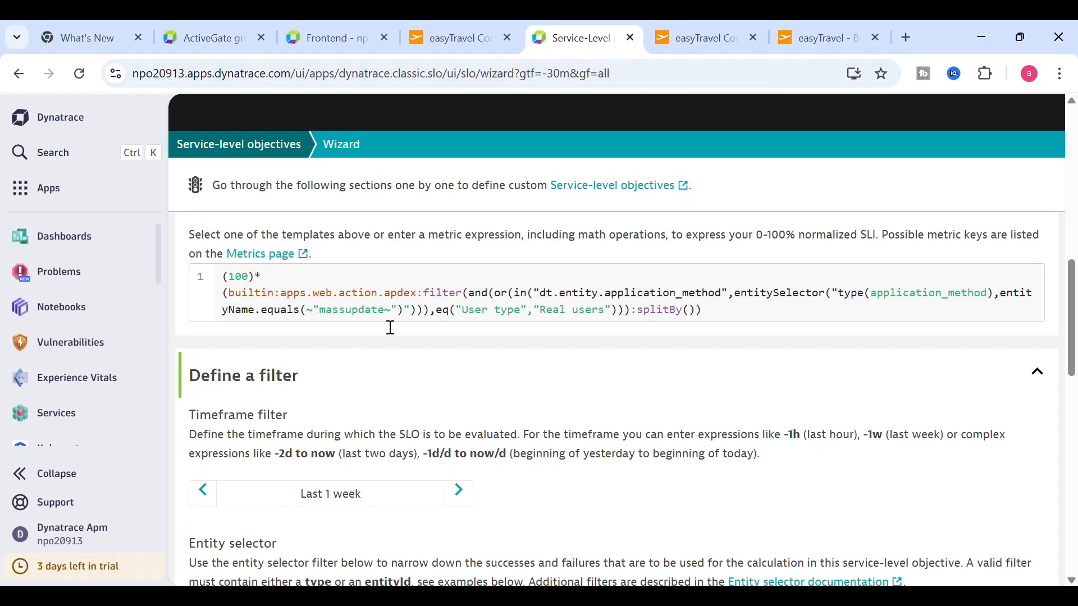
left_click_drag(379, 323, 349, 317)
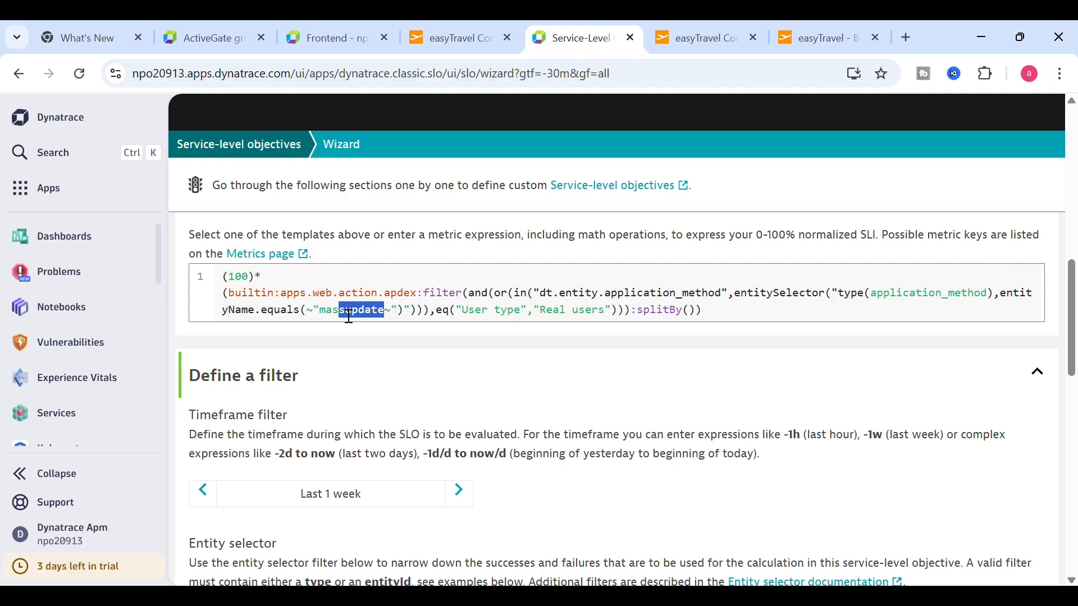
key("BackSpace")
key("BackSpace")
key("BackSpace")
key("BackSpace")
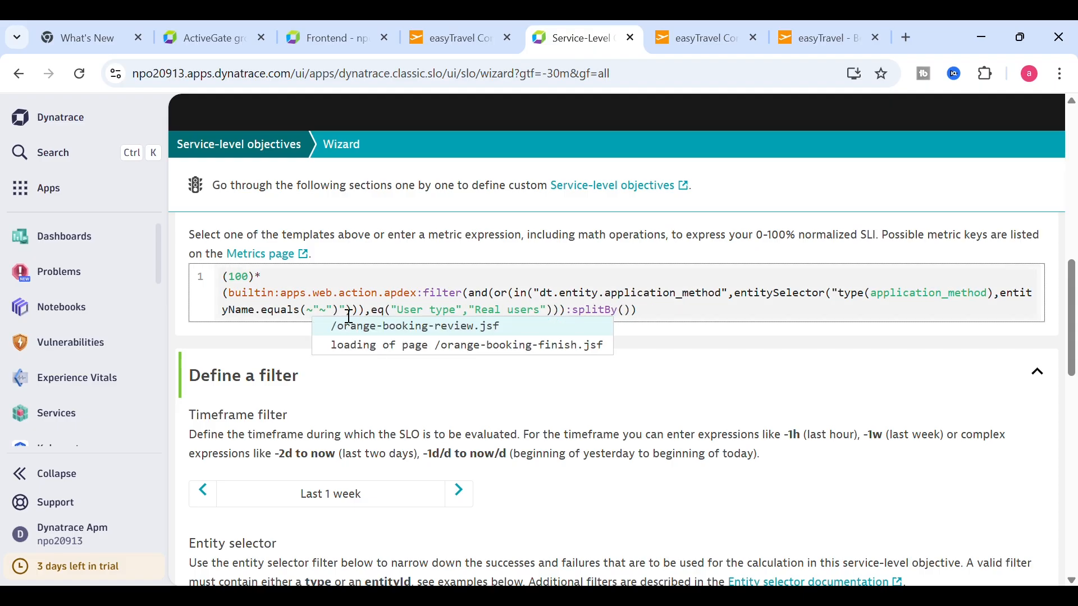
left_click(387, 349)
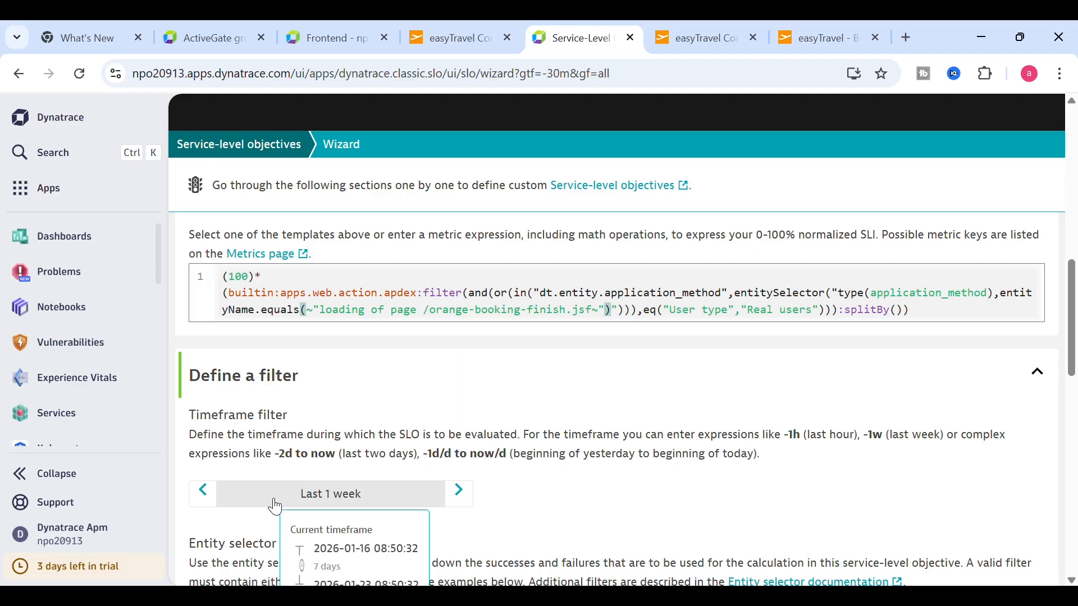
mouse_move(332, 503)
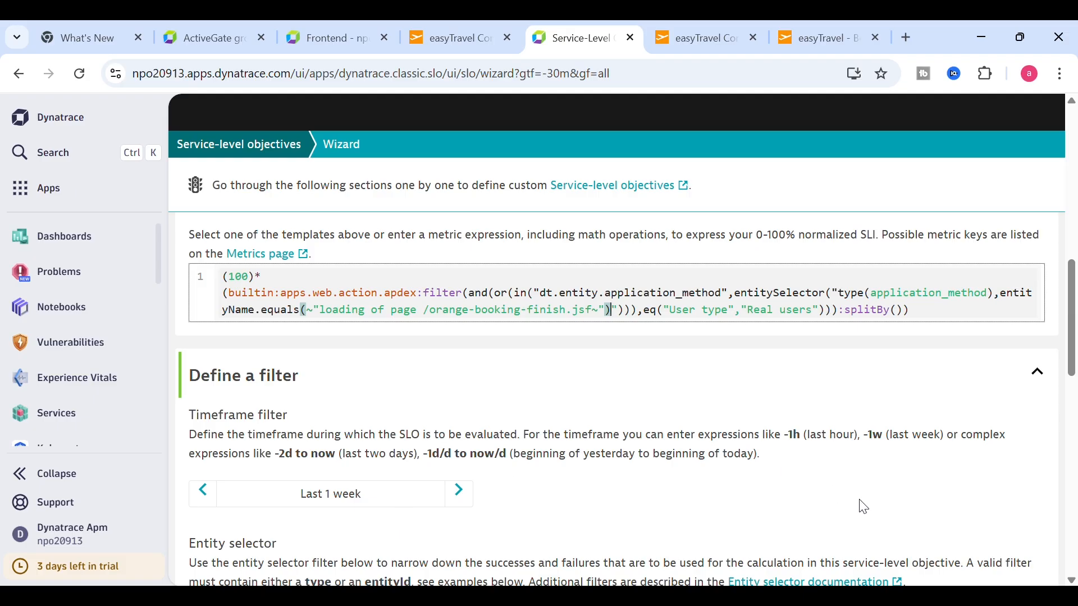
left_click_drag(1074, 349, 1073, 474)
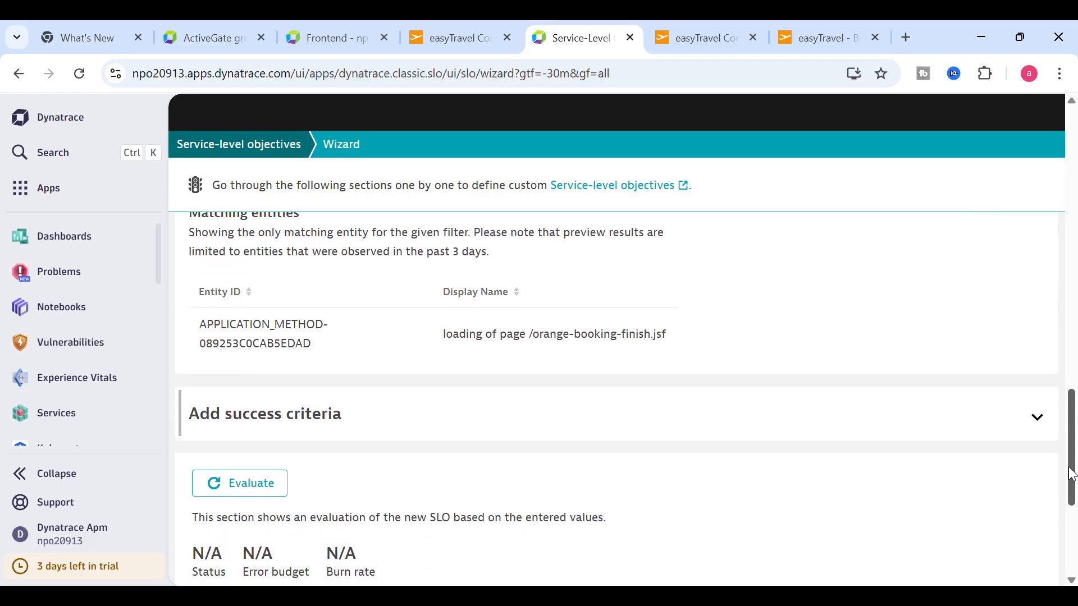
- Expand Add success criteria to show Target 99.98% and Warning 99.99% thresholds
left_click(1037, 420)
left_click_drag(1074, 397, 1073, 451)
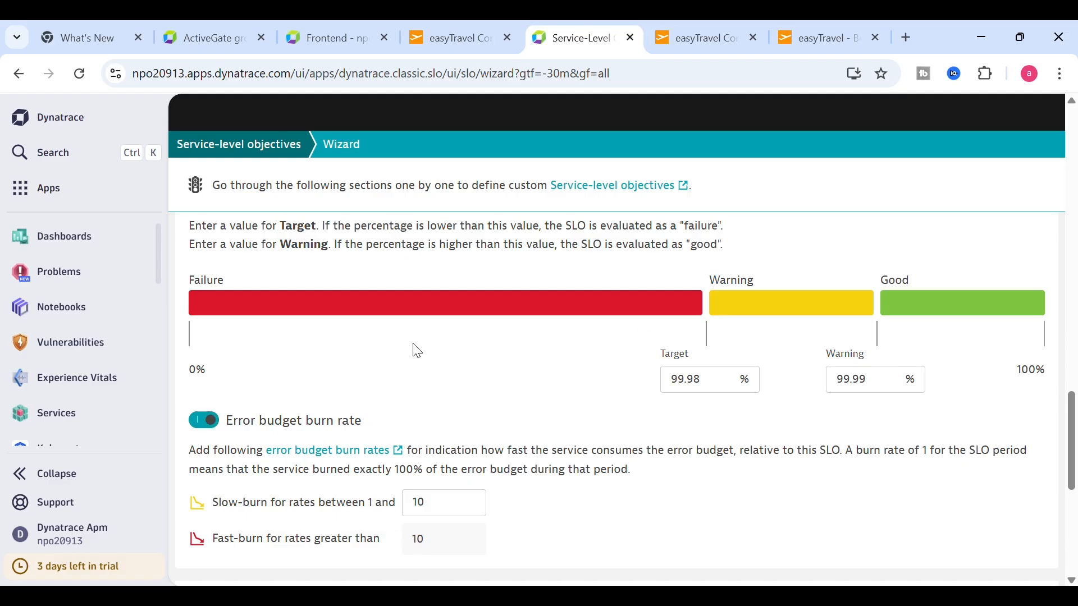
- Change the SLO Target value to 95%
left_click(725, 386)
left_click(725, 386)
left_click(726, 385)
left_click(726, 385)
left_click(726, 385)
left_click(726, 385)
left_click(725, 385)
left_click(726, 385)
left_click(726, 384)
left_click(726, 384)
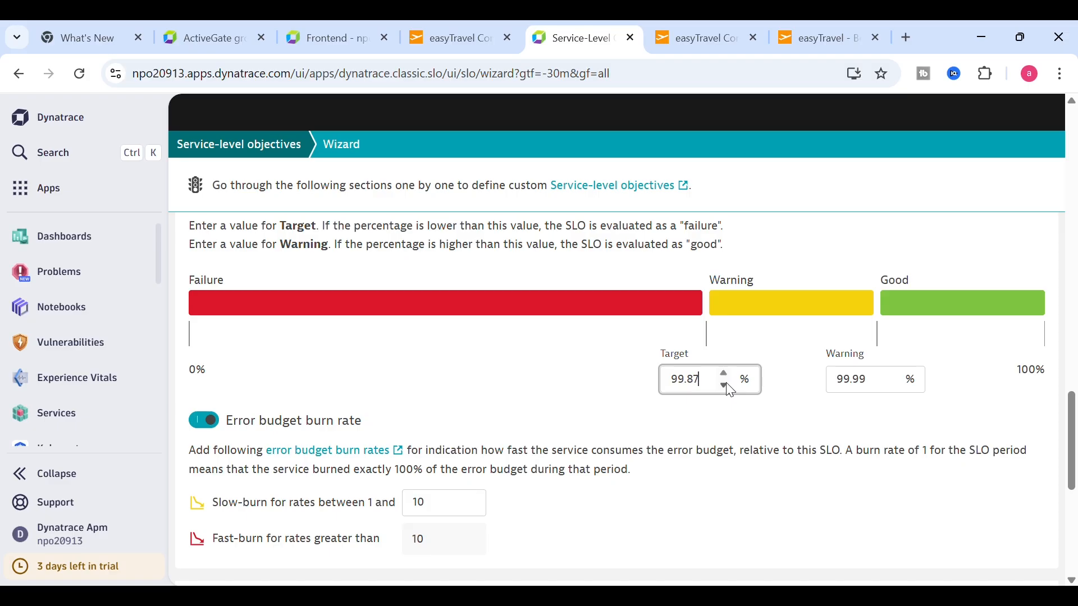
left_click(725, 384)
left_click(726, 384)
key("BackSpace")
key("BackSpace")
type("5")
left_click_drag(727, 434, 730, 437)
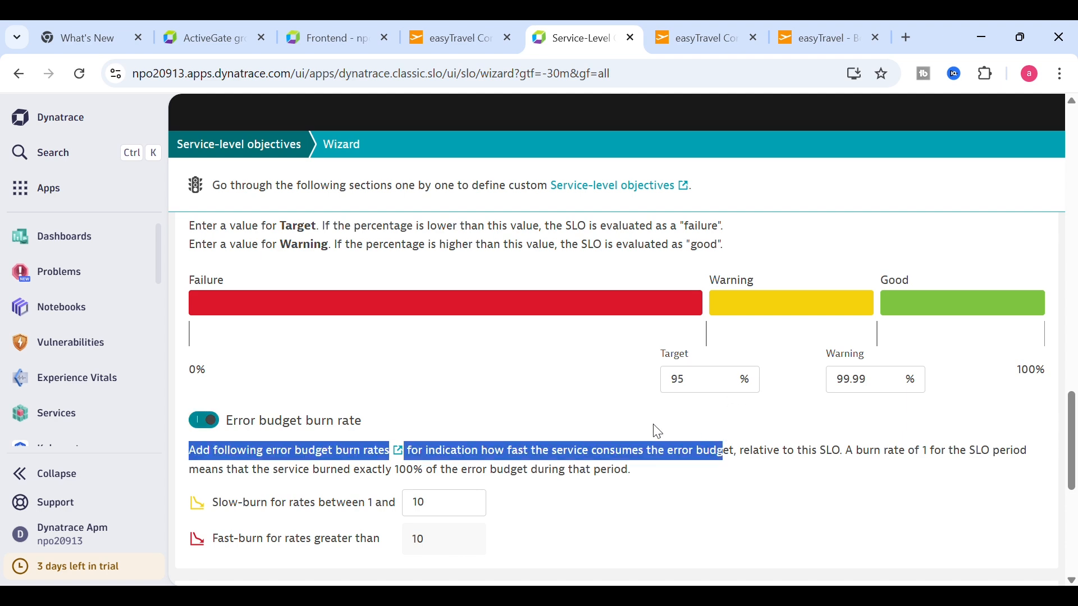
left_click(557, 417)
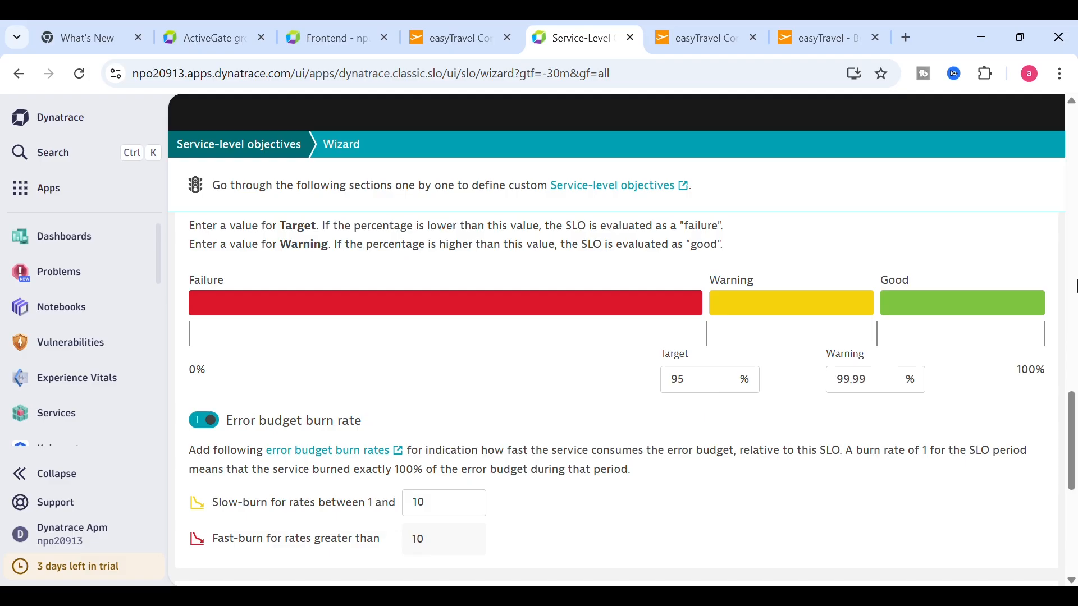
- Evaluate the SLO, showing 100% status and a 5% error budget
left_click_drag(1072, 432, 1075, 468)
left_click(273, 434)
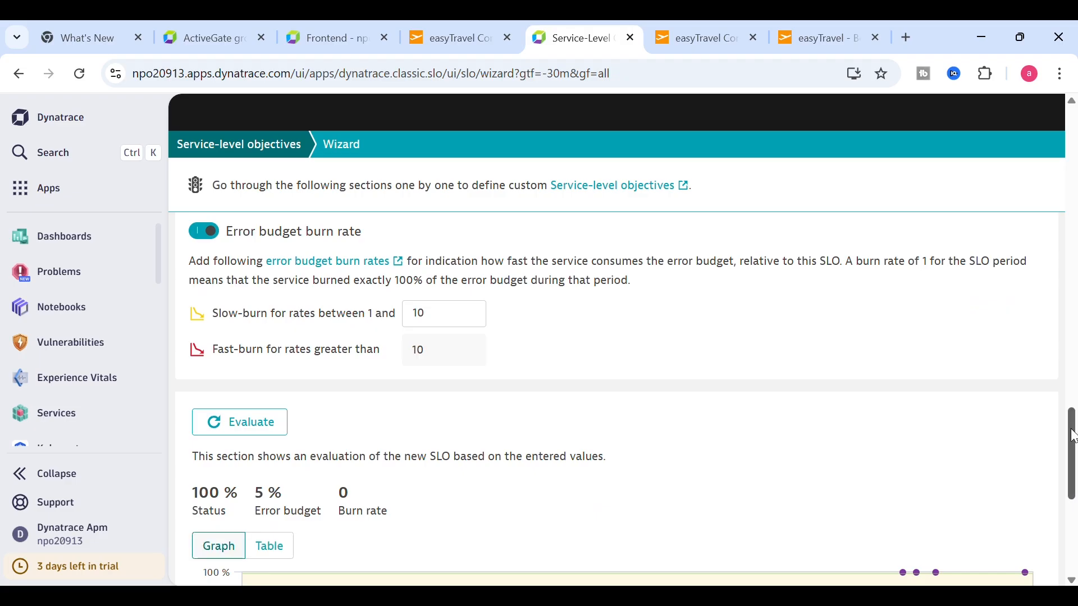
scroll(721, 445, "up", 5)
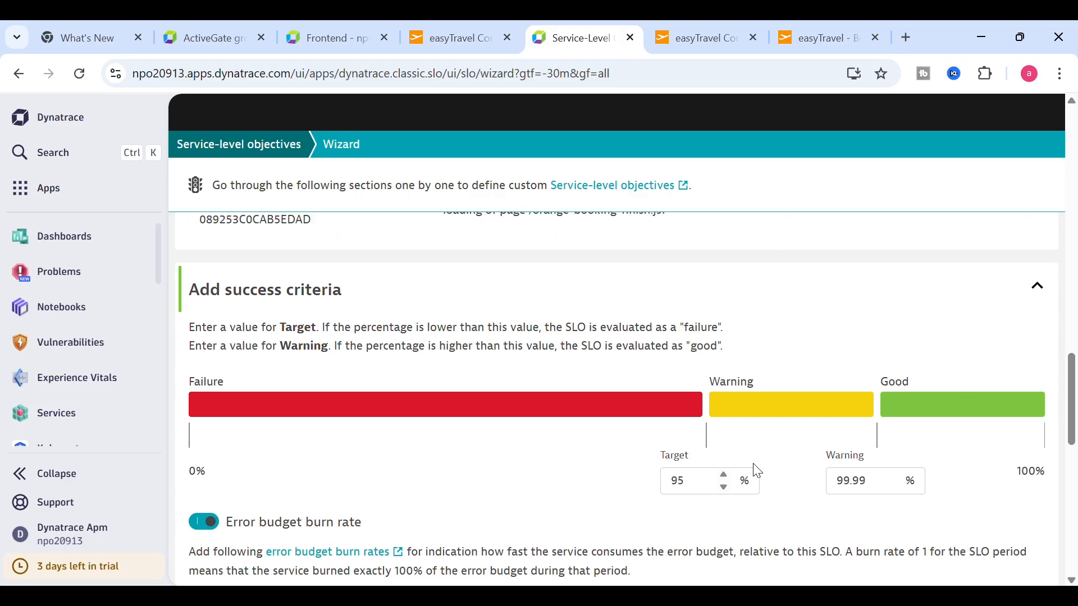
mouse_move(1072, 418)
left_mouse_down()
mouse_move(1075, 546)
mouse_move(1075, 162)
mouse_move(1072, 538)
left_mouse_up()
- Create the Easytravel RUM SLO, pin it to the Test dashboard, and open that dashboard
left_click(1032, 559)
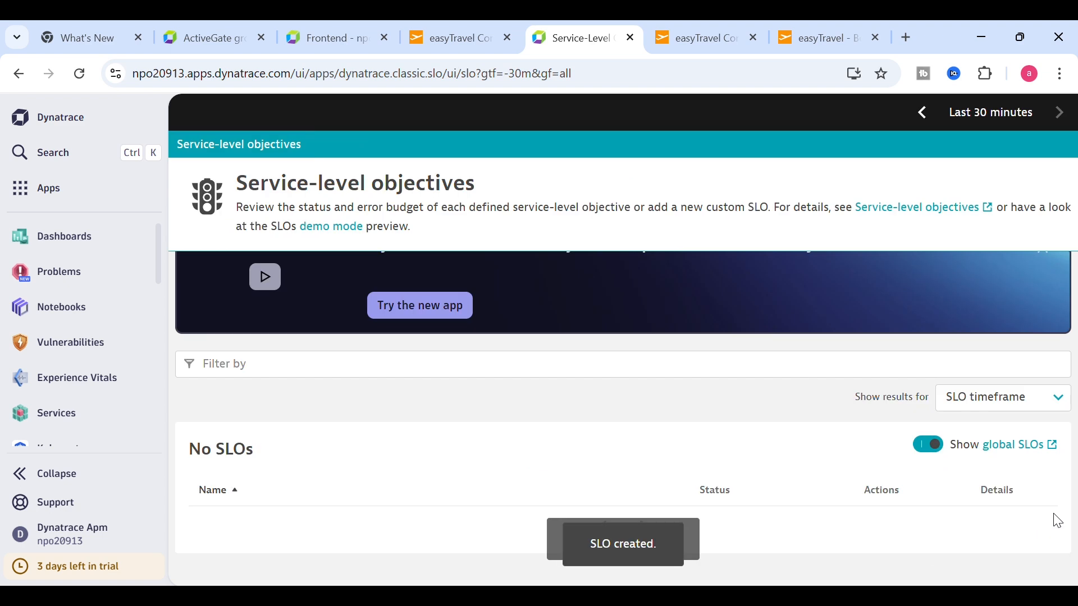
left_click_drag(1074, 361, 1075, 456)
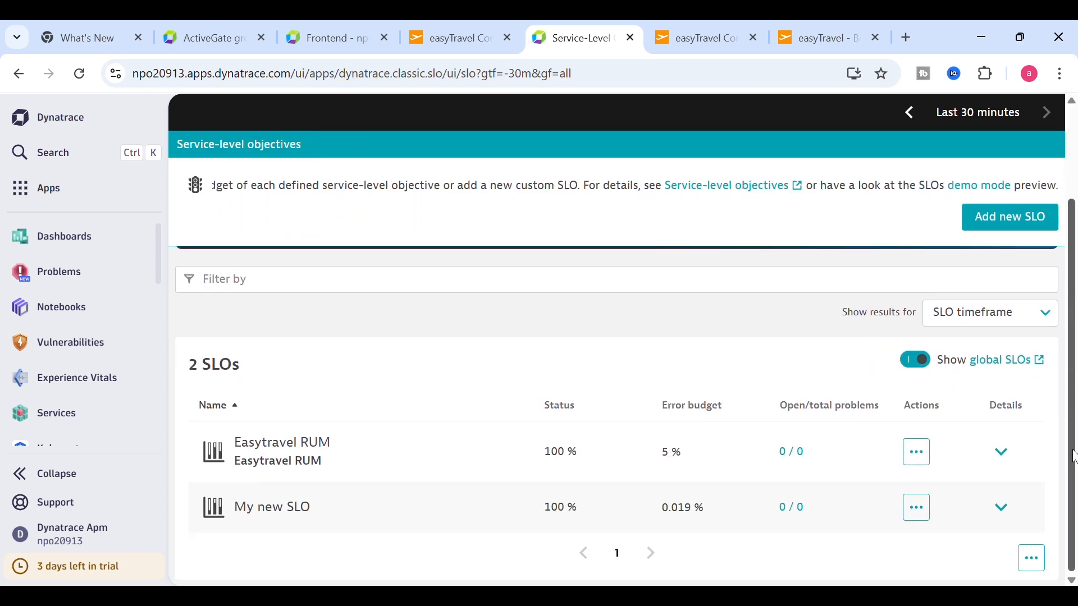
left_click(917, 452)
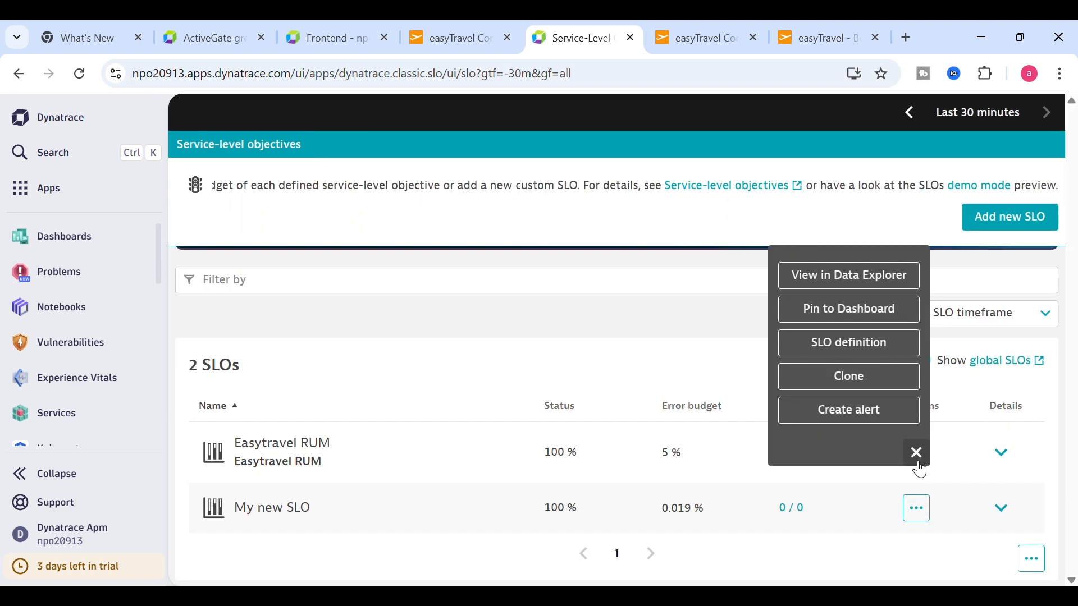
left_click(849, 309)
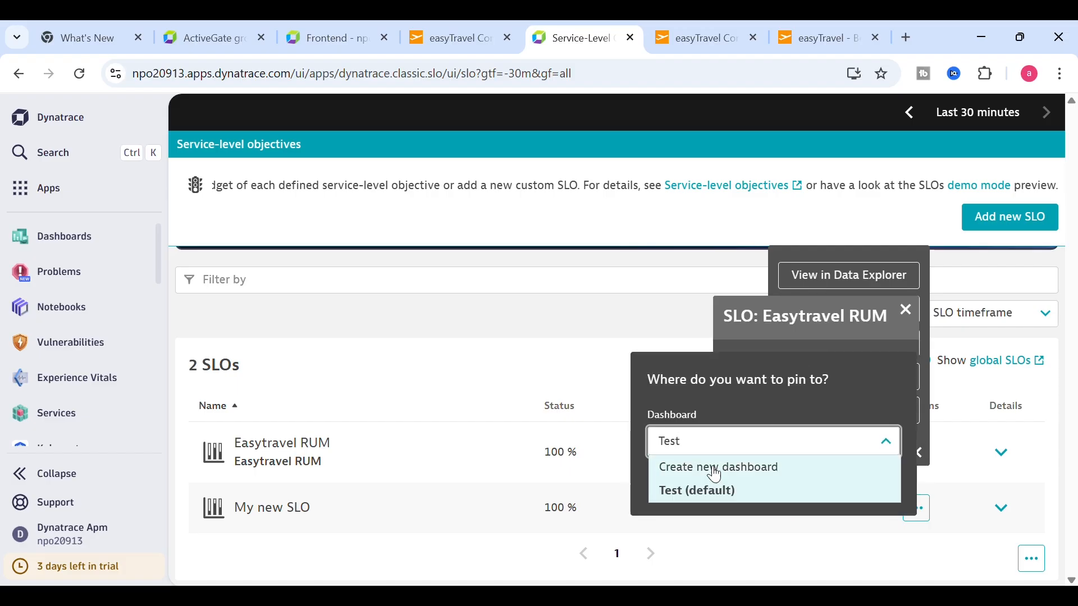
left_click(696, 494)
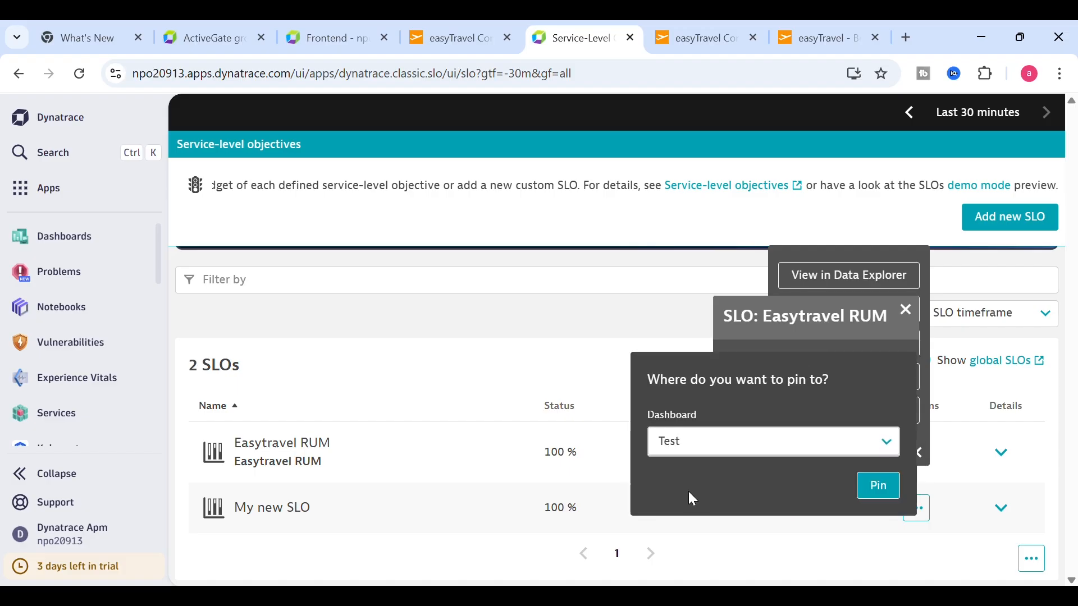
left_click(878, 488)
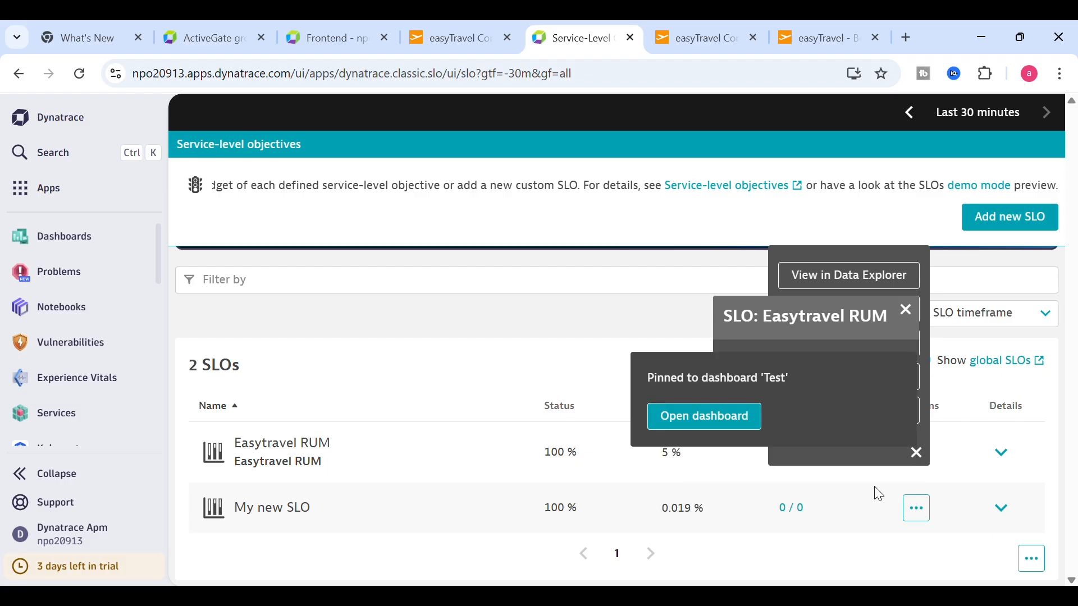
left_click(680, 426)
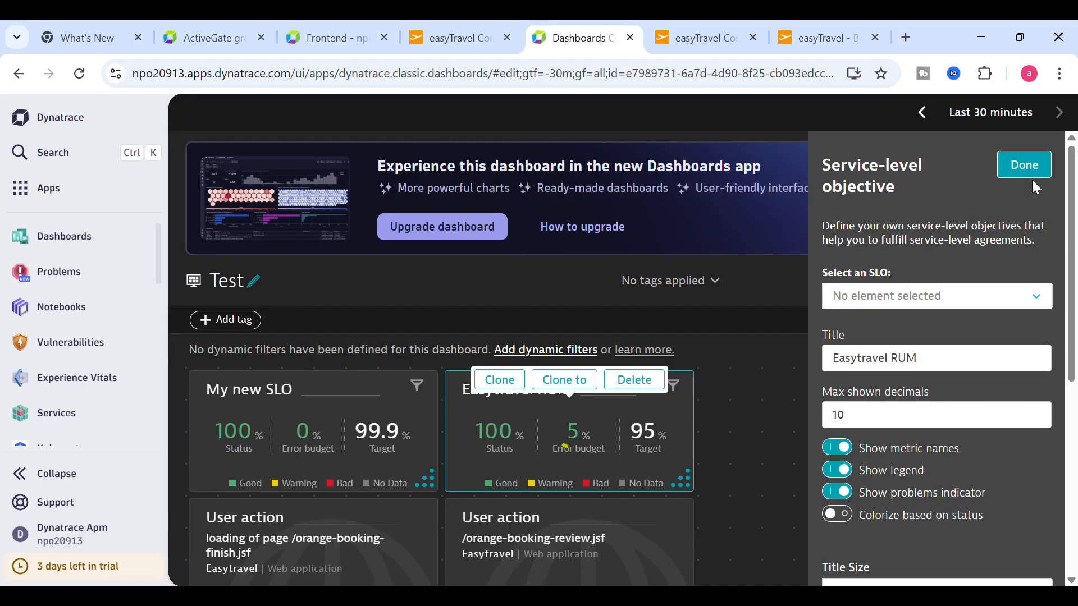
- Finish the Easytravel RUM tile and move it lower on the Test dashboard
left_click(1028, 180)
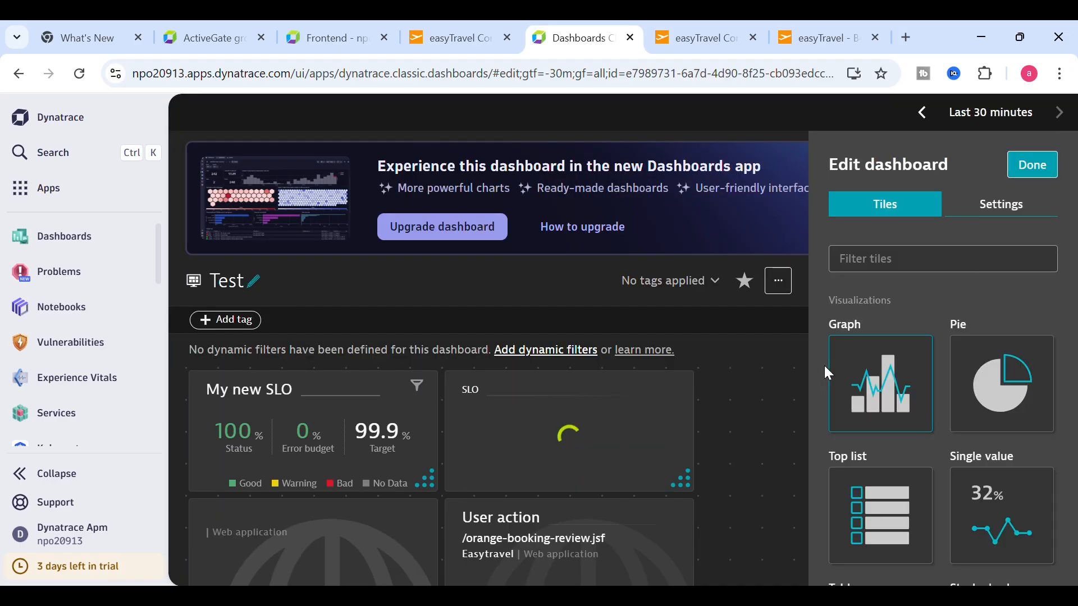
left_click(1031, 165)
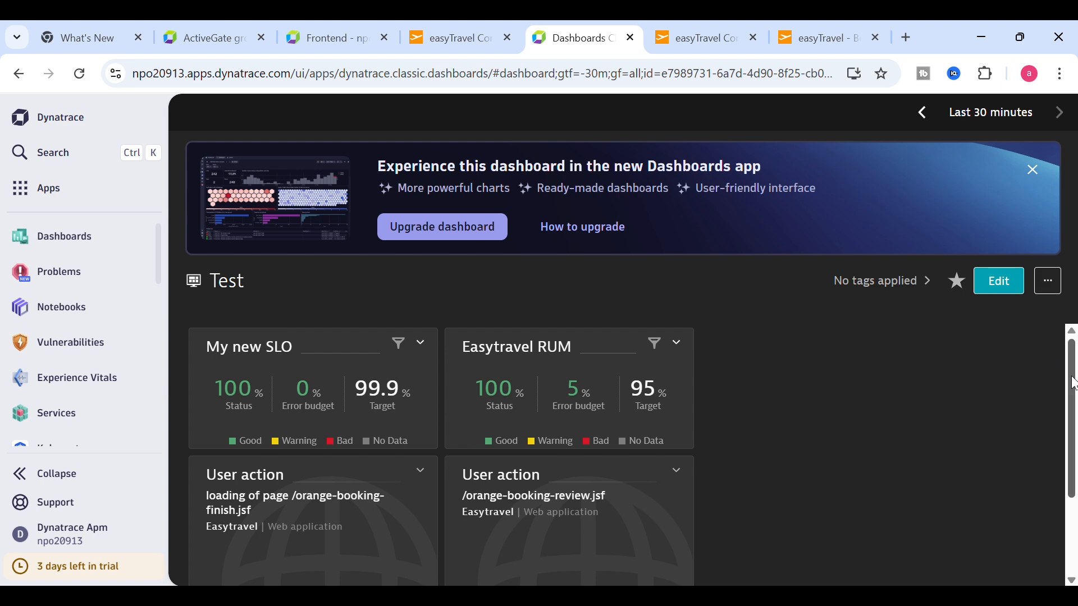
left_click_drag(1068, 374, 1076, 410)
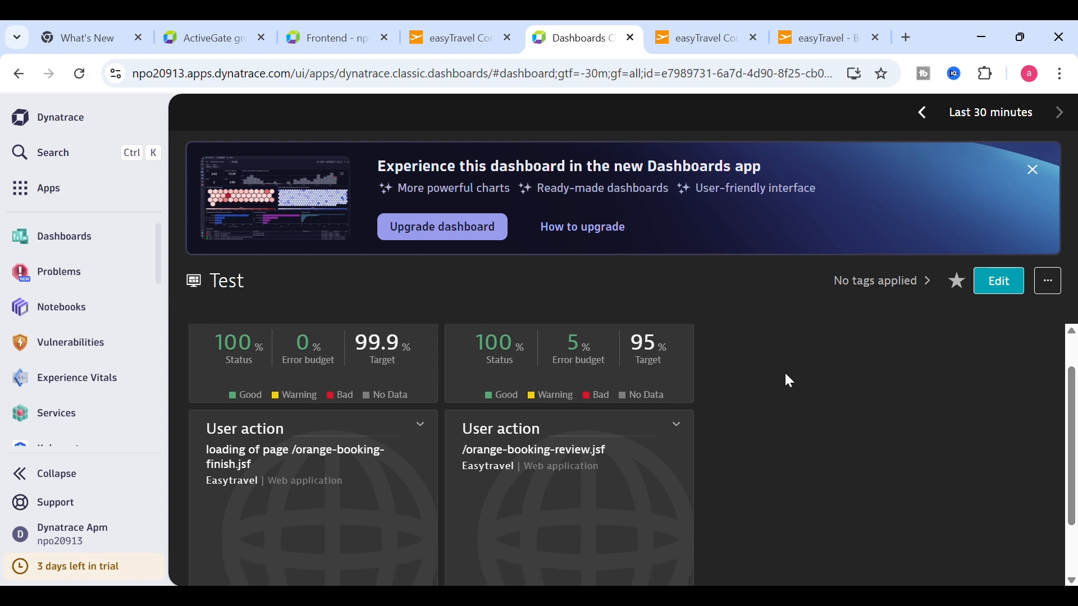
left_click(999, 284)
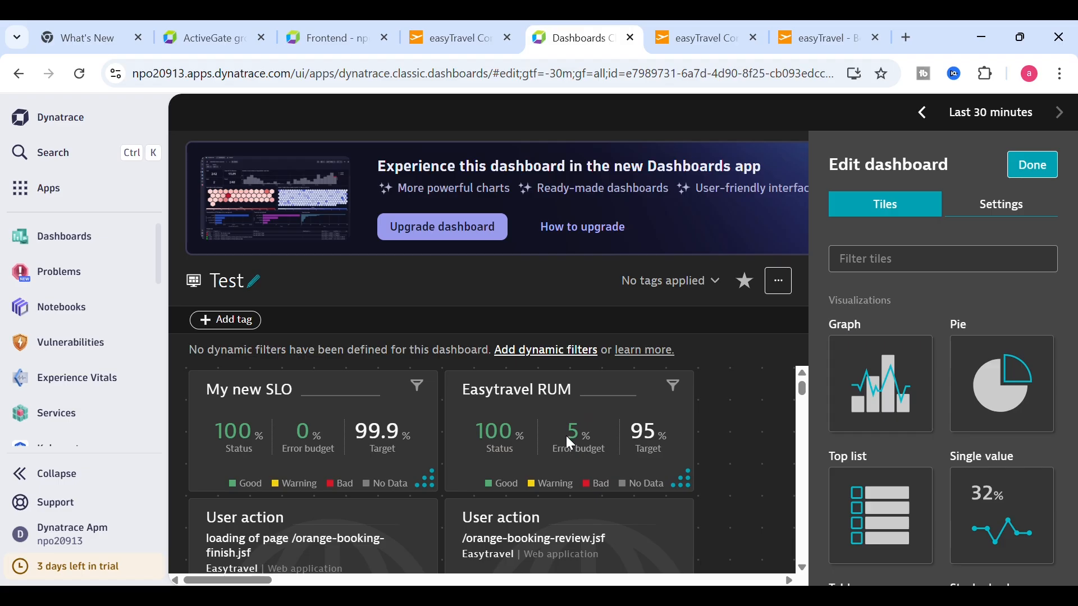
left_click_drag(566, 435, 308, 446)
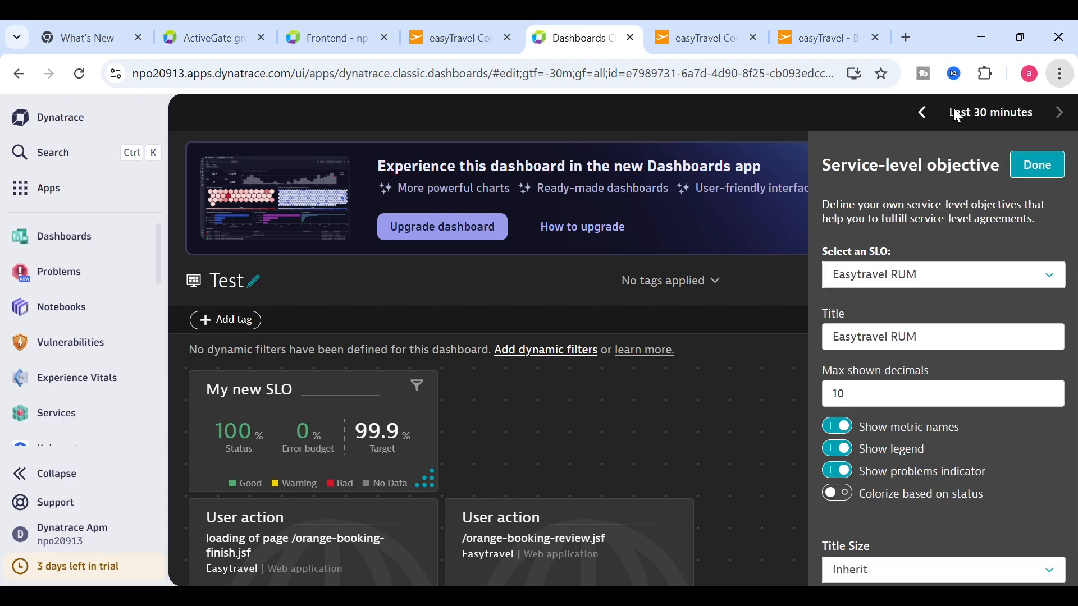
- Check the booking-finish page, then save the Test dashboard and review its user action tiles
left_click(917, 75)
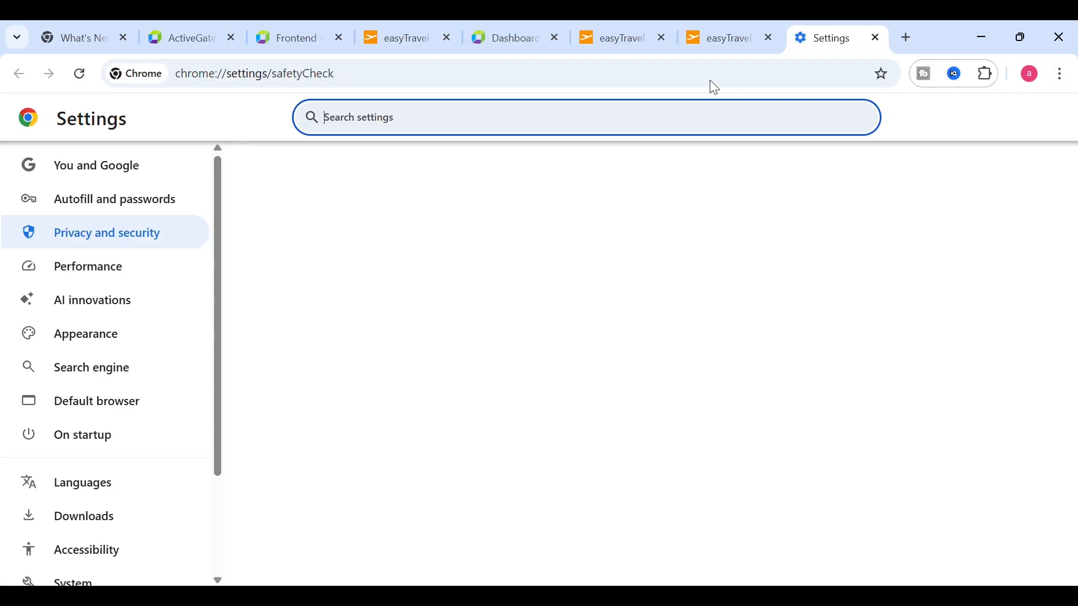
left_click(742, 36)
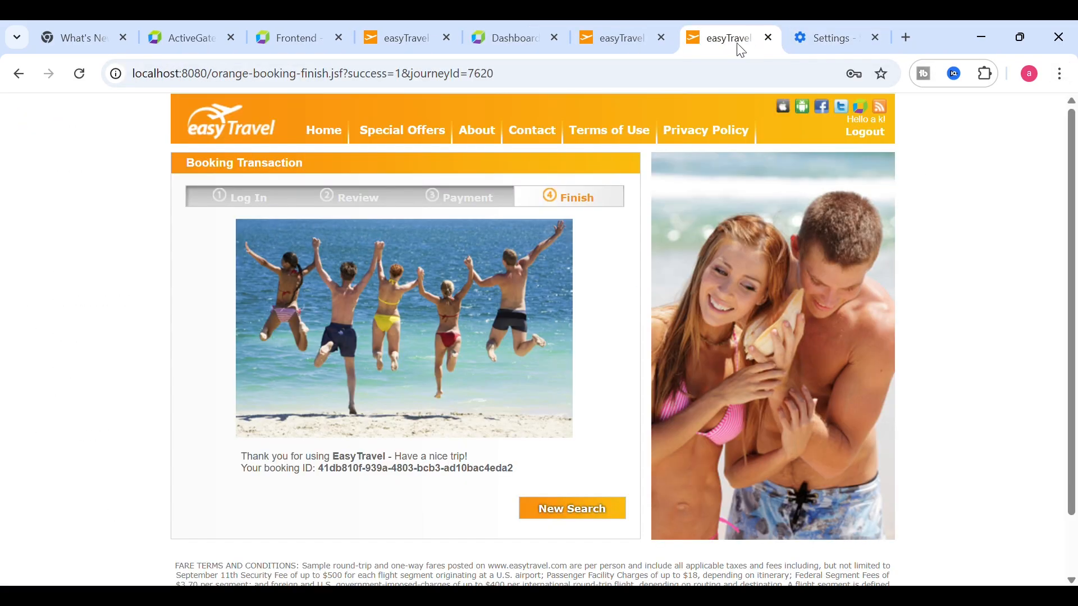
left_click(517, 42)
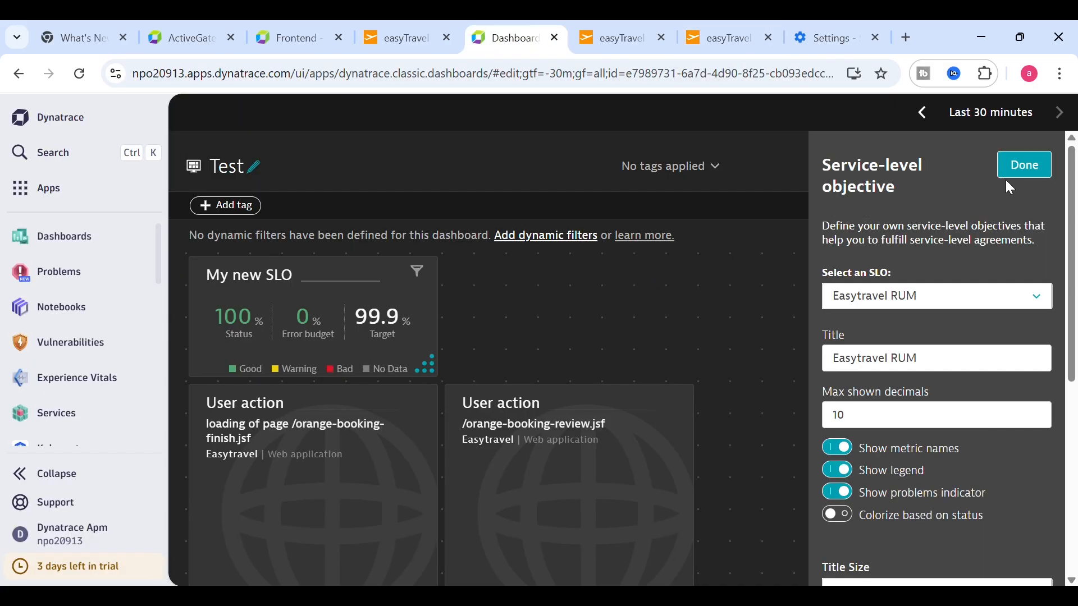
scroll(1005, 249, "down", 2)
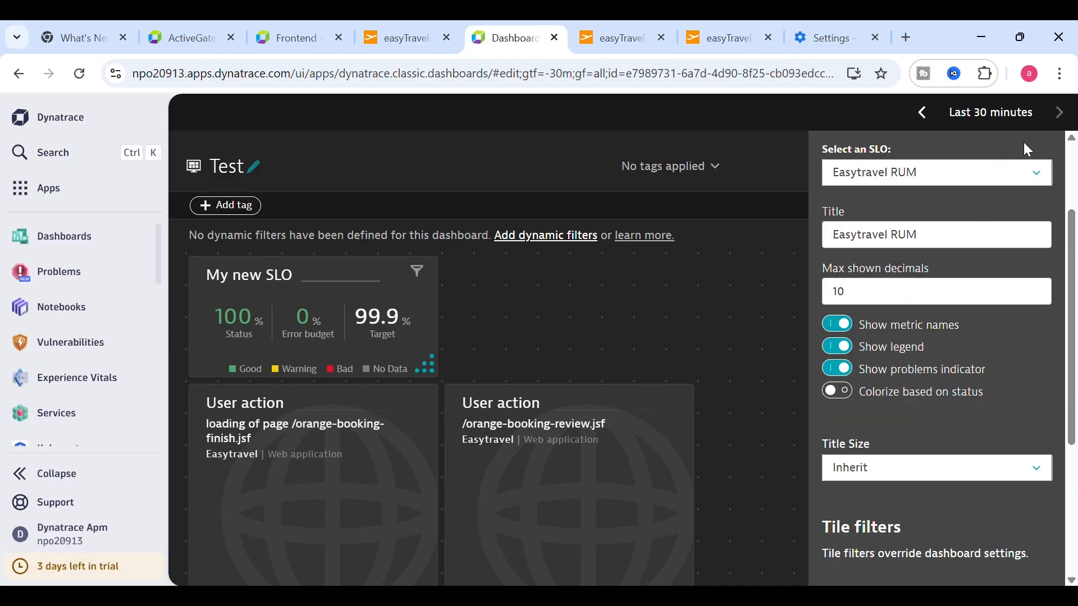
left_click_drag(1070, 240, 1076, 191)
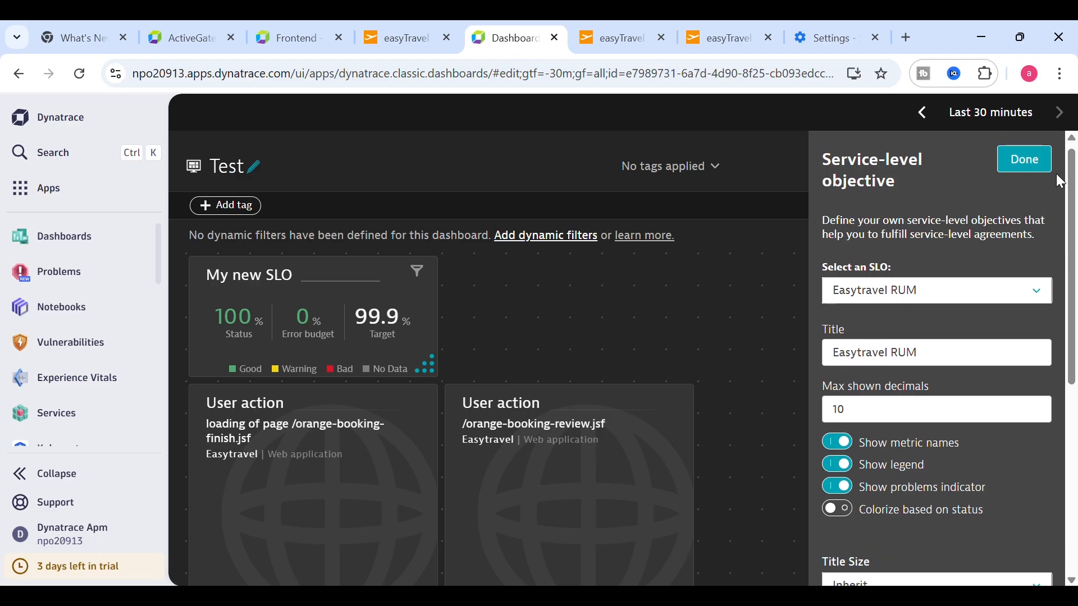
left_click(1025, 143)
left_click(1027, 164)
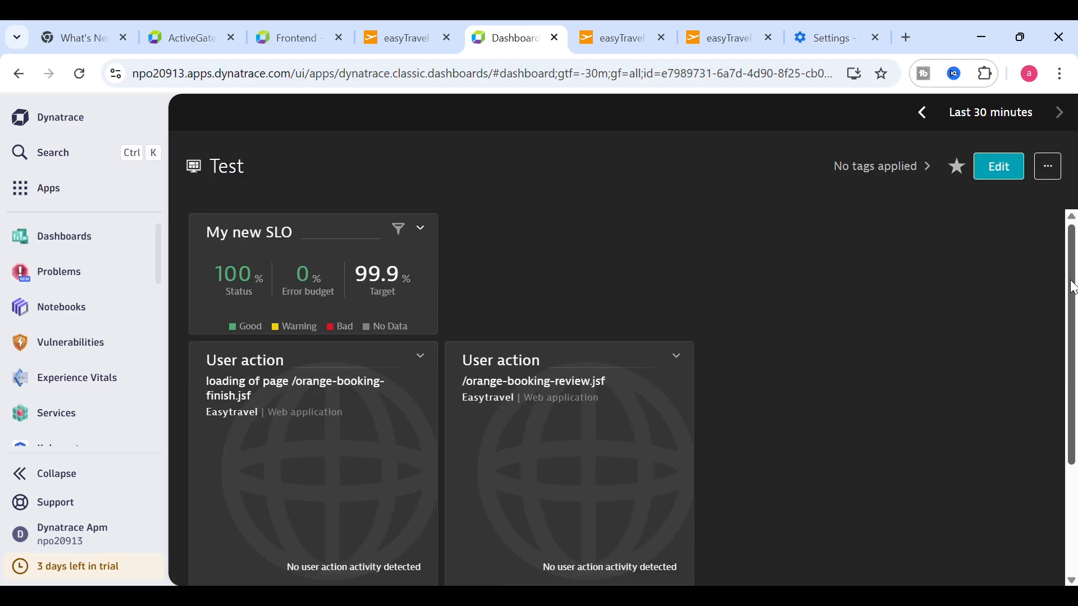
left_click_drag(1069, 280, 1067, 358)
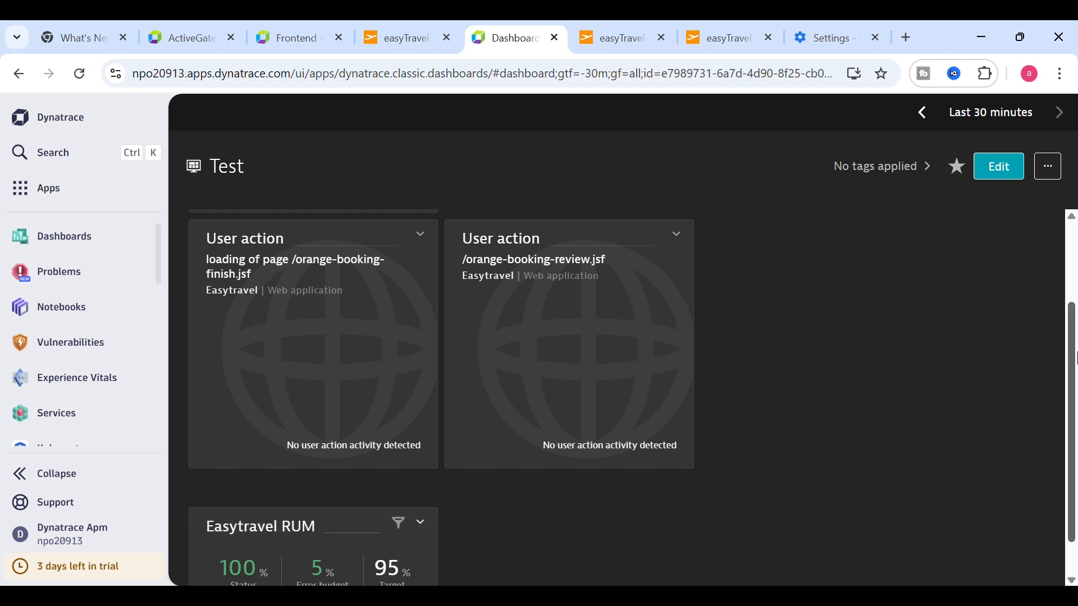
scroll(1075, 369, "down", 1)
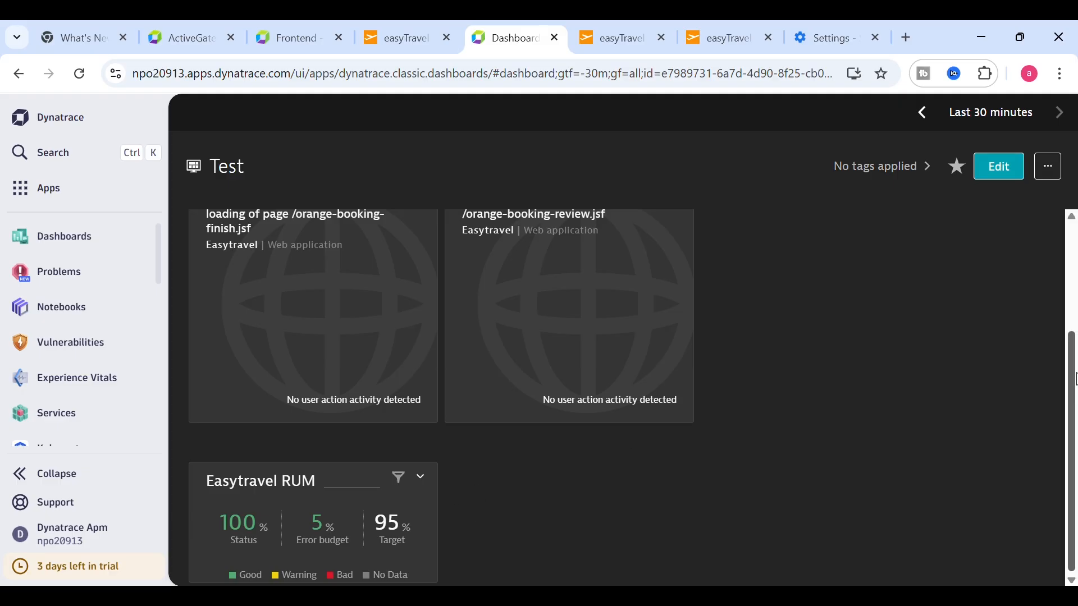
left_click_drag(1073, 394, 1070, 337)
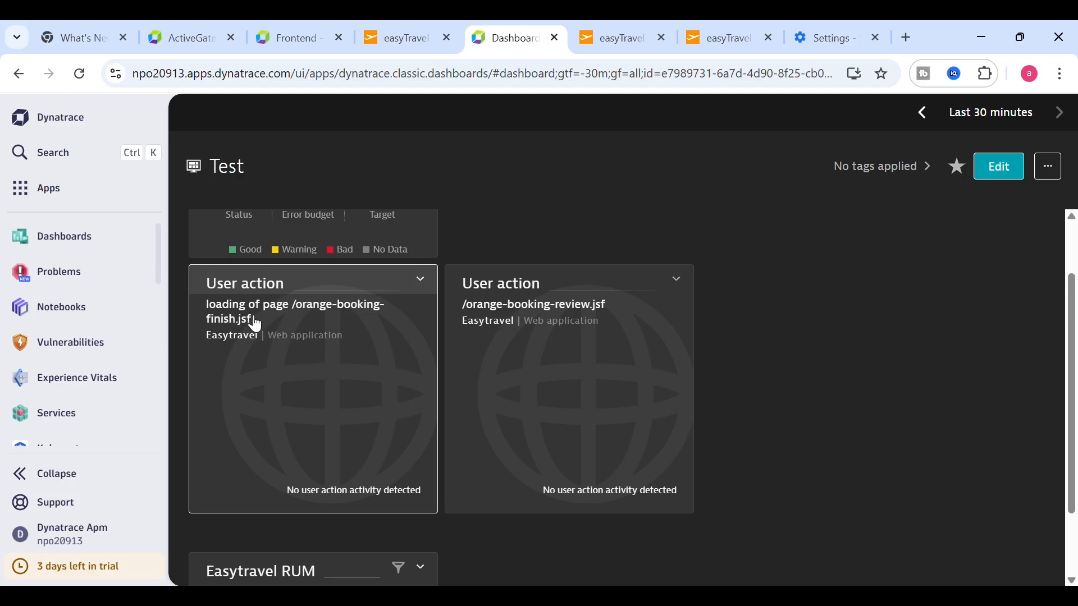
- Go from the orange-booking-finish action to Easytravel's settings and open Capturing > User actions
left_click(288, 38)
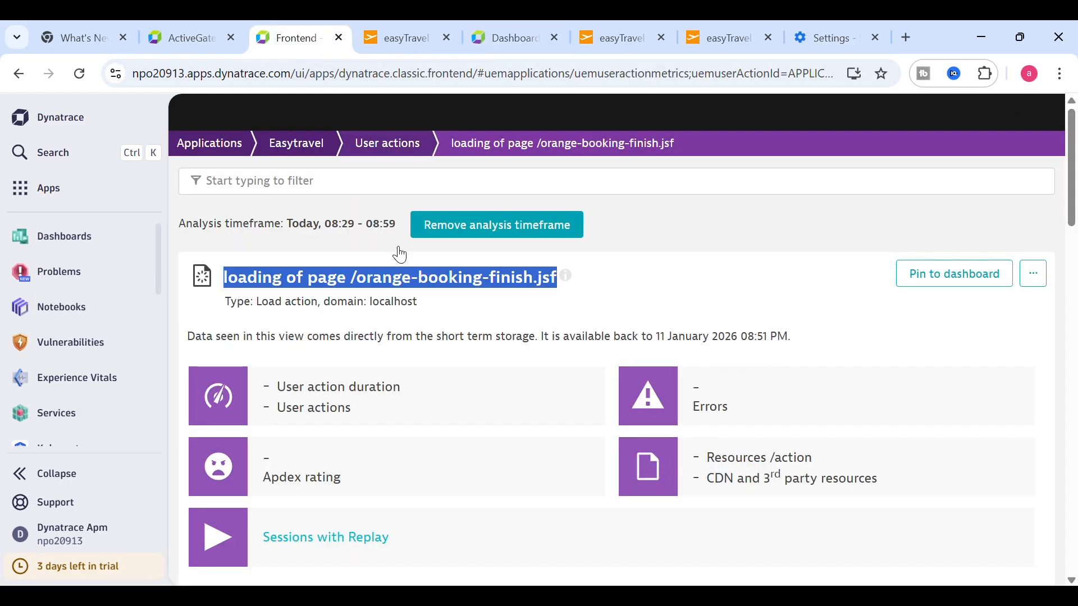
left_click(649, 273)
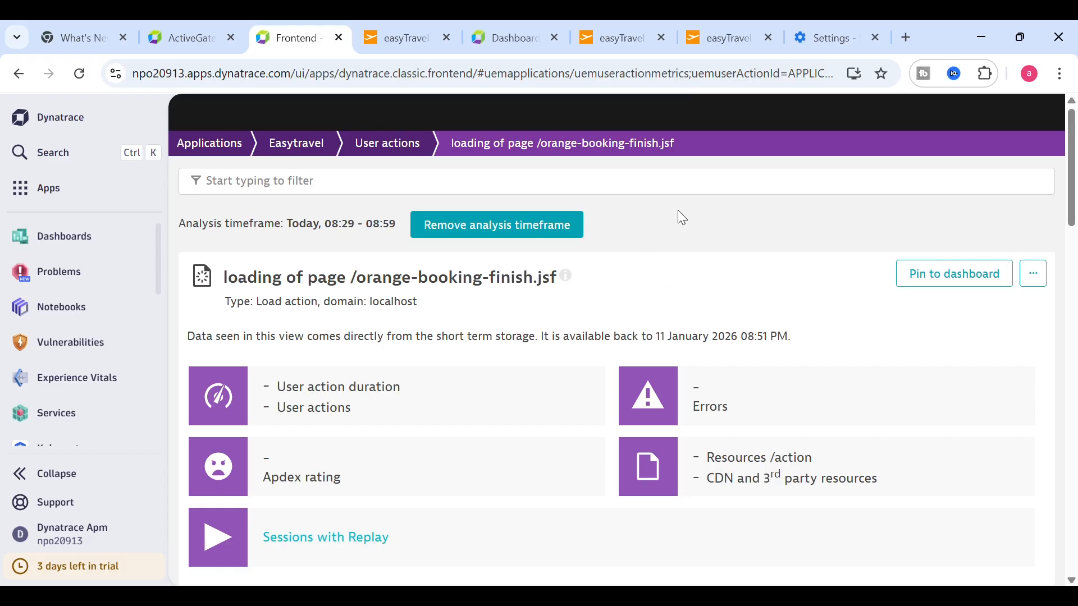
left_click(297, 145)
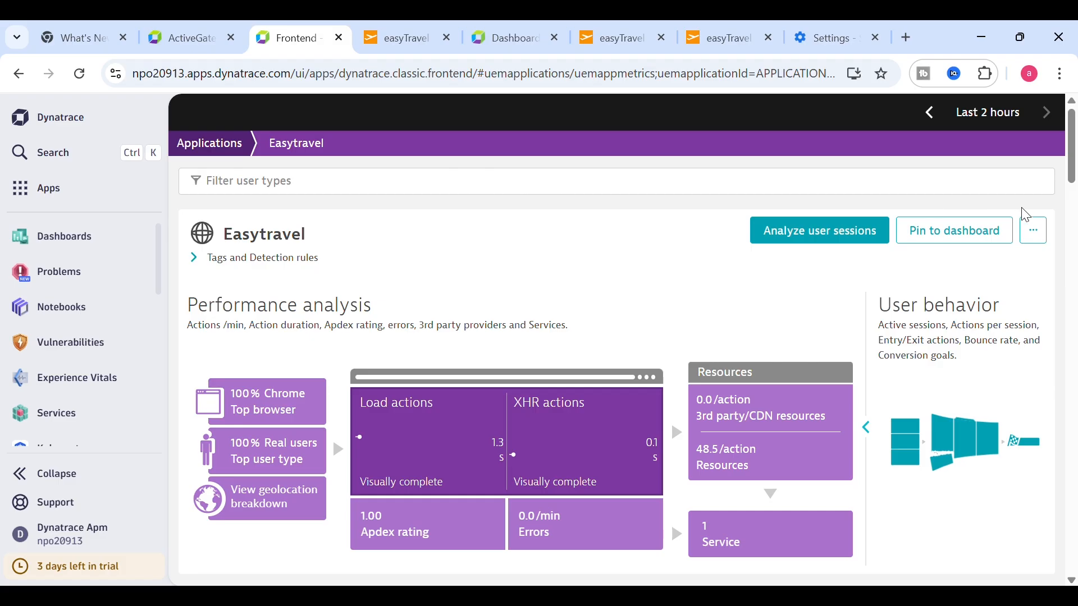
left_click(1044, 242)
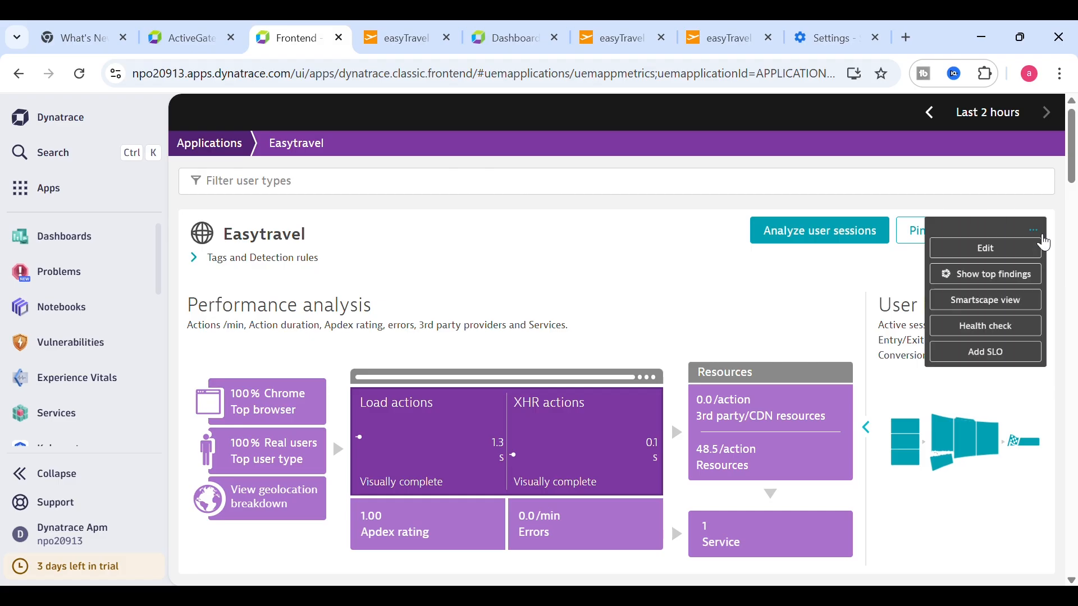
left_click(976, 271)
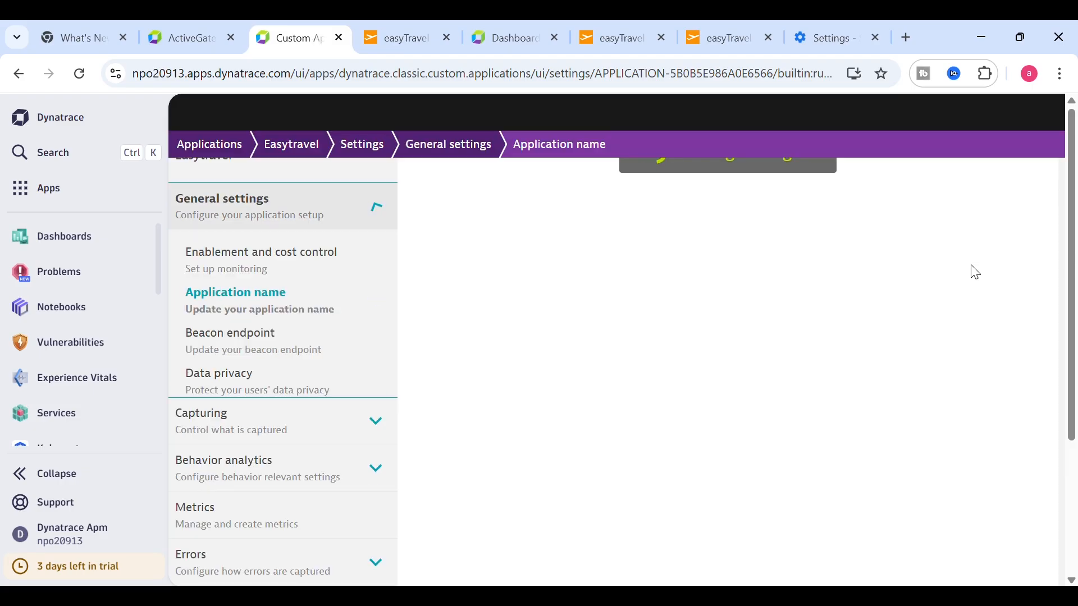
left_click_drag(1076, 233, 1063, 413)
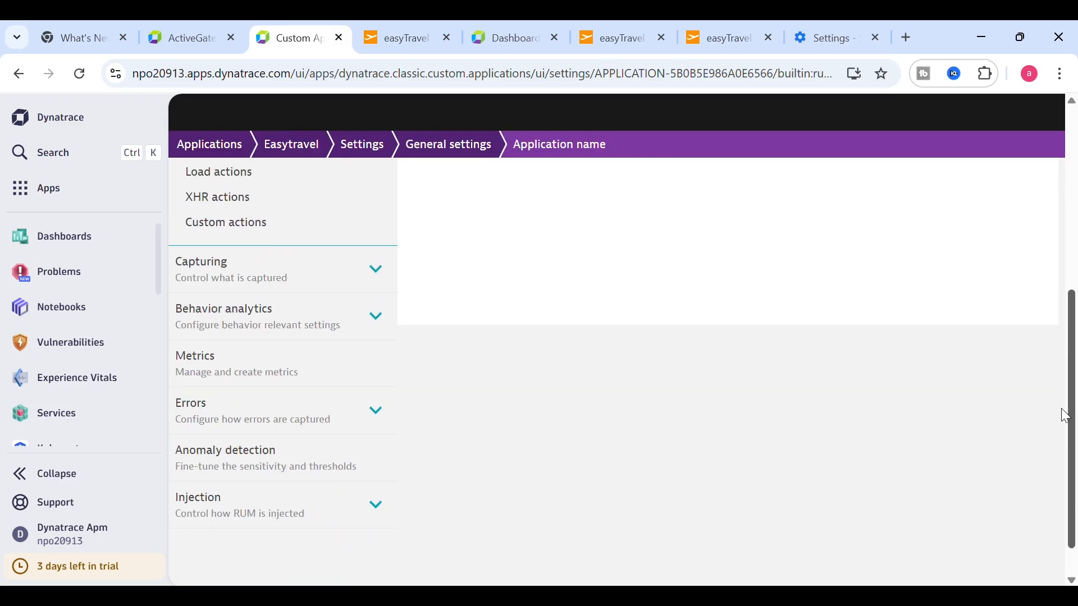
left_click(341, 284)
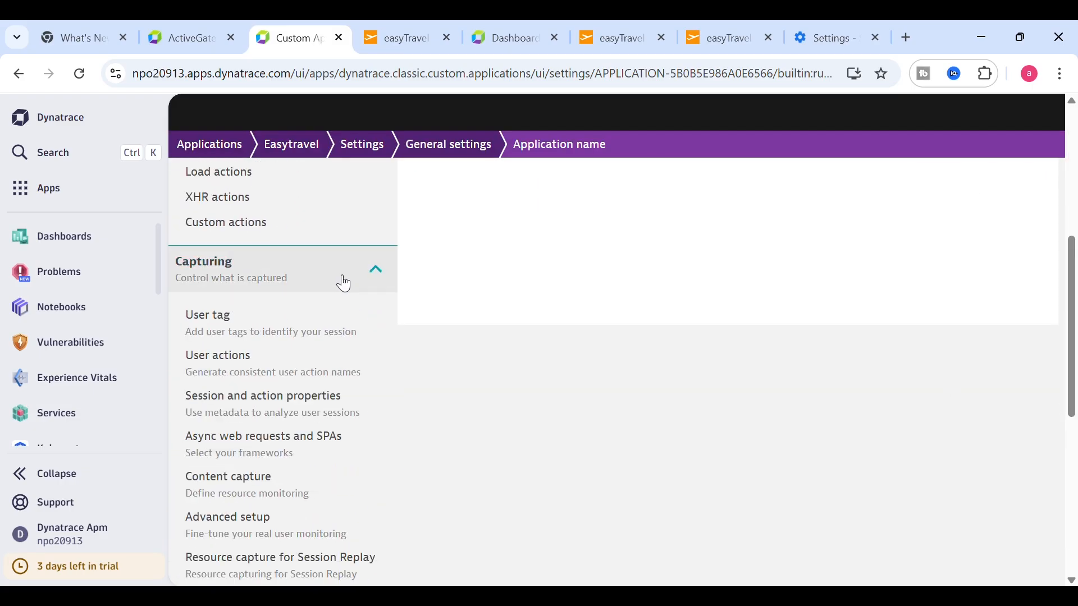
left_click(238, 358)
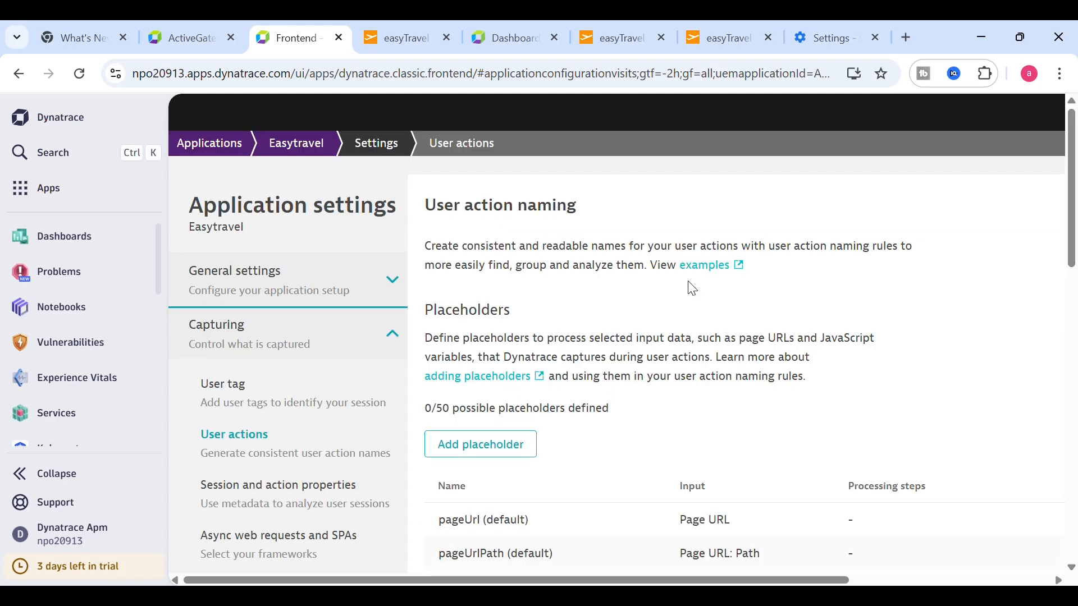
- Compare the default load-action and XHR naming rules, then return to Easytravel's overview
left_click_drag(1074, 209, 1055, 464)
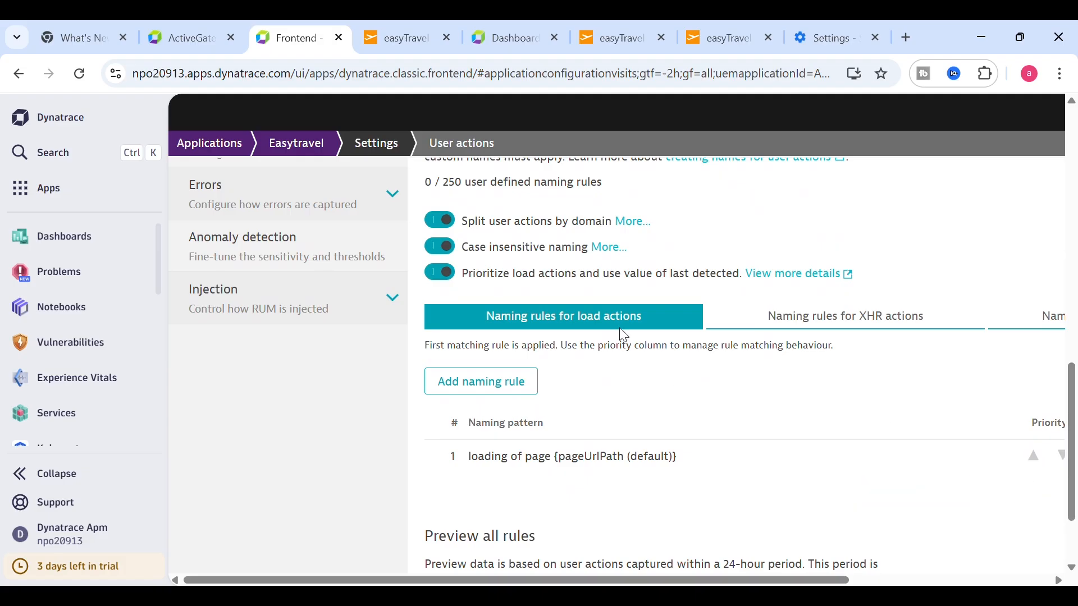
left_click(857, 323)
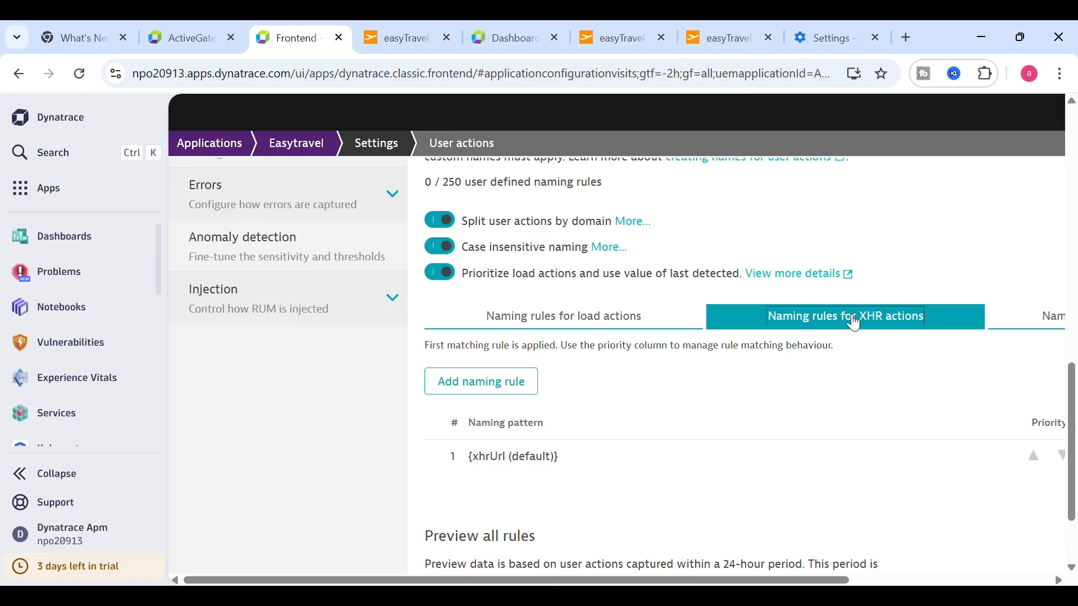
left_click(607, 326)
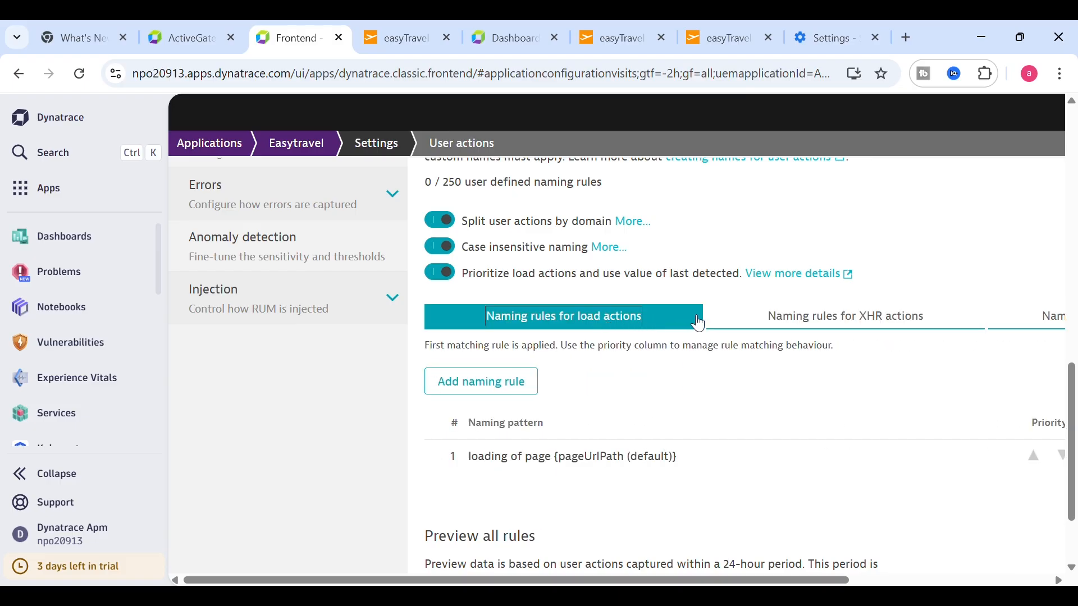
left_click(296, 144)
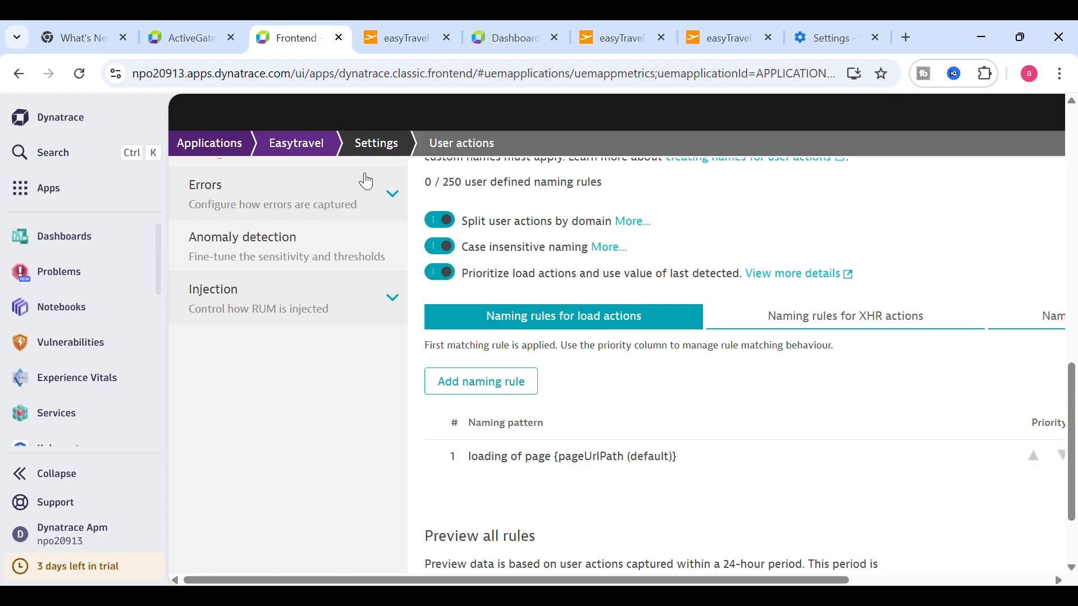
- Open View full details under Easytravel's Top user actions
scroll(1058, 251, "down", 10)
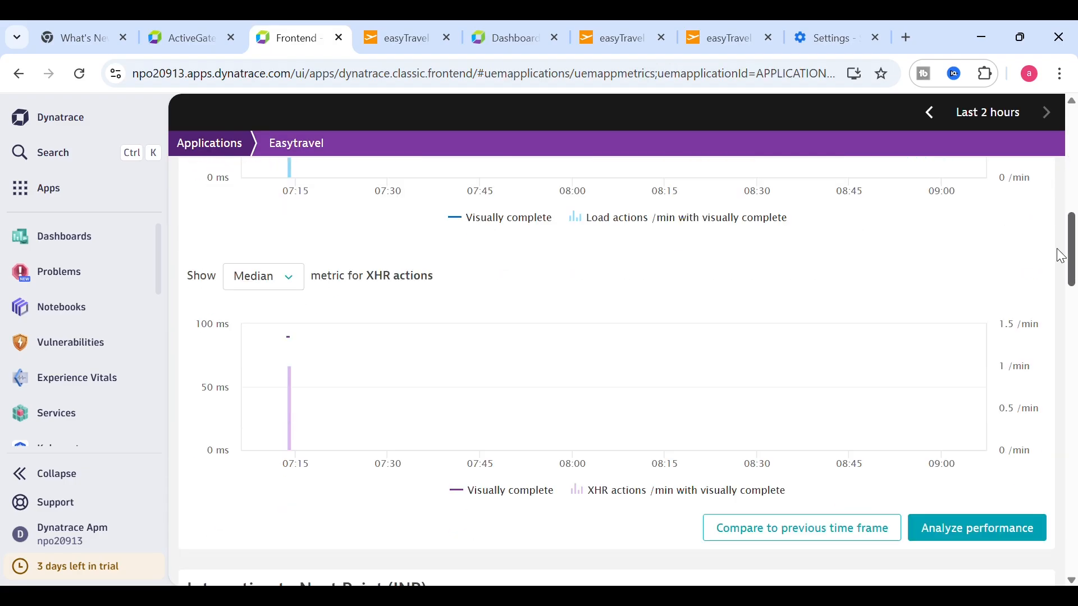
left_click_drag(1057, 250, 1073, 522)
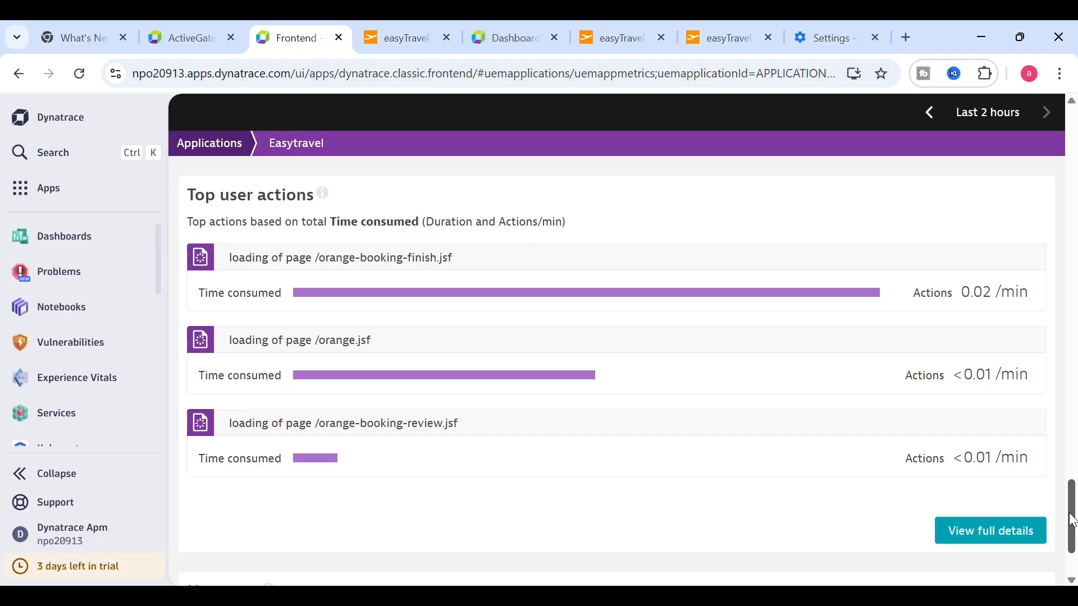
scroll(1072, 521, "down", 2)
scroll(1072, 505, "up", 3)
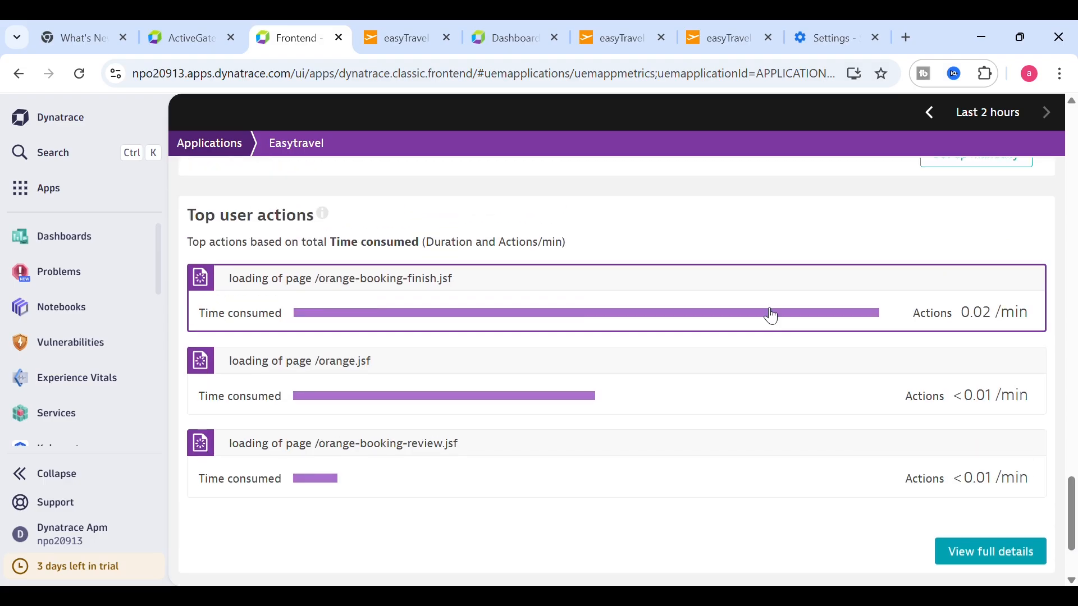
left_click_drag(1071, 505, 1021, 524)
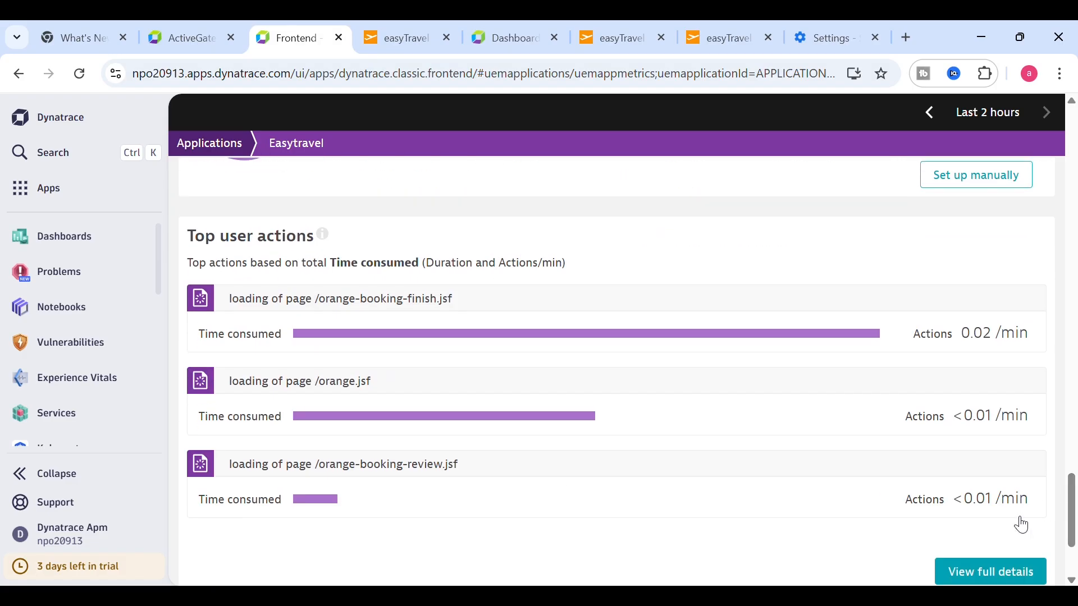
left_click(983, 574)
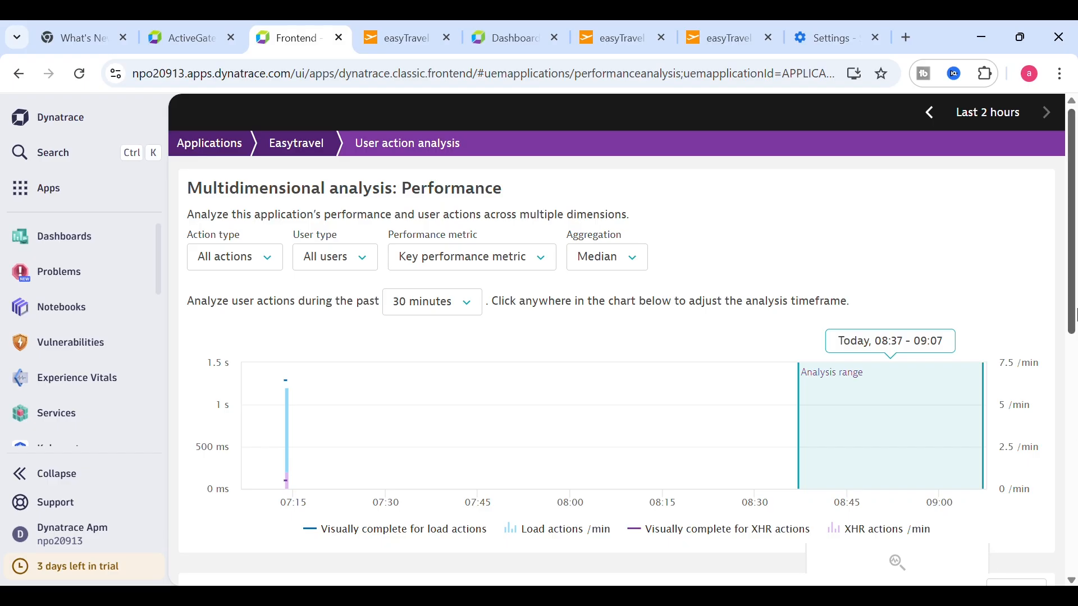
- Switch the user action analysis to the past 1 hour, focus near 07:14, and check Top 100 actions
left_click_drag(1075, 314, 1075, 406)
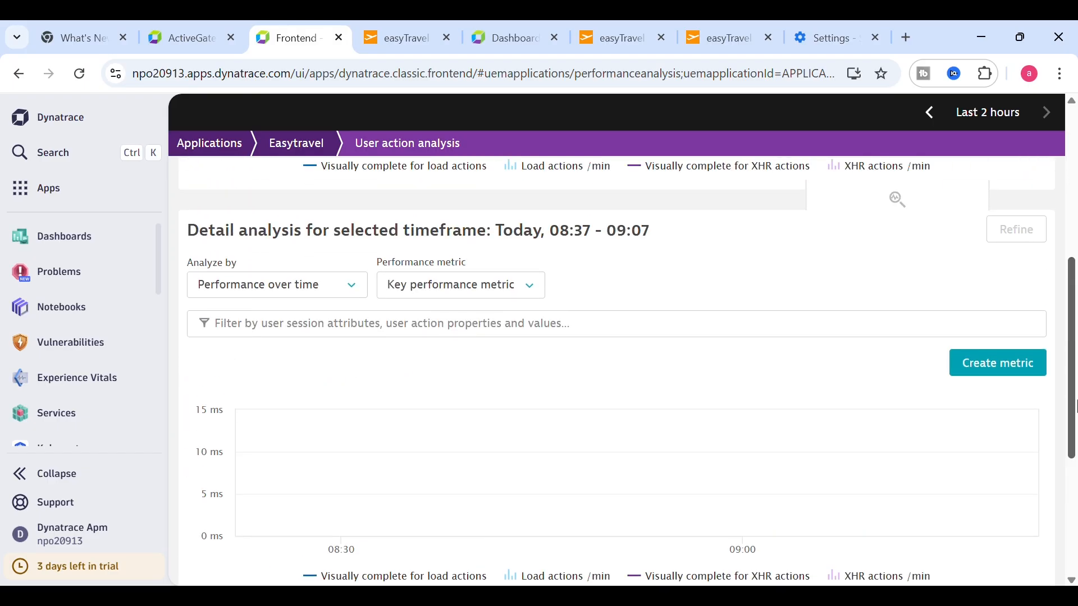
scroll(633, 234, "up", 5)
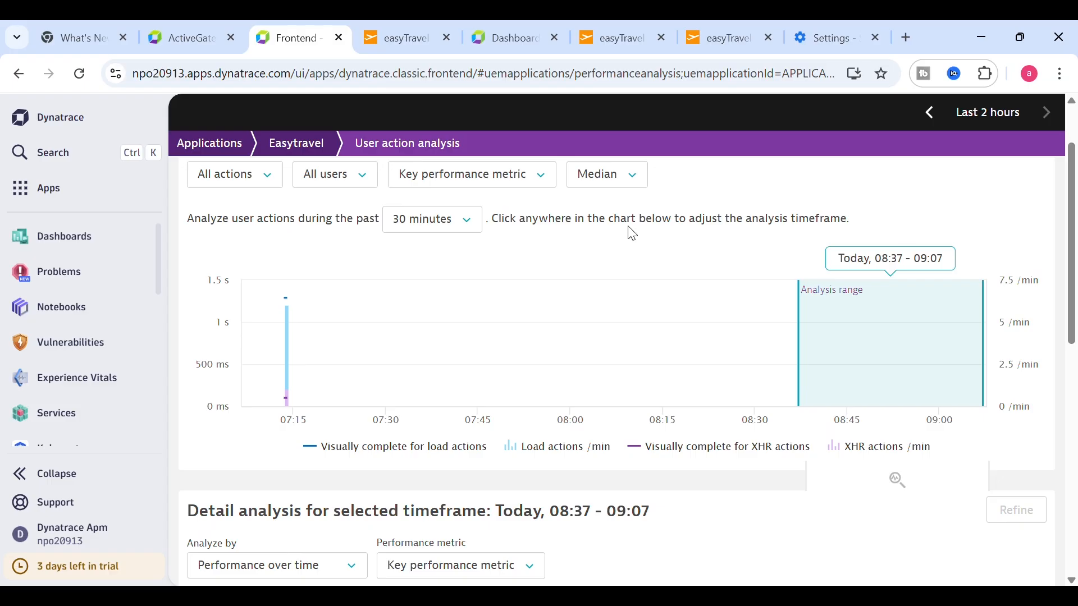
left_click(446, 225)
left_click(416, 316)
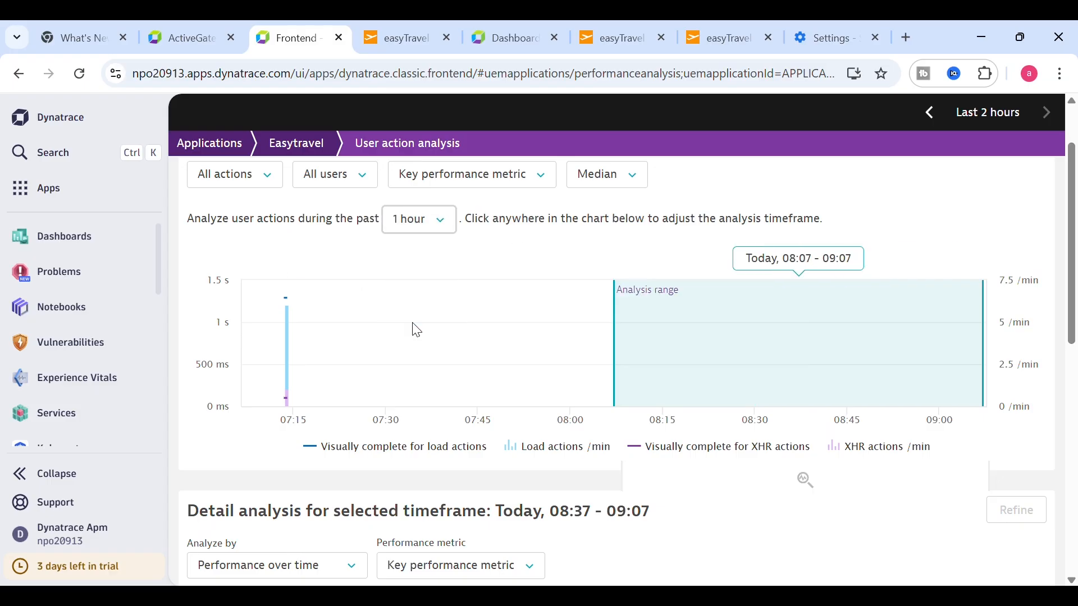
left_click(298, 332)
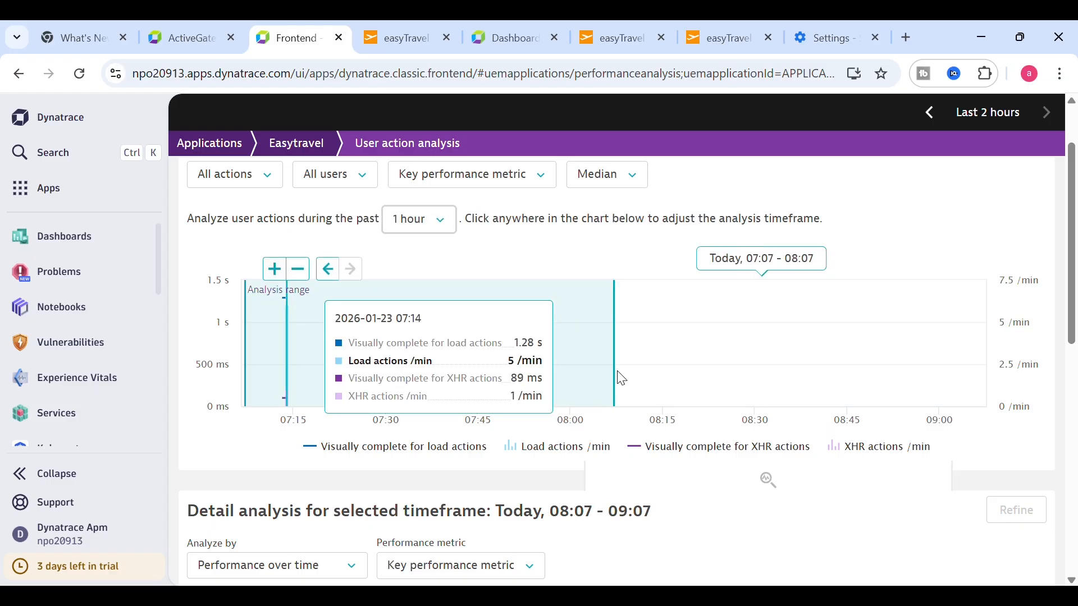
left_click_drag(1072, 247, 1077, 544)
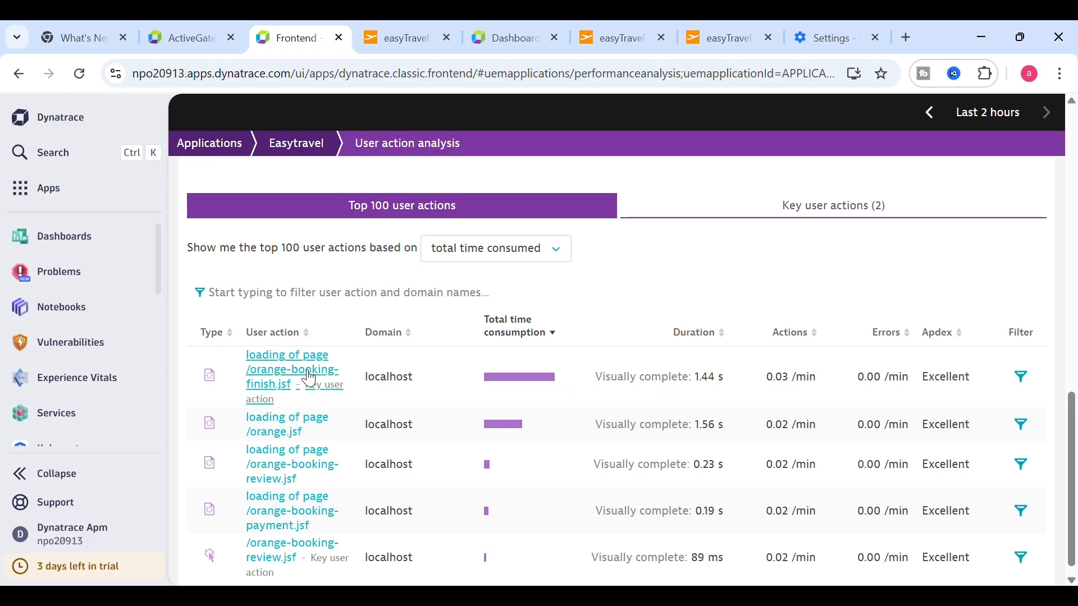
scroll(1075, 130, "up", 15)
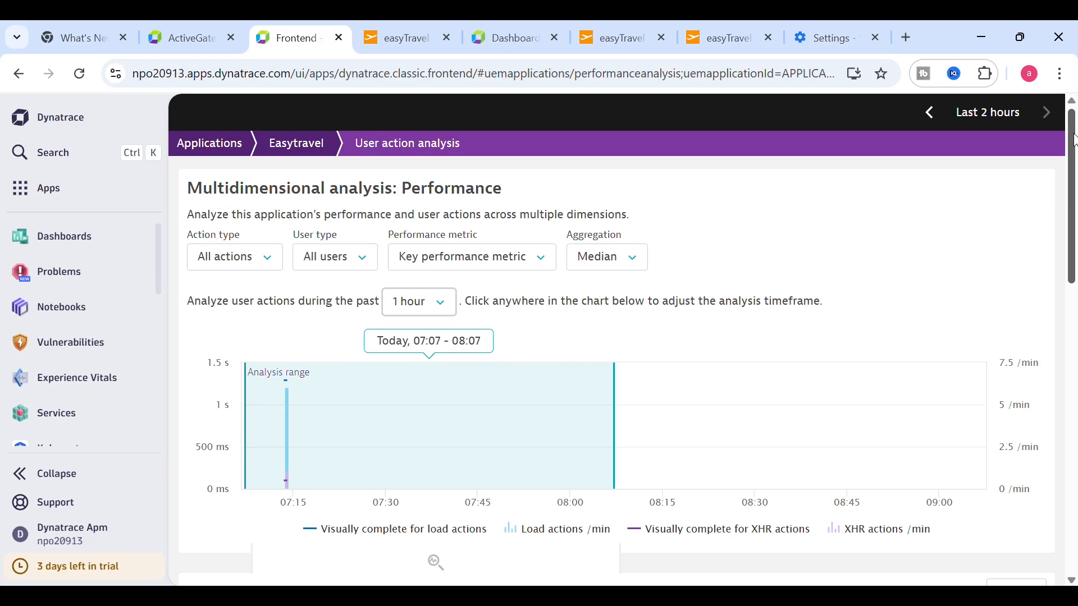
- Reopen Easytravel's Capturing > User actions settings and scroll to the load-action naming rules
left_click(314, 147)
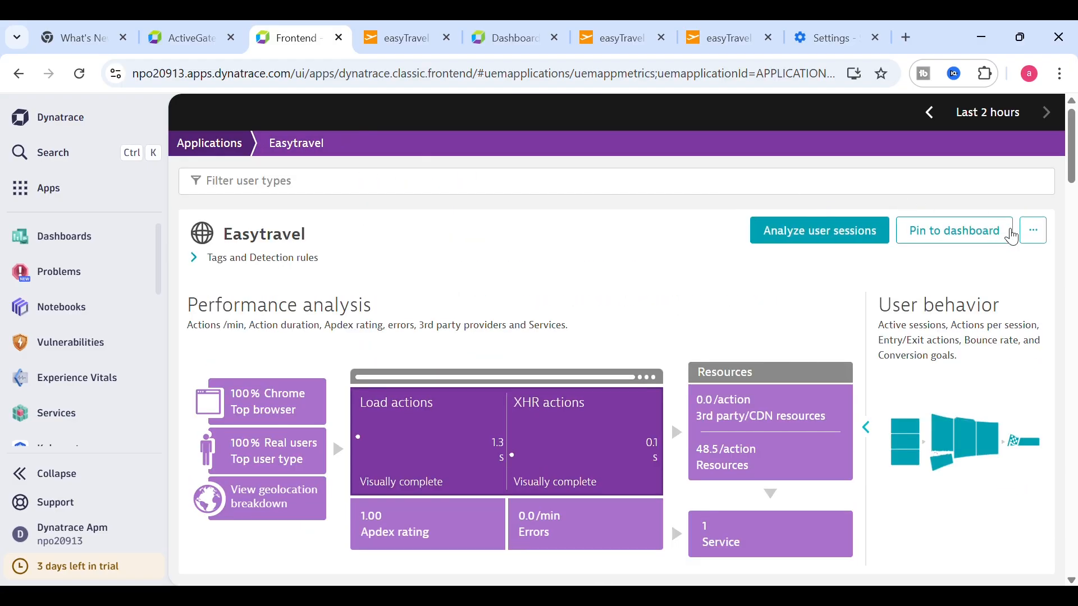
left_click(1032, 230)
left_click(997, 264)
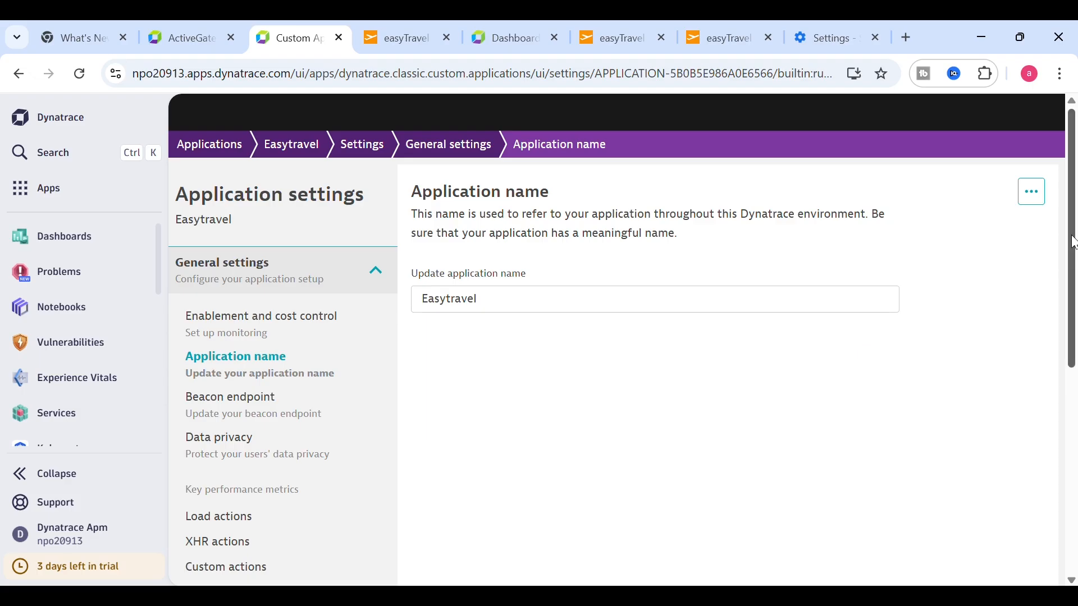
left_click_drag(1073, 240, 1073, 343)
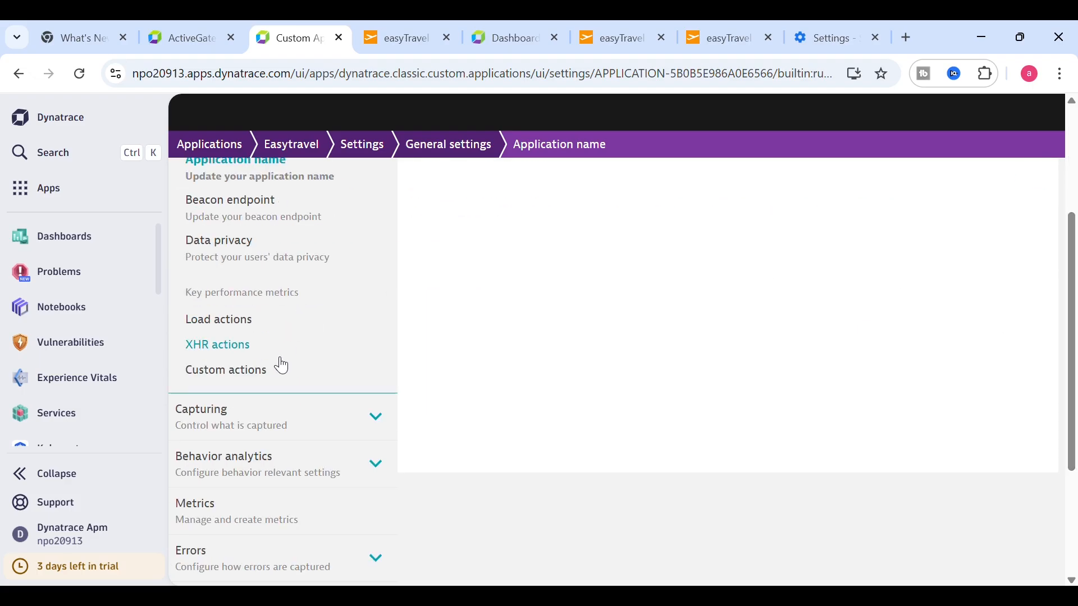
left_click(246, 436)
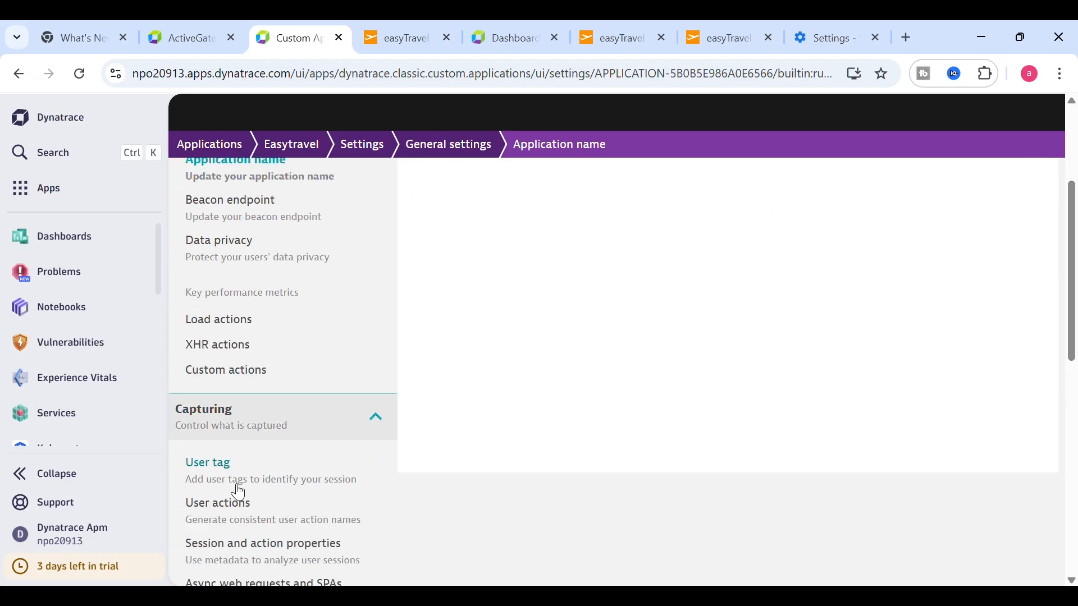
left_click(233, 507)
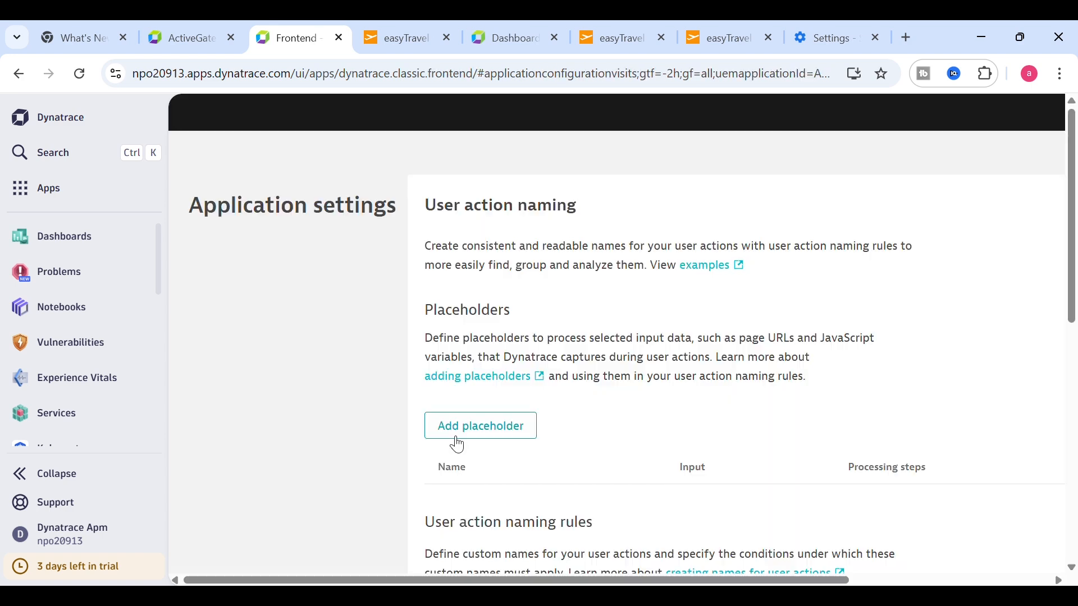
left_click_drag(1073, 269, 1069, 496)
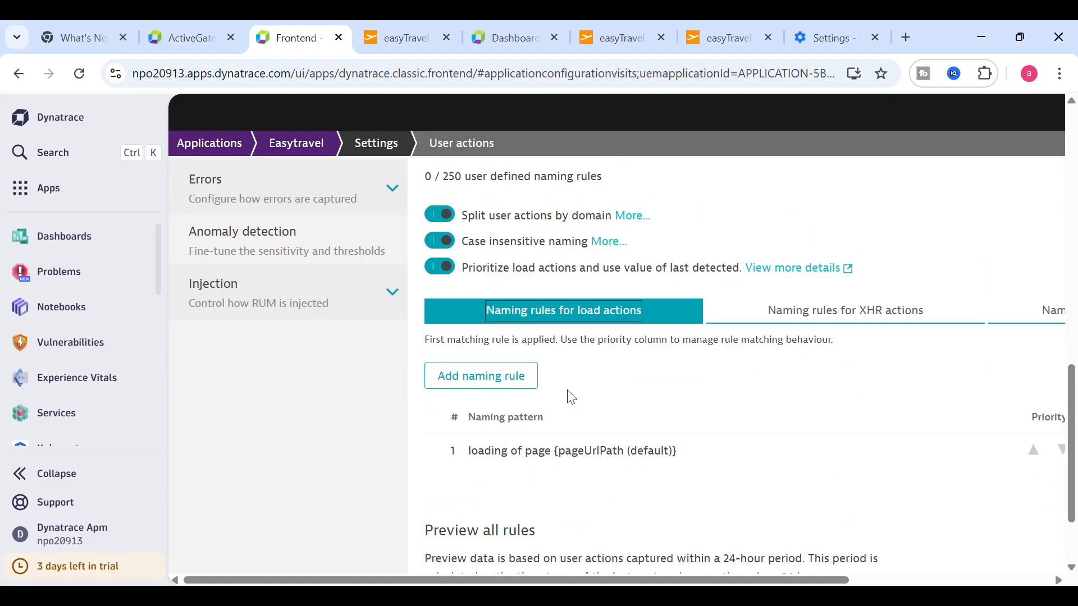
- Start a new load-action naming rule with pattern 'loading of page /orange-booking-finish.jsf'
left_click(493, 376)
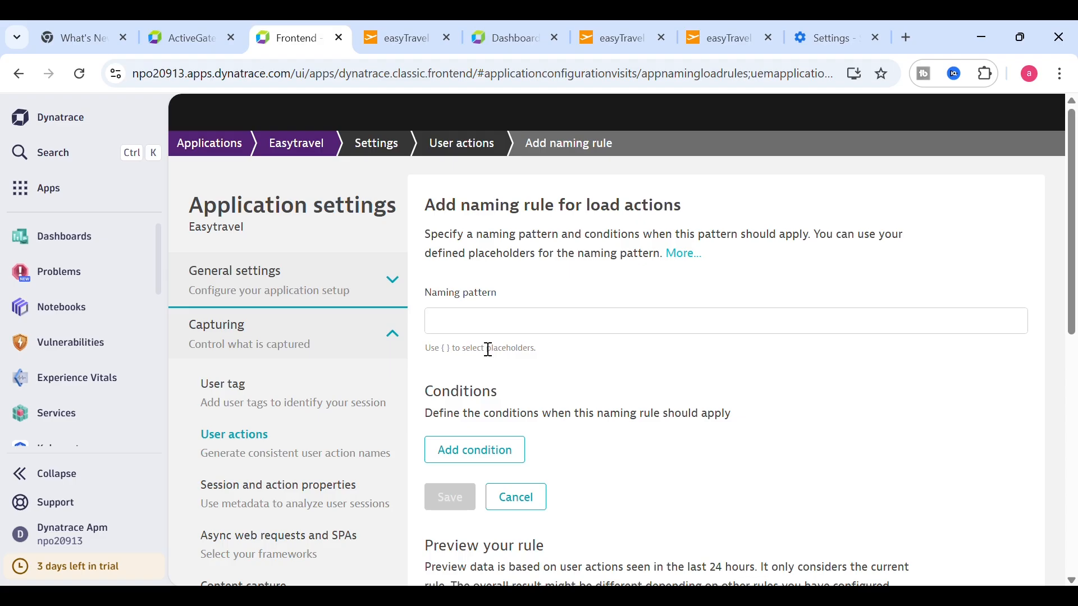
left_click(466, 326)
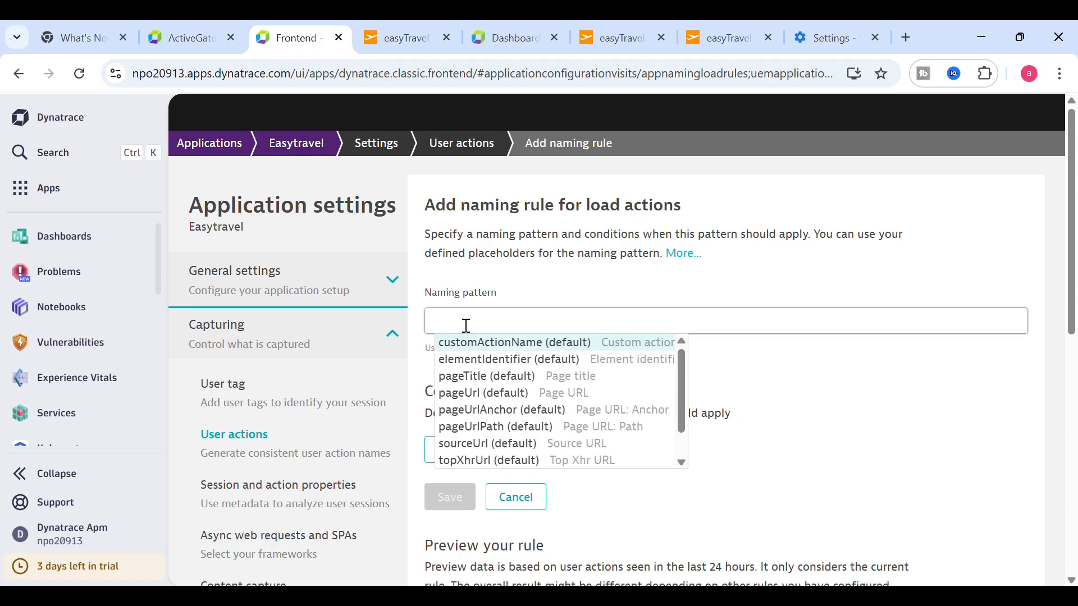
type("loading of page /orange-booking-finish.jsf")
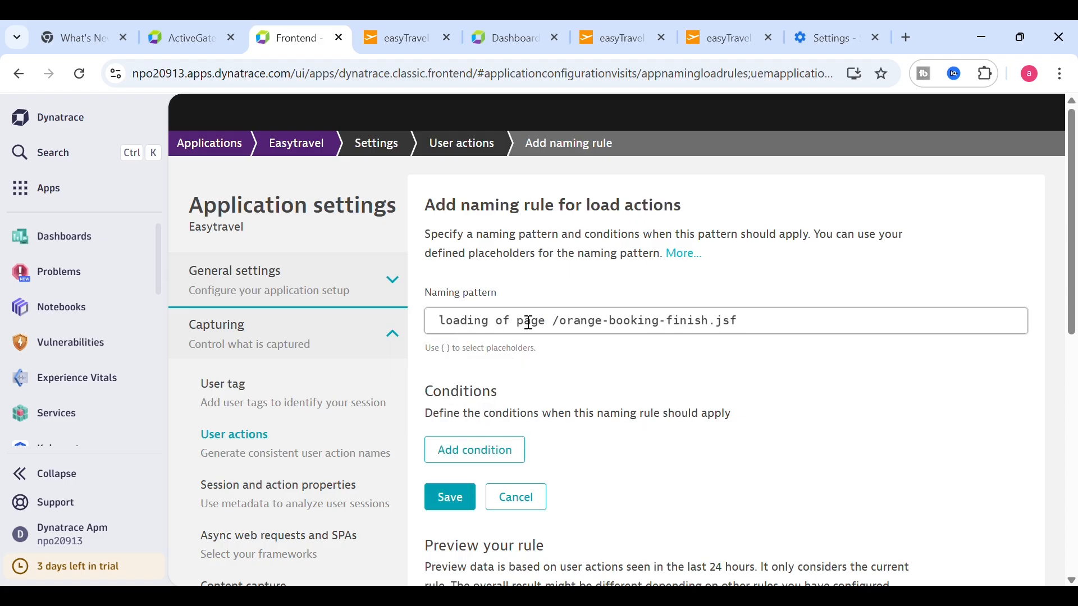
- Add a condition so the rule applies only when pageUrl contains 'finish', and check the preview
left_click(489, 451)
left_click_drag(1075, 215, 1075, 446)
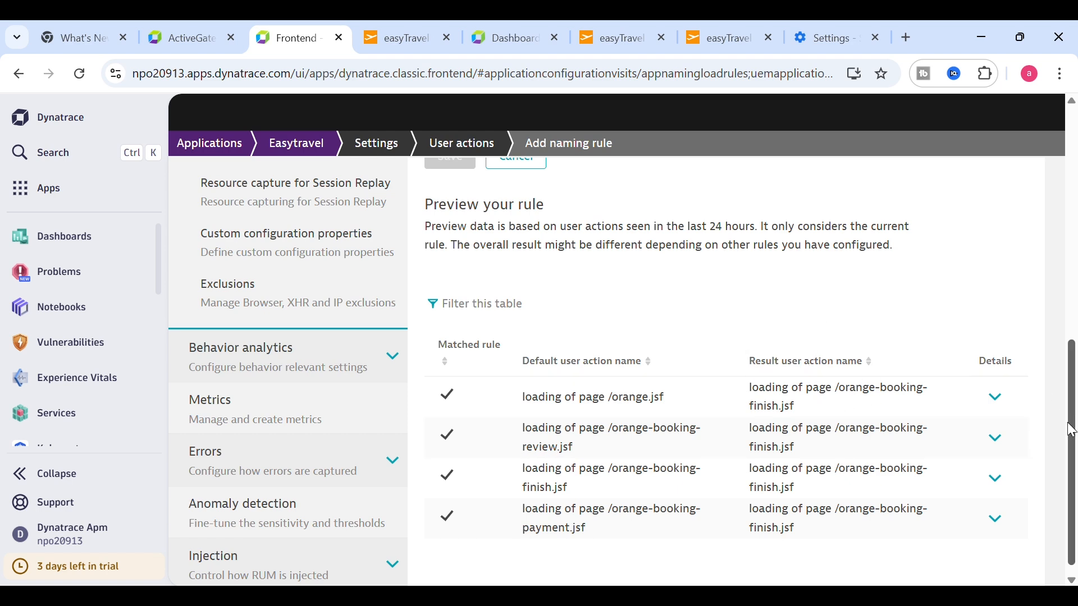
left_click_drag(1073, 437, 1073, 244)
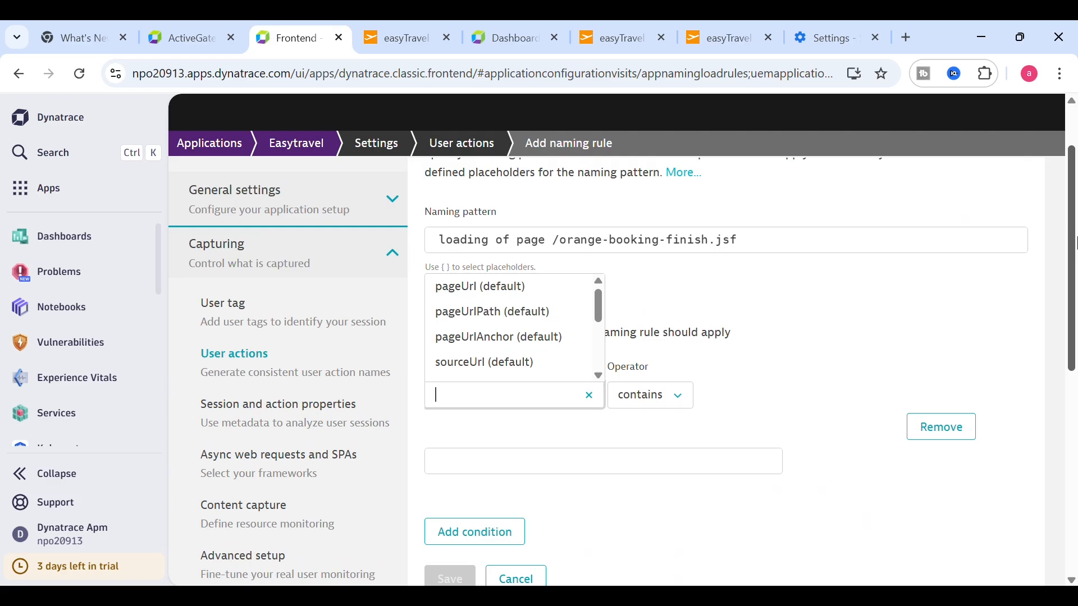
left_click(522, 288)
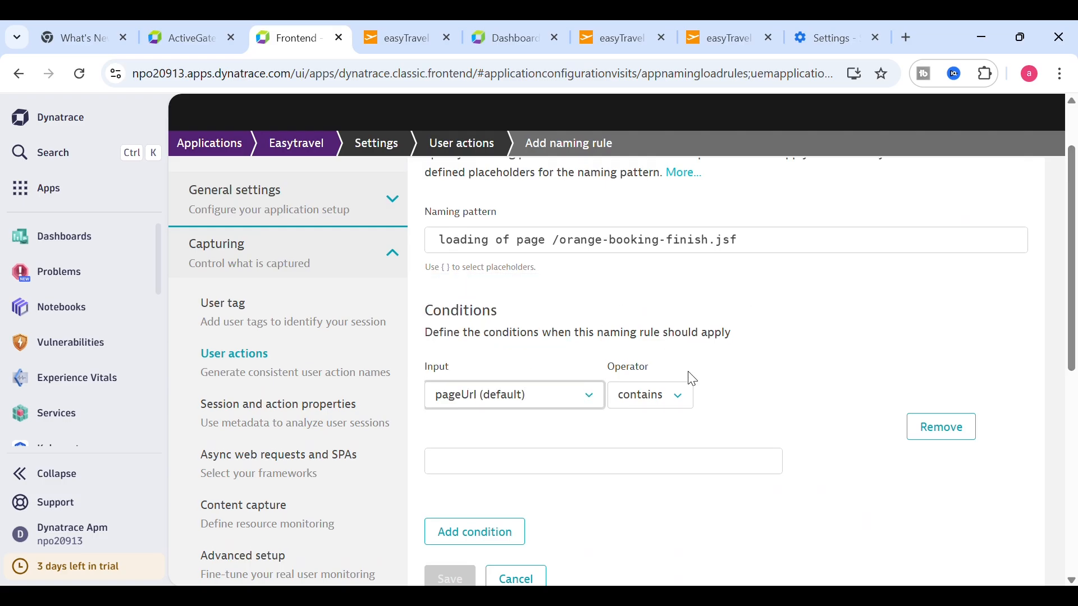
left_click(490, 472)
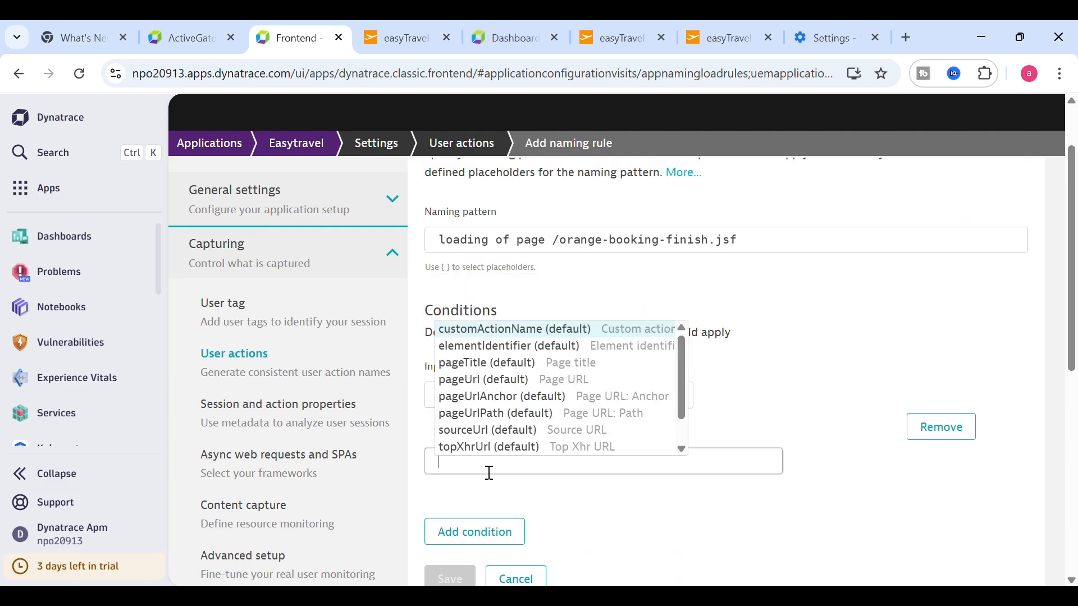
type("finish")
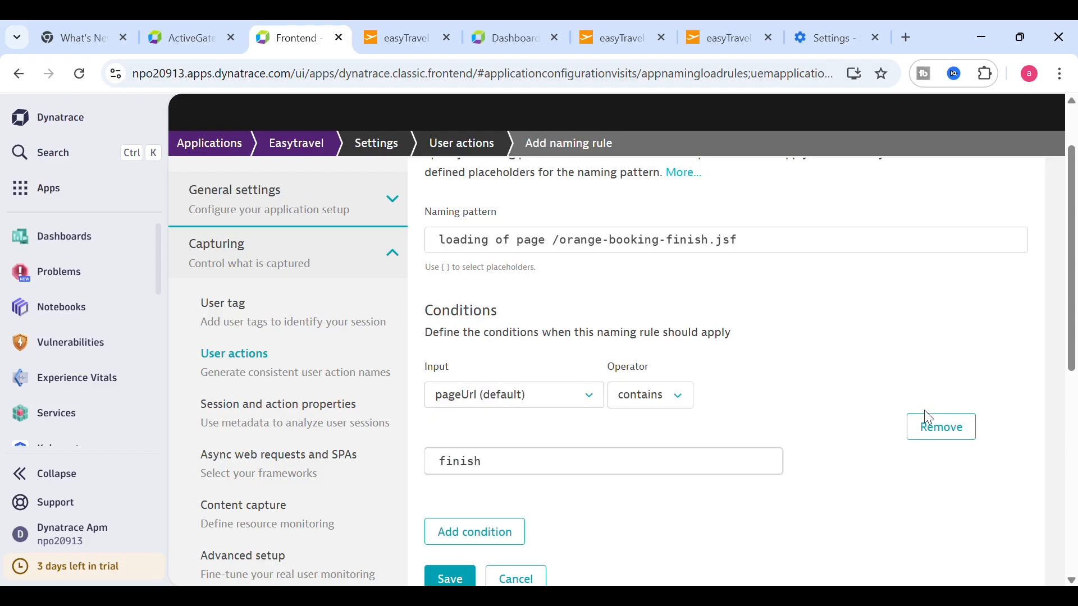
left_click_drag(1073, 310, 1074, 476)
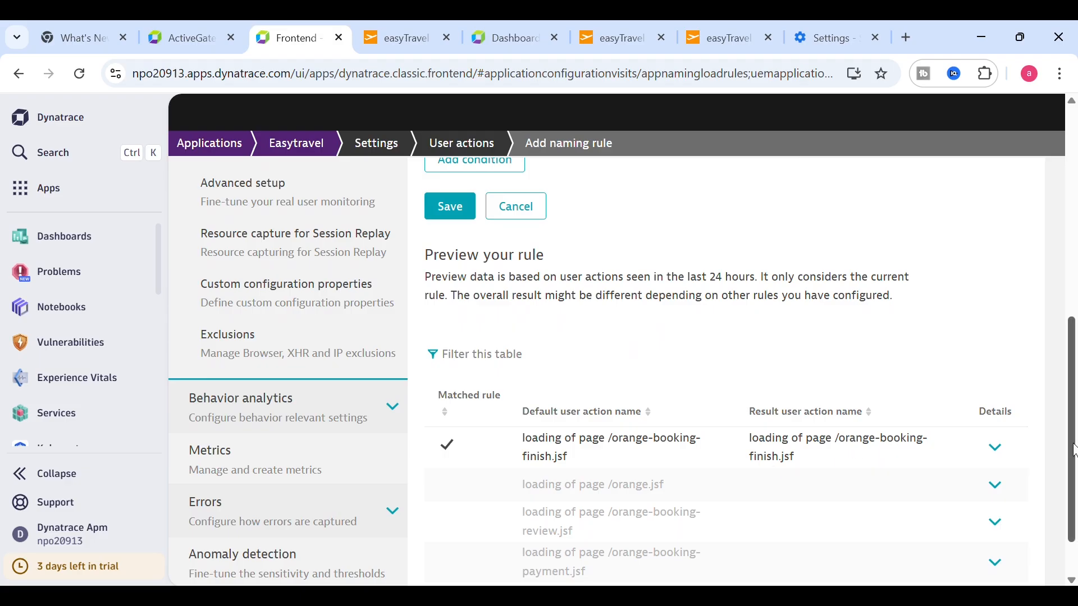
left_click_drag(1073, 445, 1073, 477)
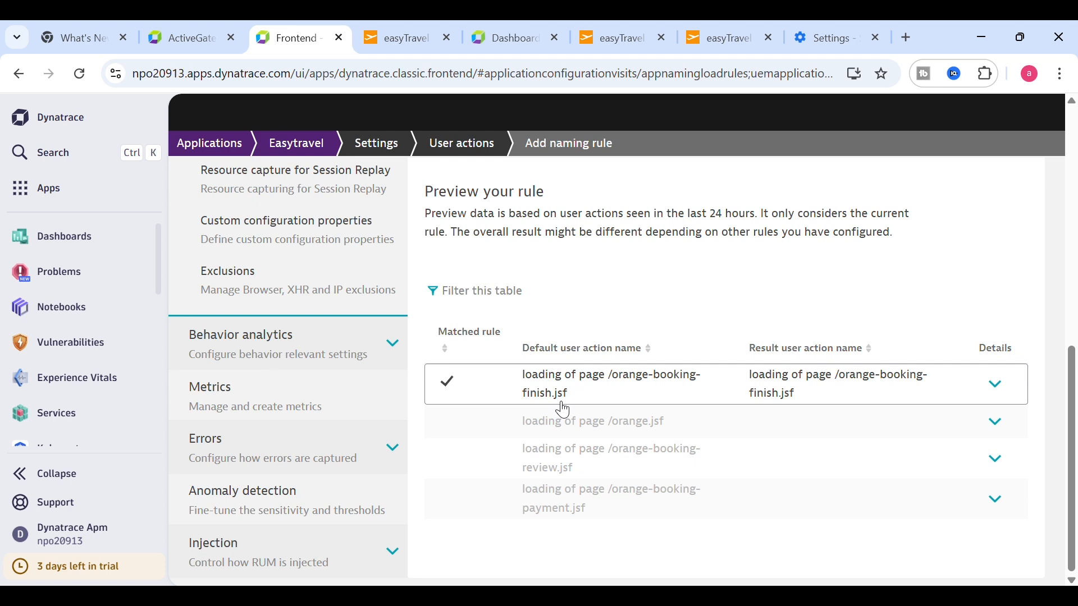
scroll(1073, 449, "up", 7)
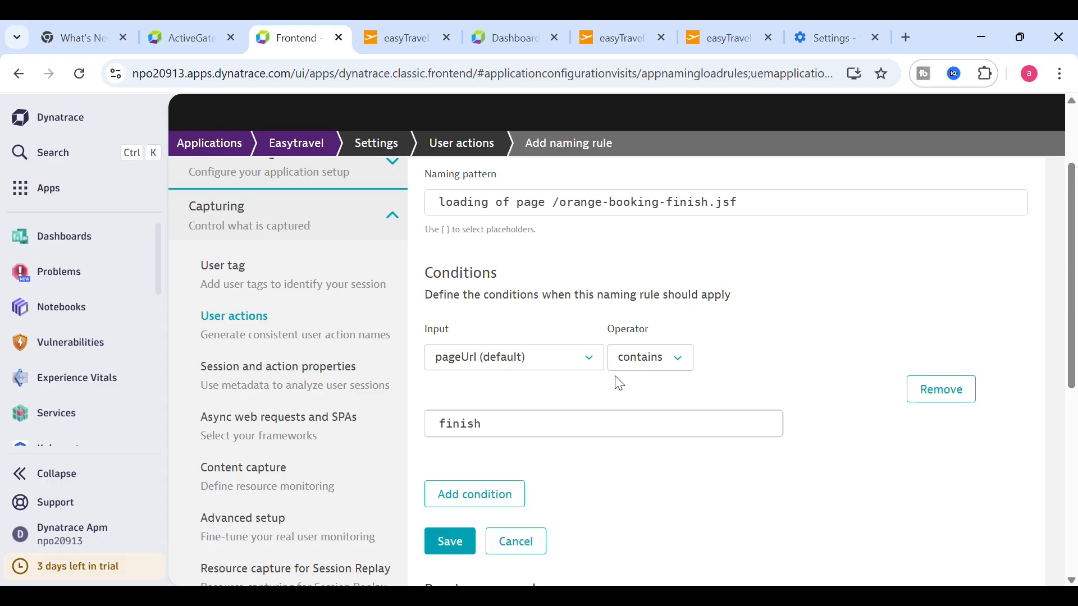
- Replace the naming pattern with 'Payment Complete Page'
scroll(1066, 336, "up", 3)
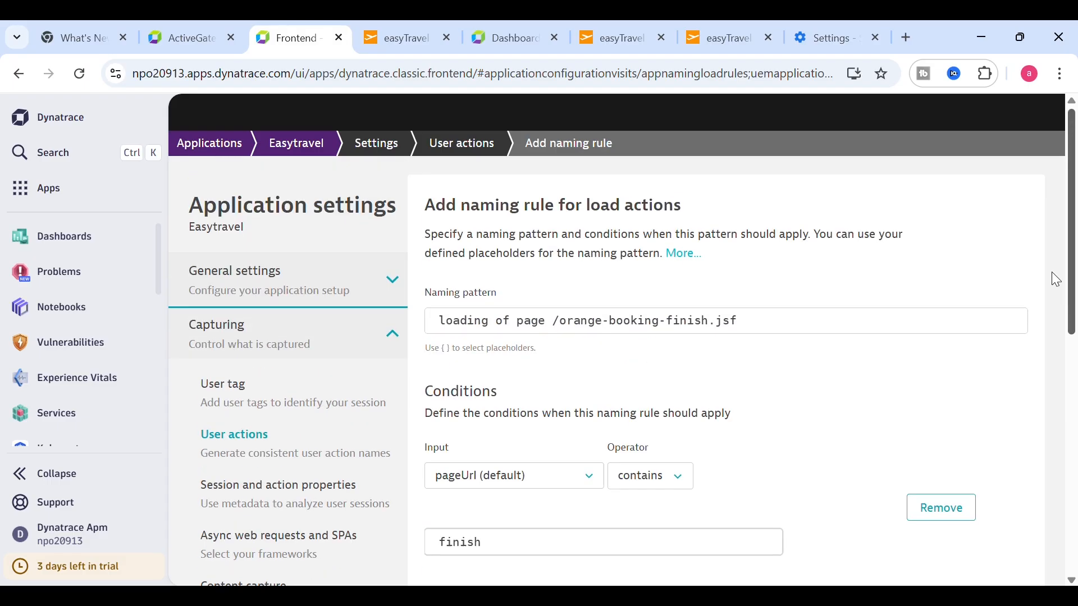
left_click(765, 330)
left_click_drag(761, 329, 413, 312)
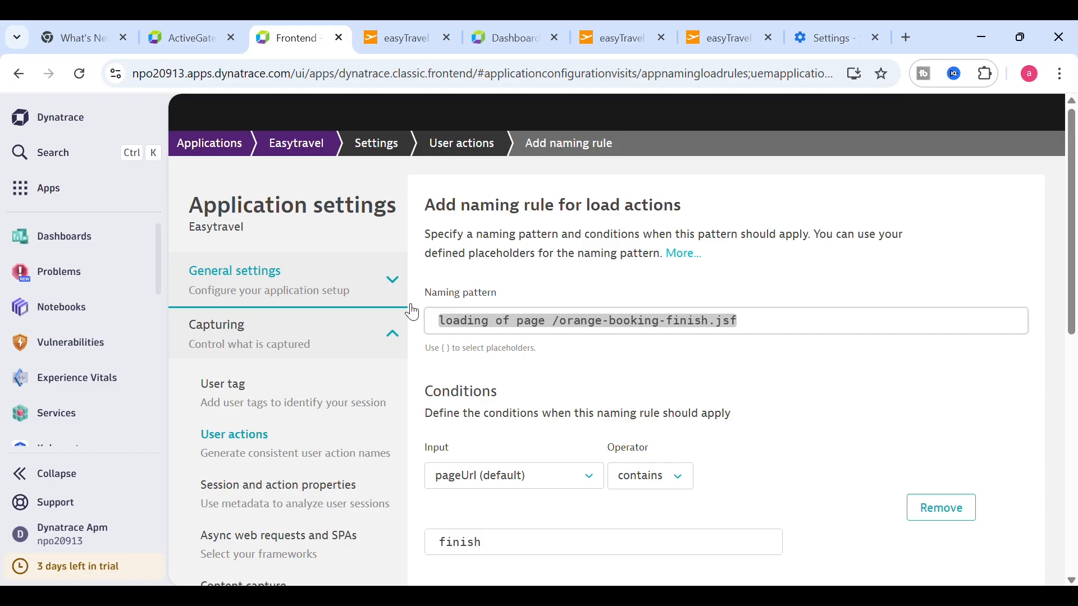
type("Payment")
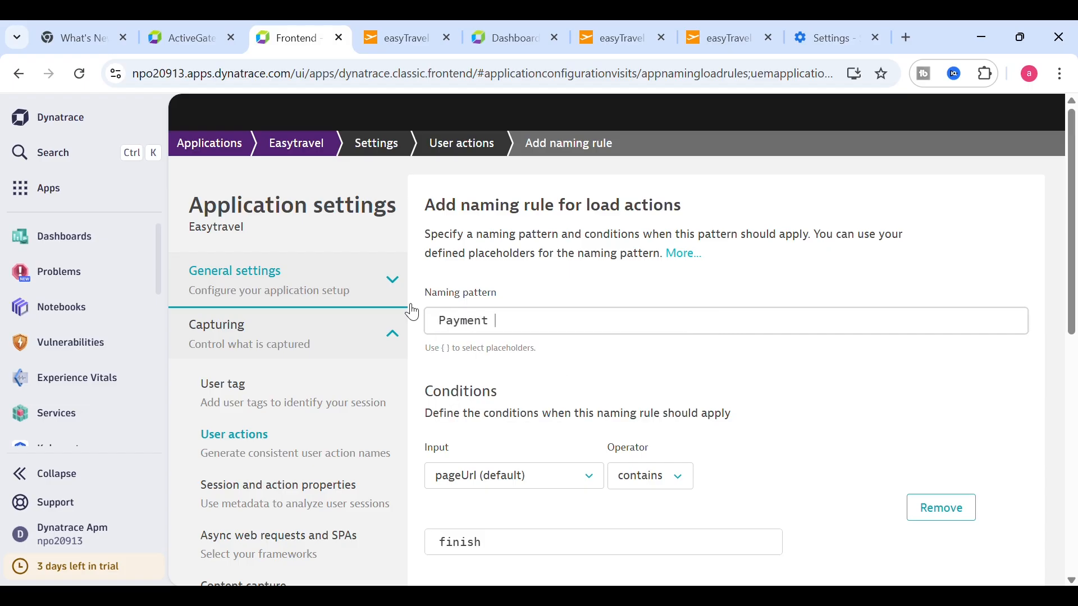
type(" Comp")
type("lete Pa")
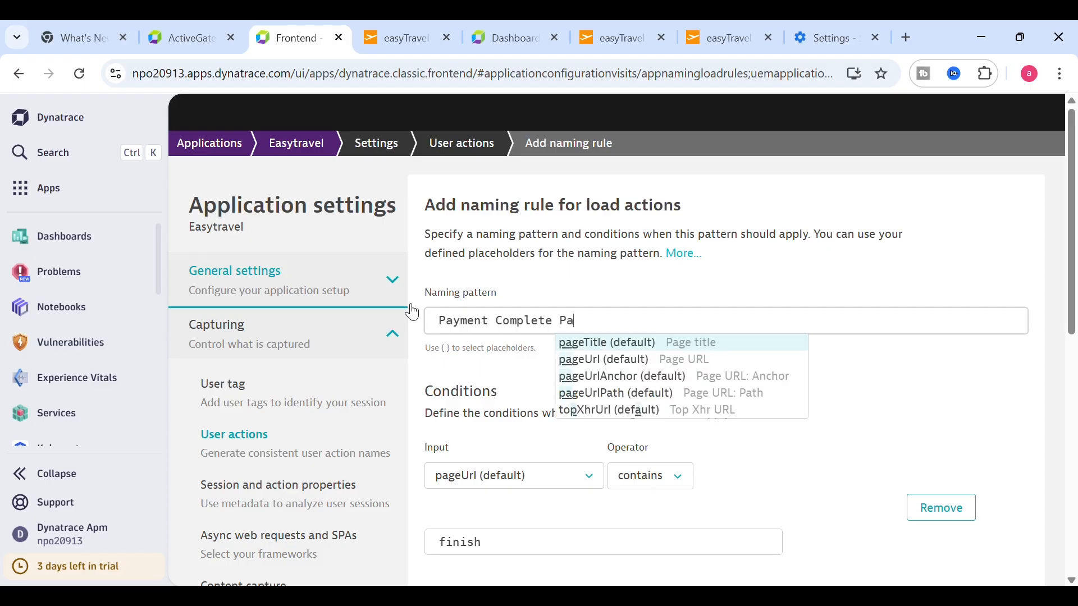
type("ge")
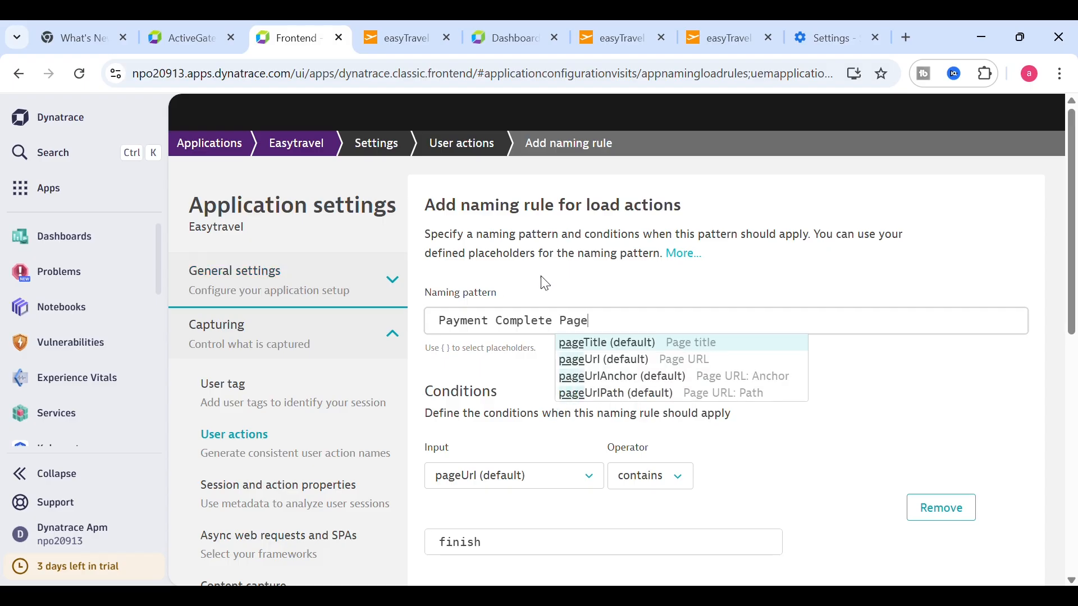
left_click(707, 276)
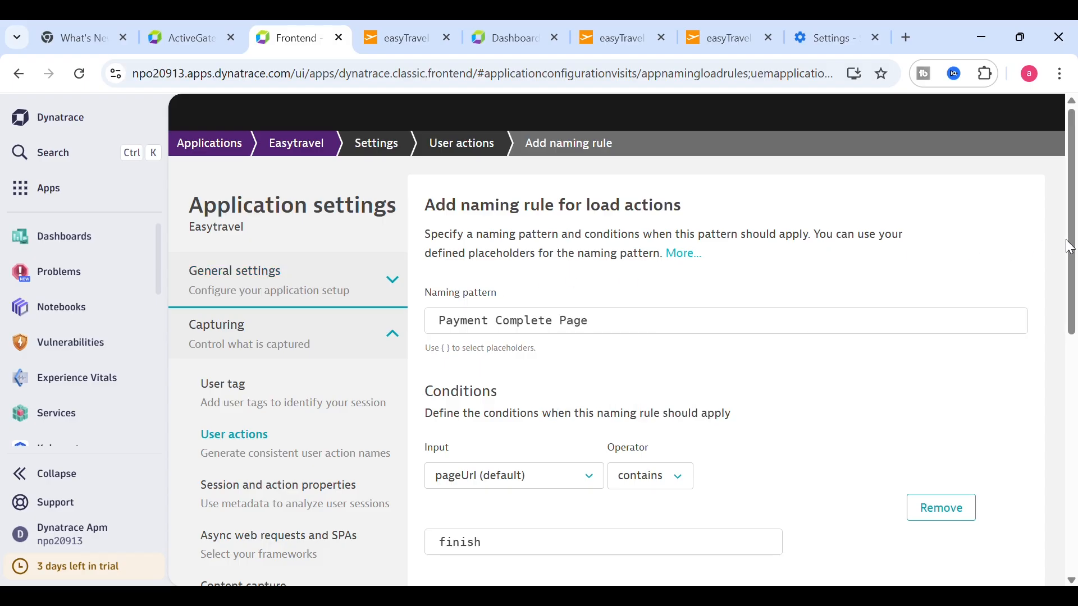
- Save the naming rule and return to Easytravel's user action naming settings
left_click_drag(1065, 239, 1075, 479)
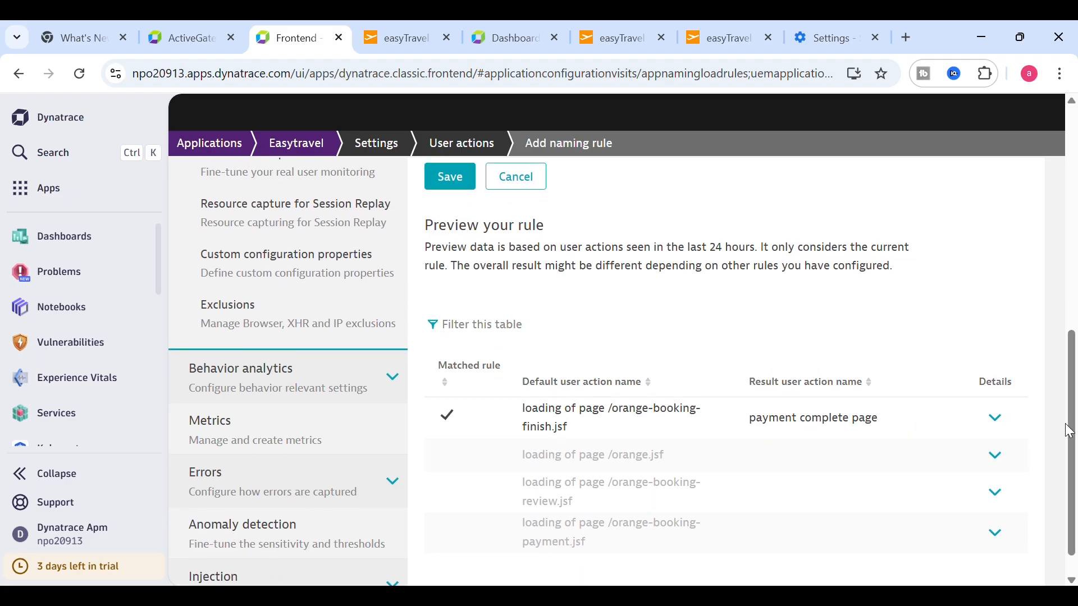
left_click_drag(1072, 452, 1072, 348)
left_click(458, 407)
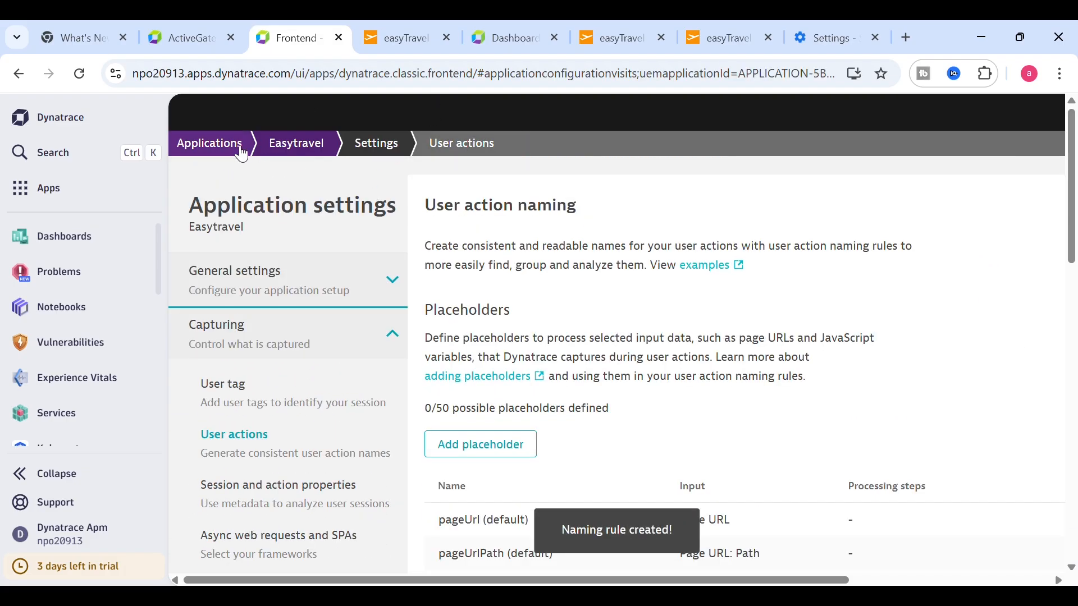
left_click(297, 148)
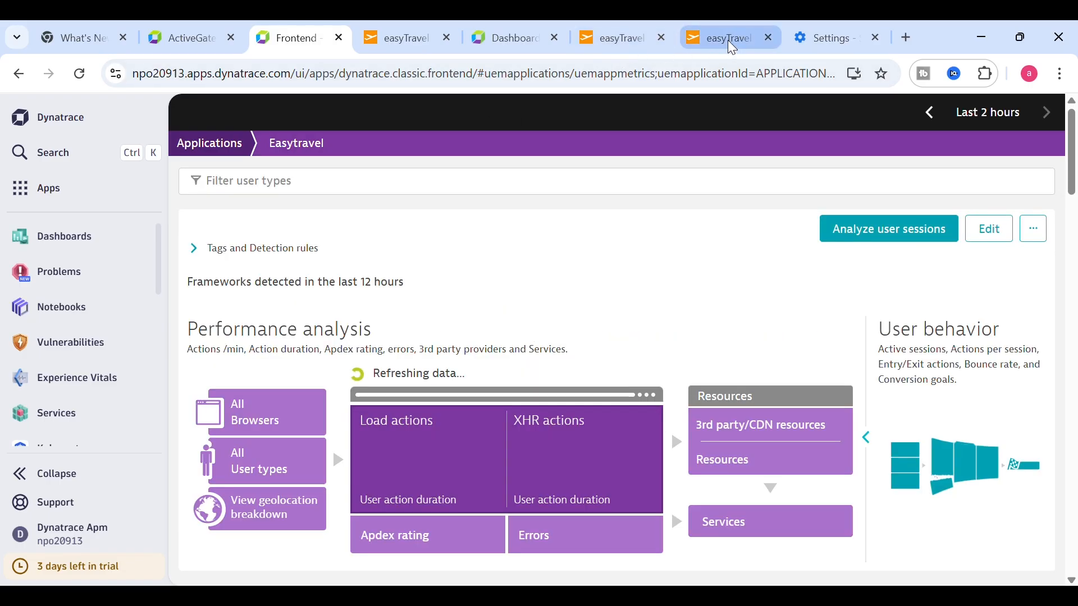
- In easyTravel, search a Southampton trip for 1 adult and continue to payment
left_click(729, 39)
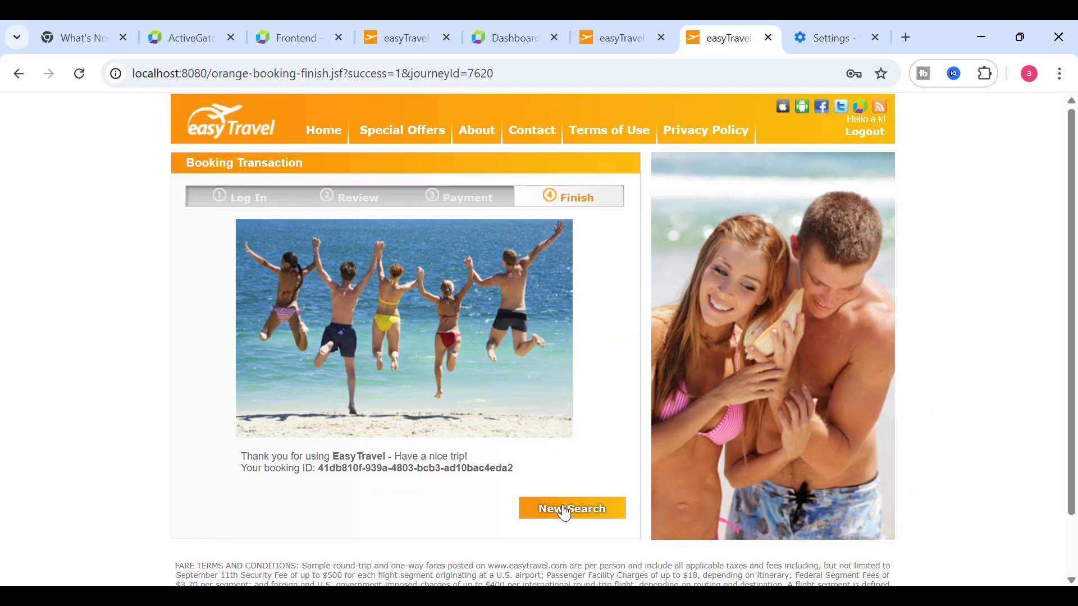
left_click(314, 134)
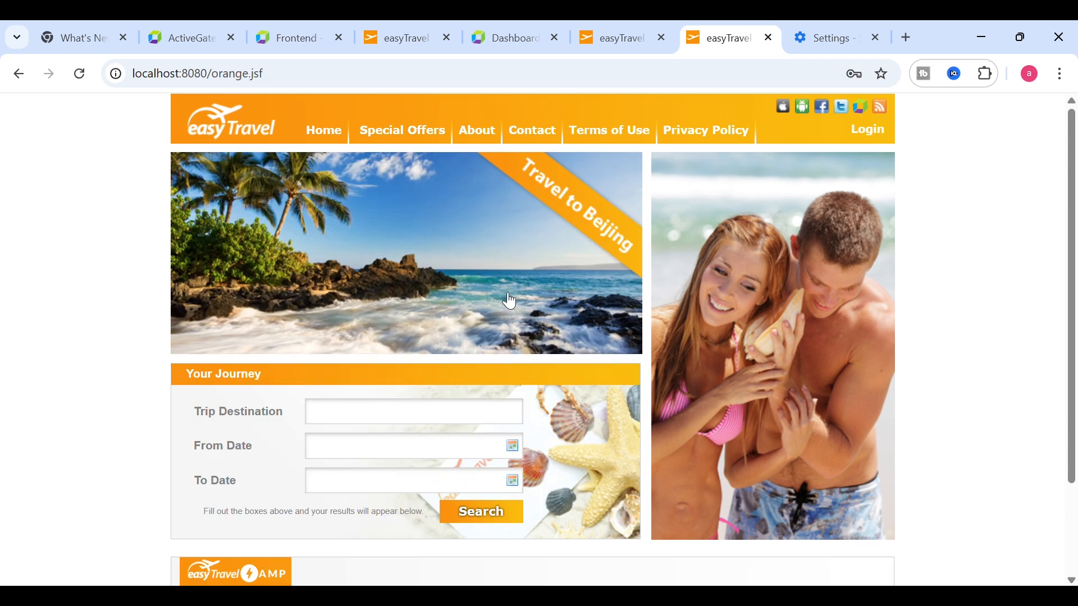
left_click(427, 422)
type("tha")
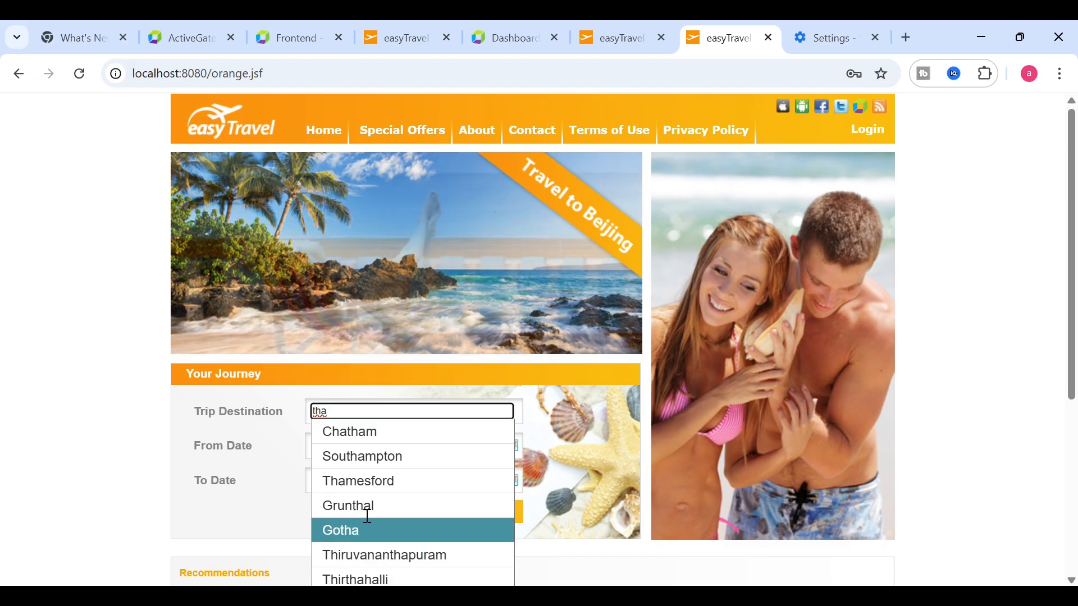
left_click(373, 460)
left_click(498, 510)
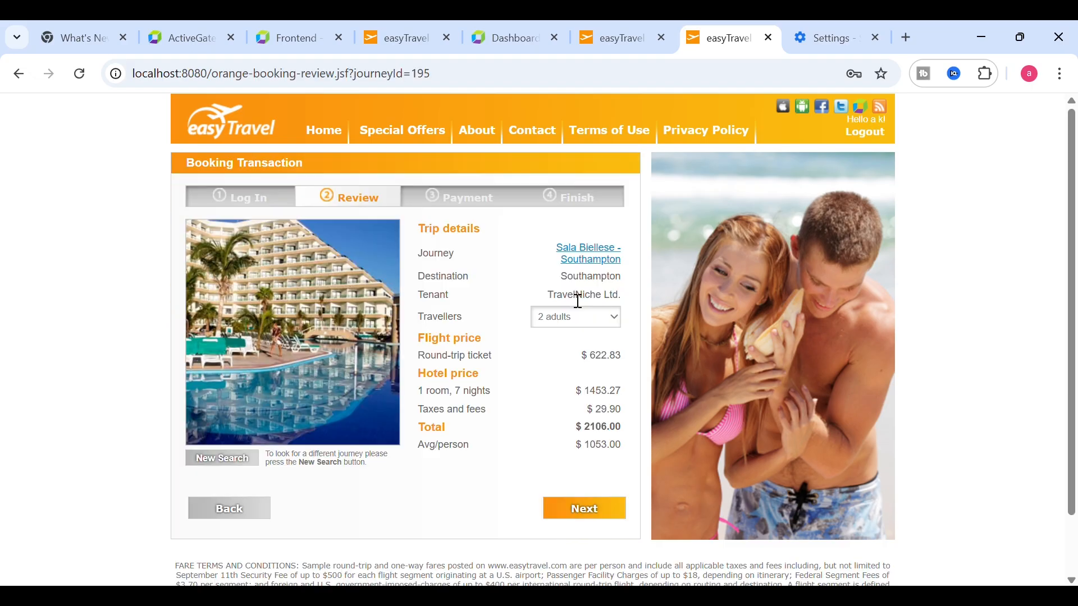
left_click(560, 351)
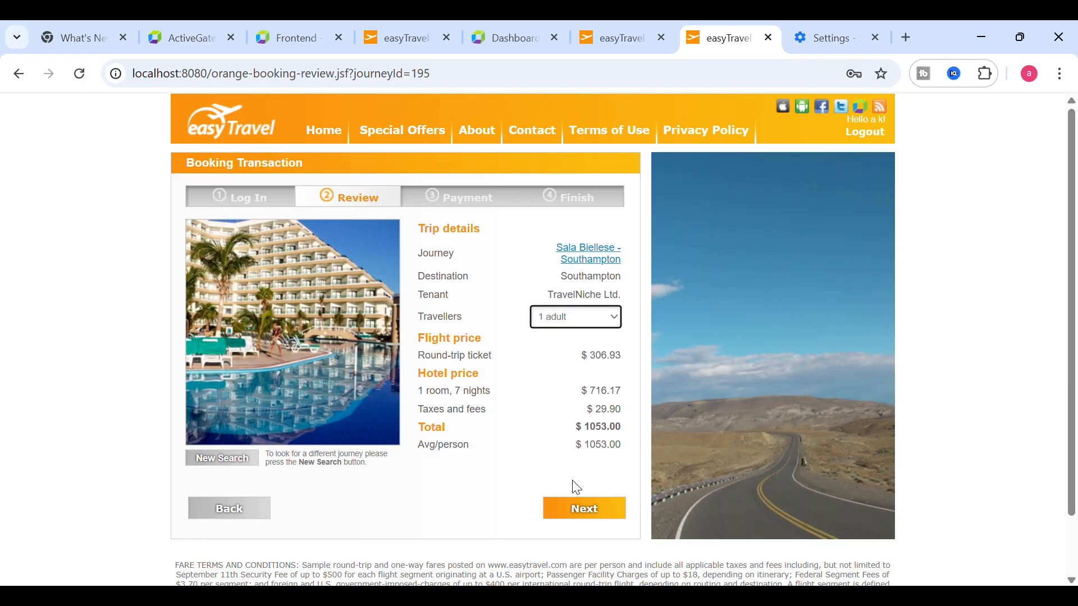
left_click(573, 512)
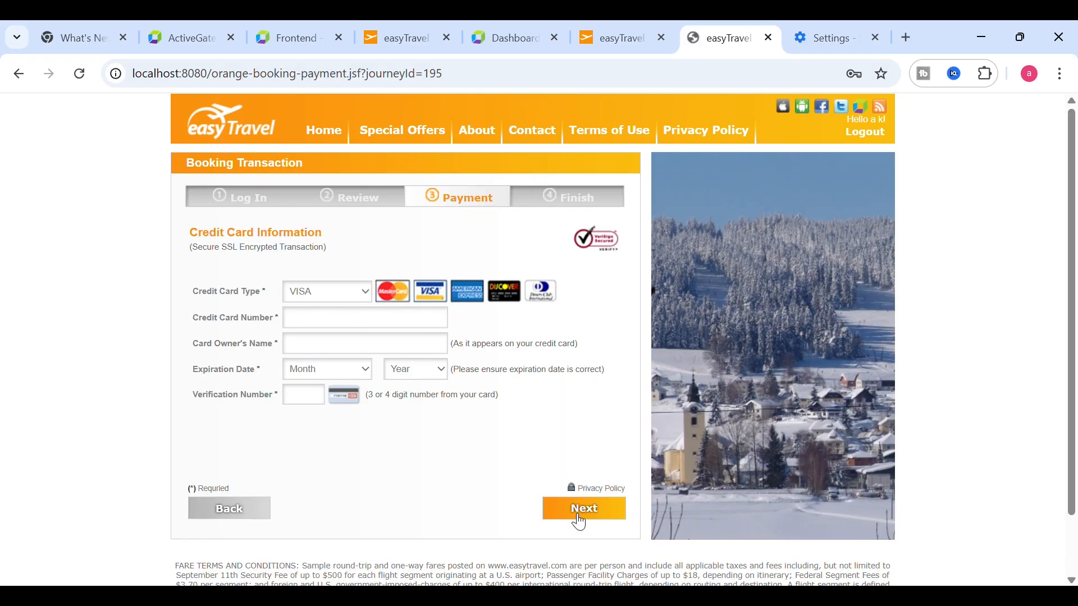
- Pay by MasterCard with the owner's name and December 2034 expiry, then finish the booking
left_click(320, 305)
left_click(320, 331)
left_click(325, 332)
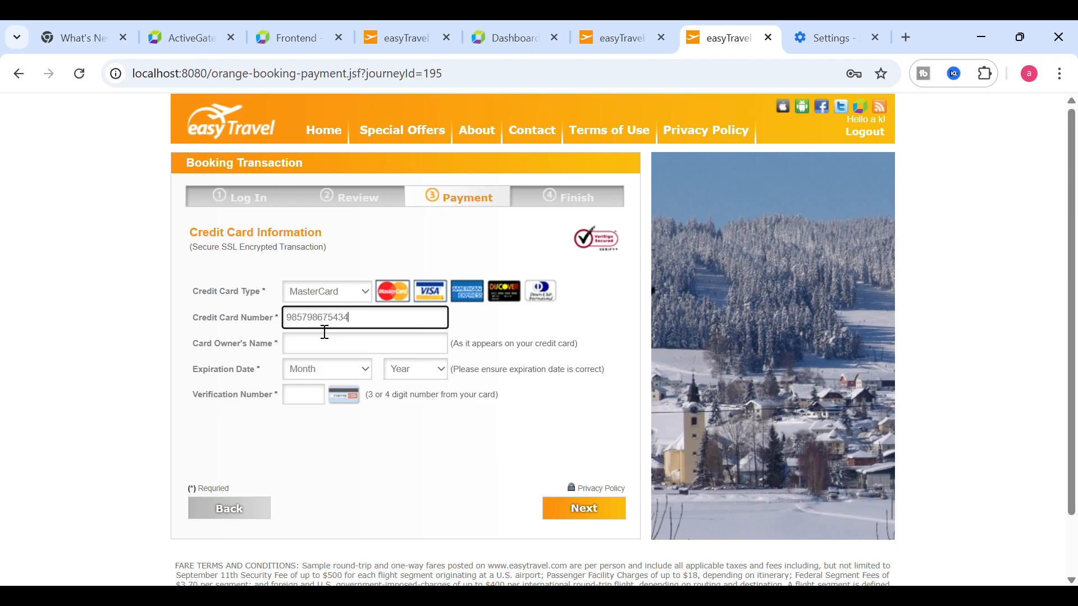
left_click(324, 351)
type("AK")
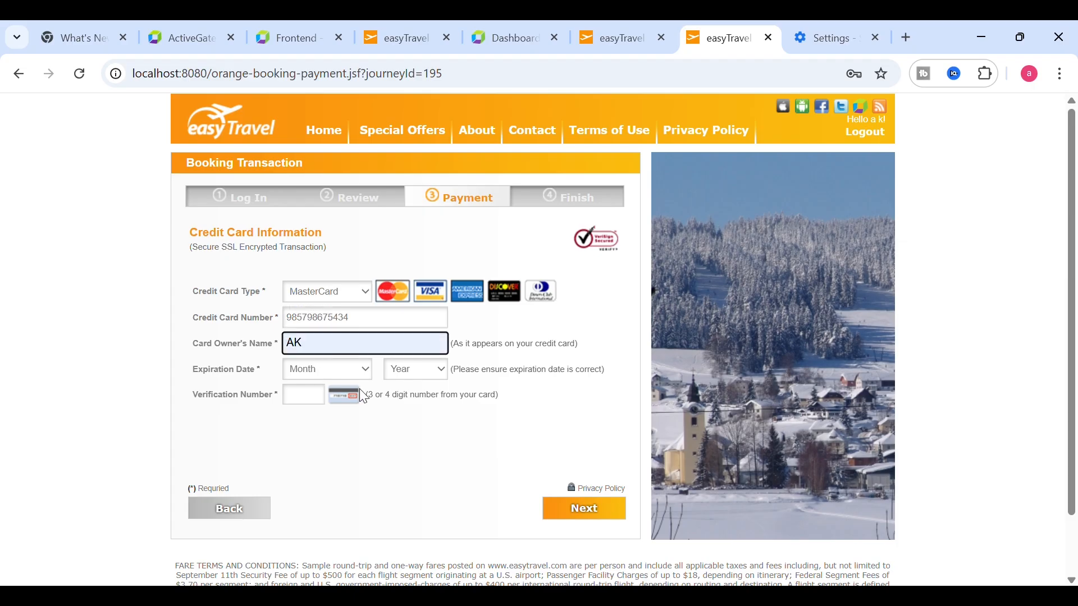
left_click(330, 372)
left_click(332, 355)
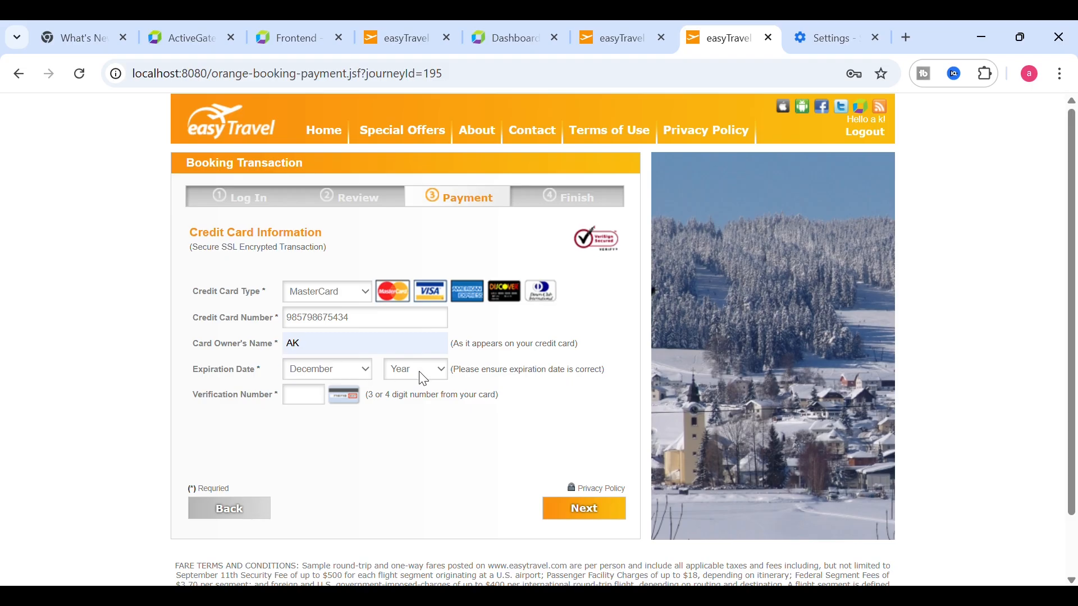
left_click(414, 353)
left_click(322, 402)
left_click(571, 509)
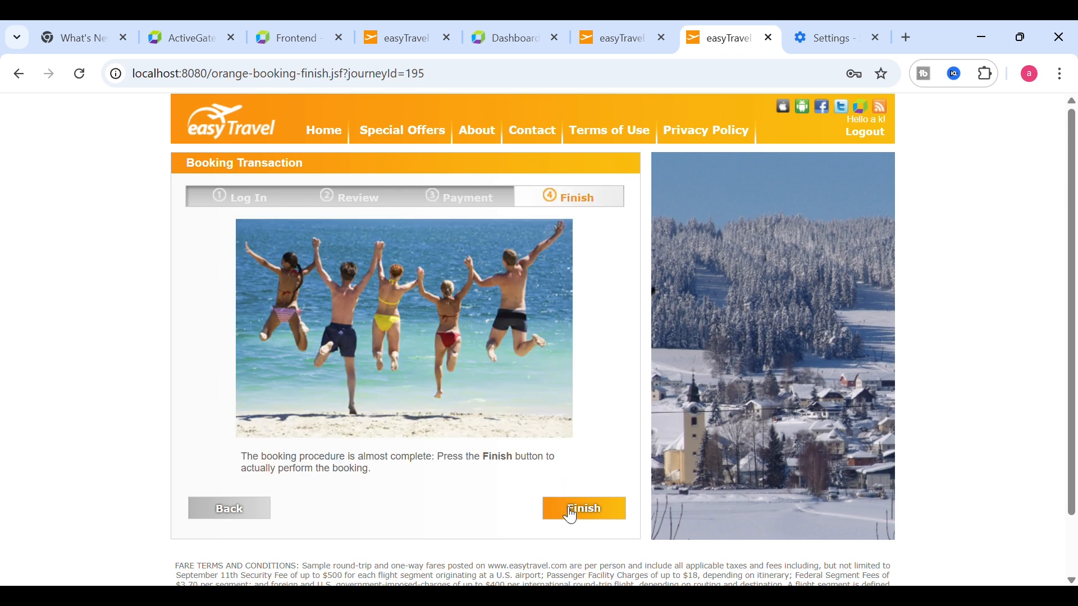
left_click(572, 514)
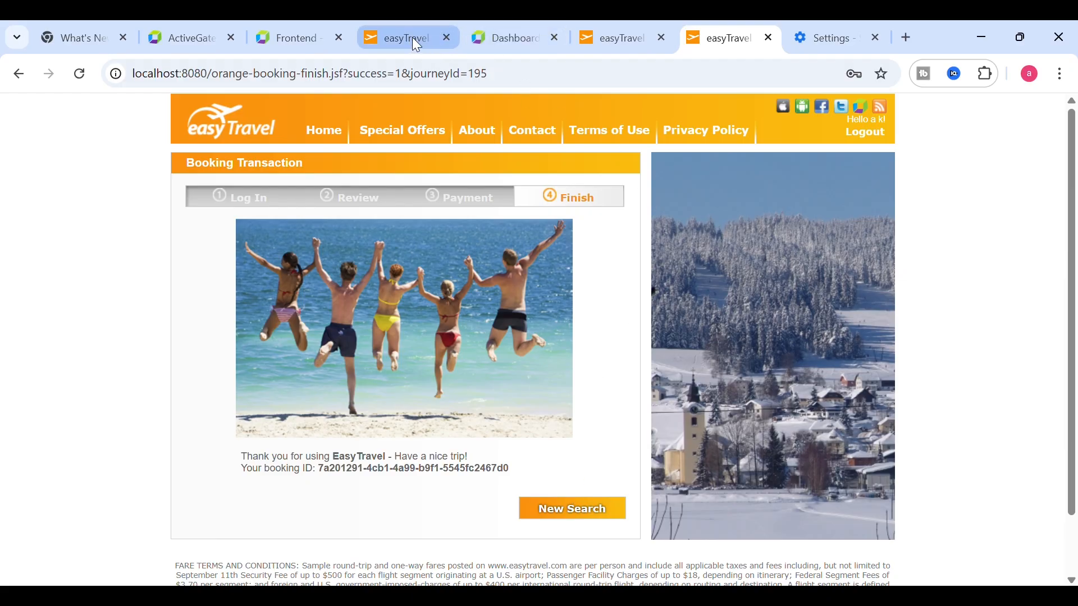
- Open Easytravel's full user action analysis in Dynatrace
left_click(287, 39)
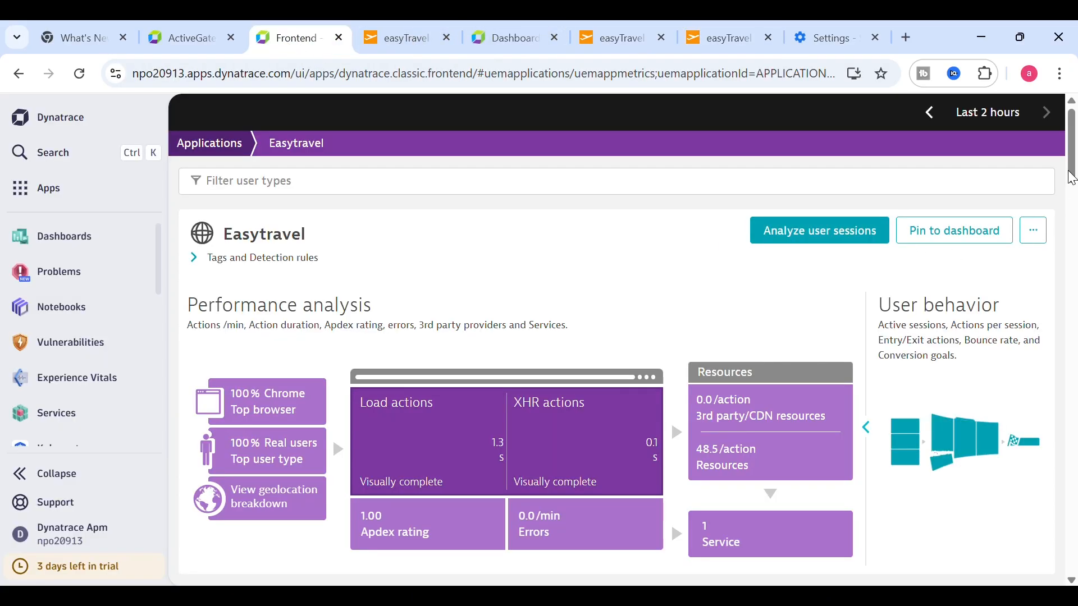
left_click_drag(1072, 173, 1073, 532)
left_click(1010, 524)
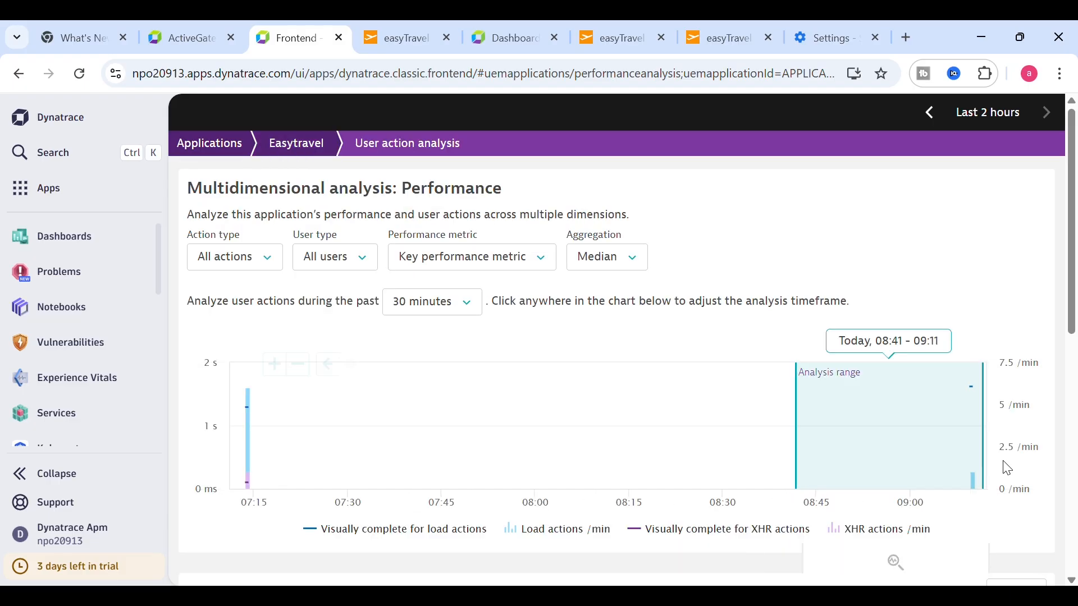
left_click_drag(1068, 279, 1074, 468)
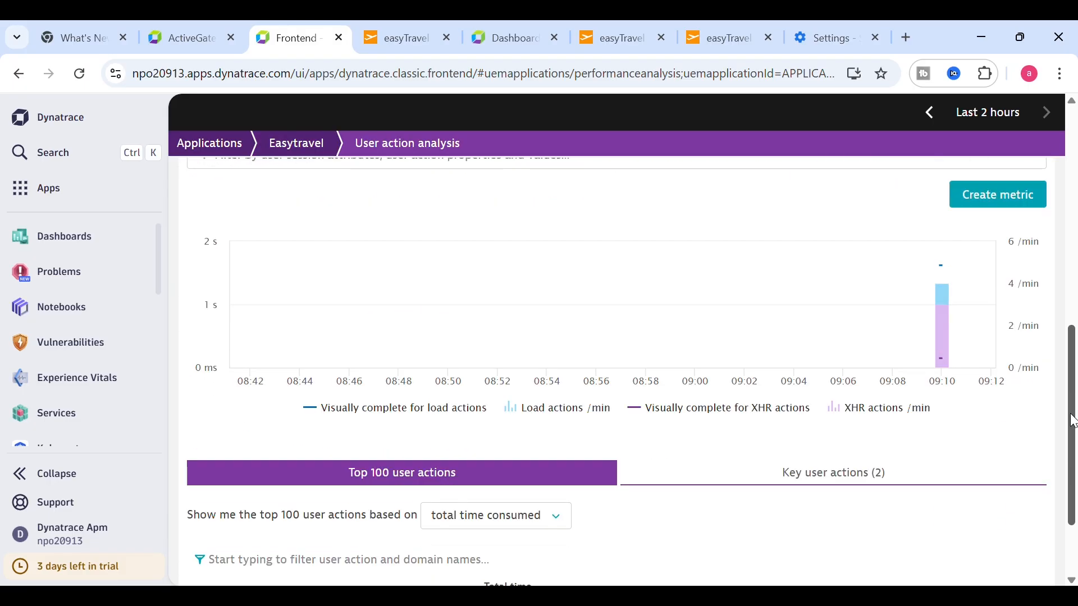
left_click_drag(1073, 420, 1075, 540)
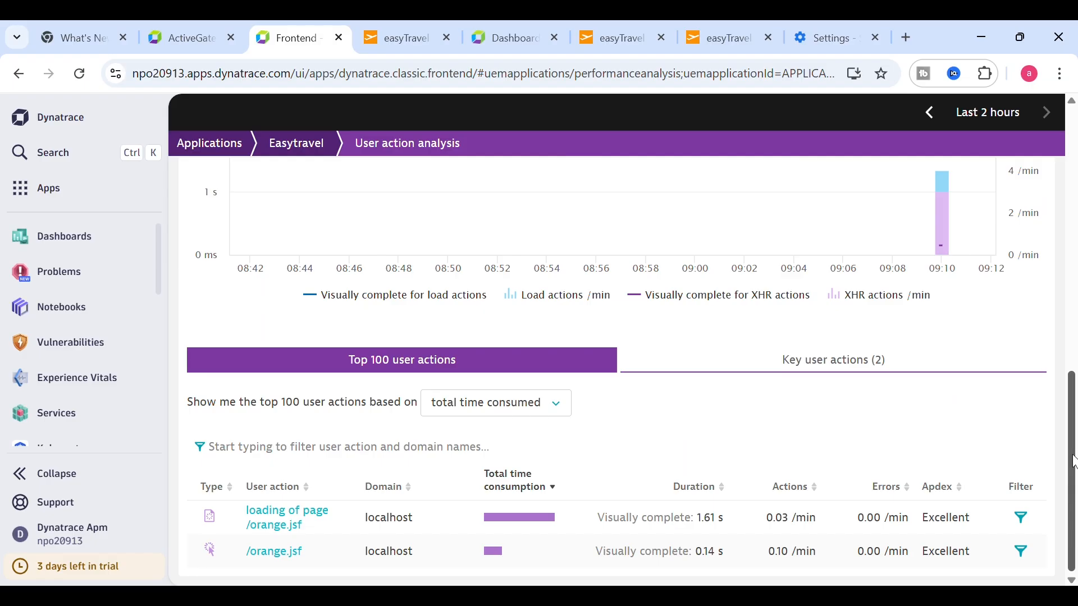
left_click_drag(1073, 462, 1075, 323)
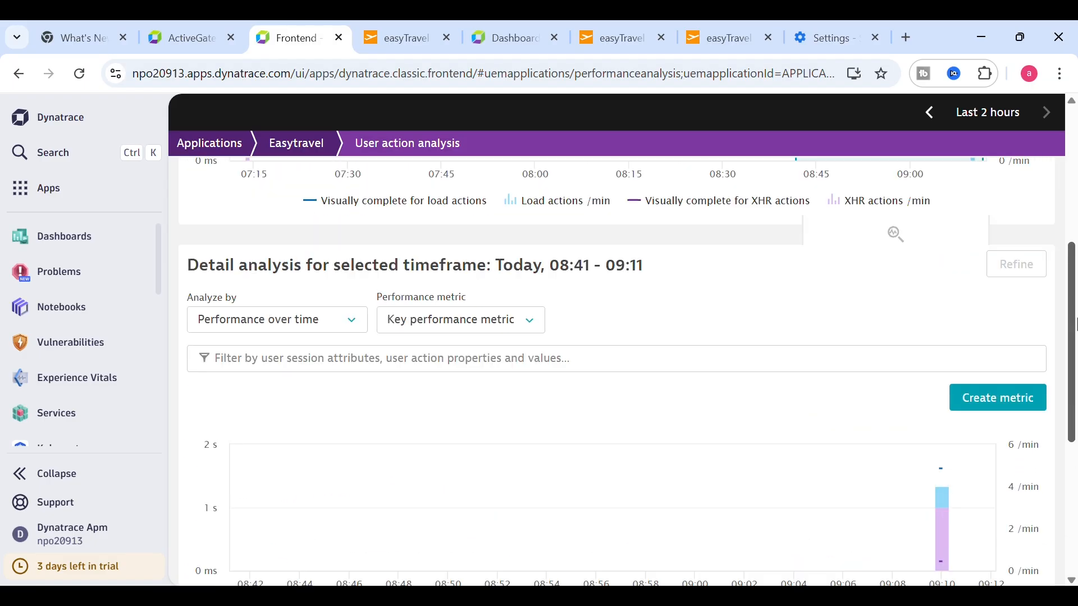
scroll(988, 180, "up", 4)
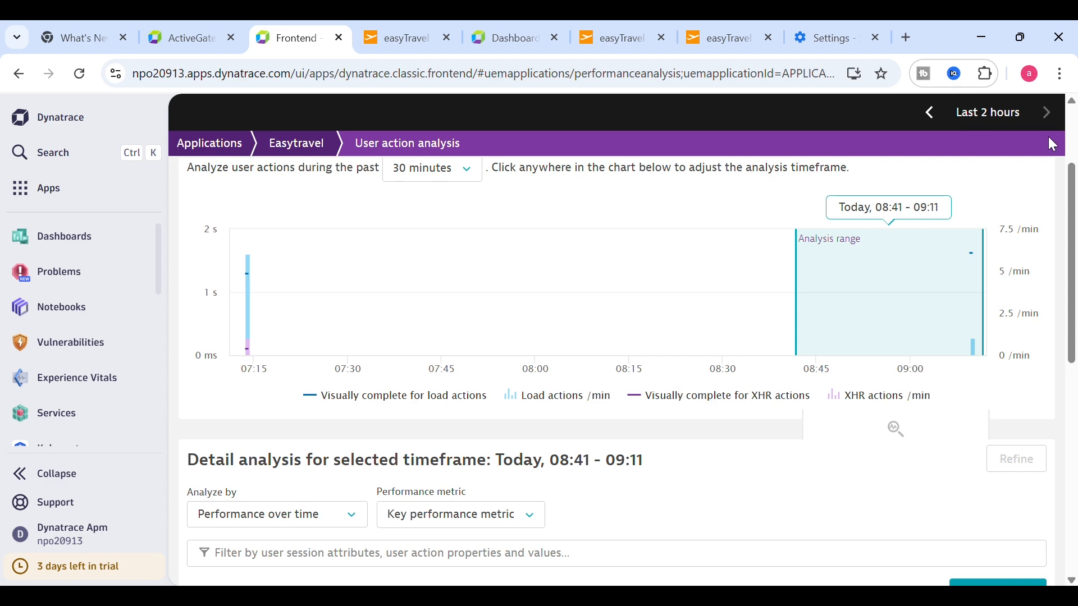
- Limit the user action analysis timeframe to the last 30 minutes
left_click(1021, 127)
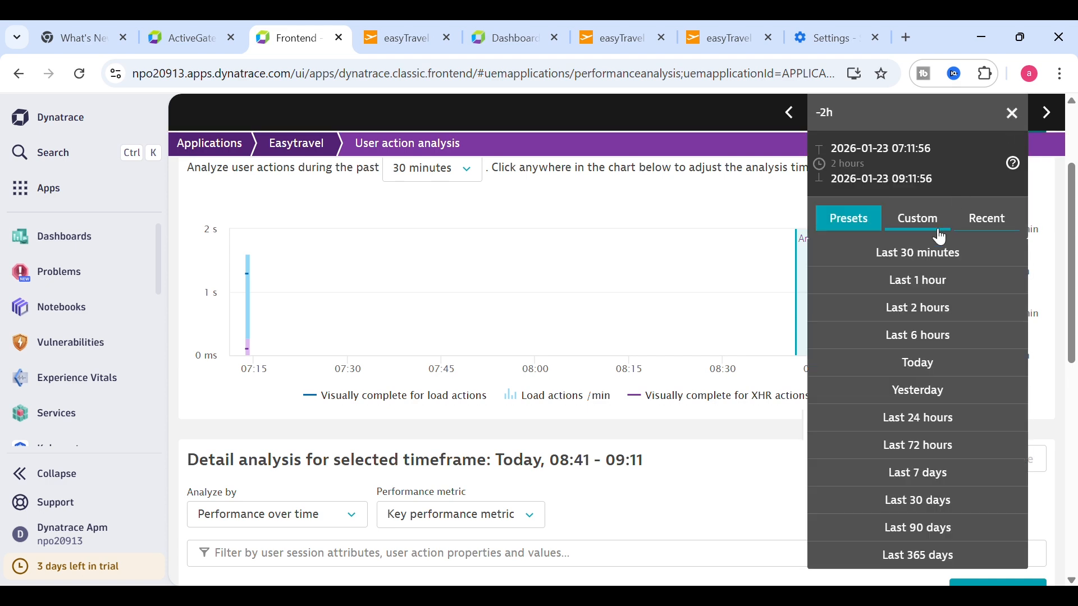
left_click(929, 256)
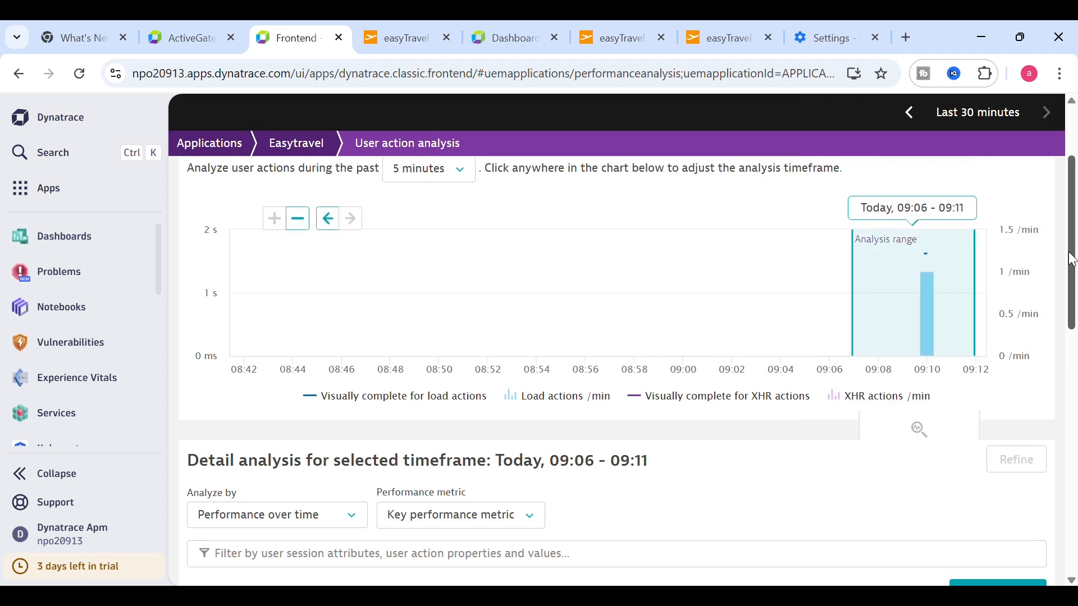
left_click_drag(1073, 238, 1075, 483)
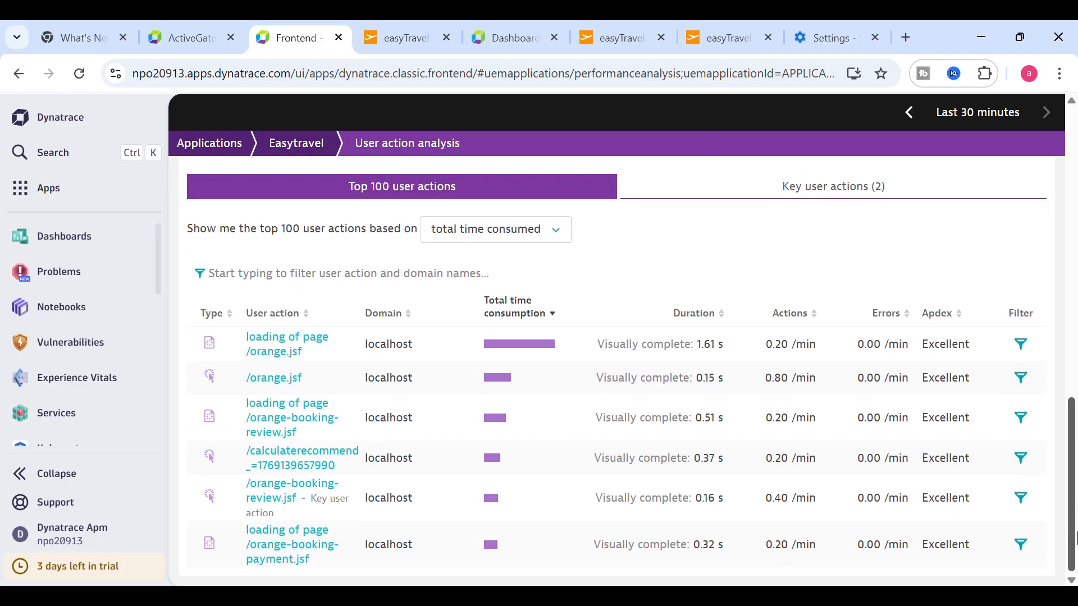
scroll(1074, 489, "up", 1)
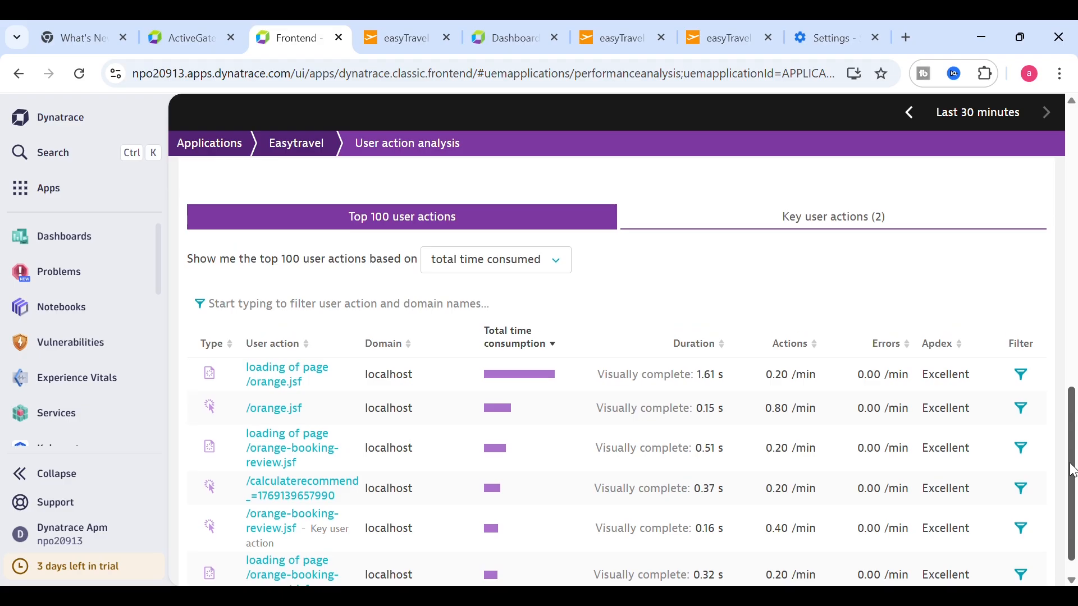
scroll(1074, 470, "down", 1)
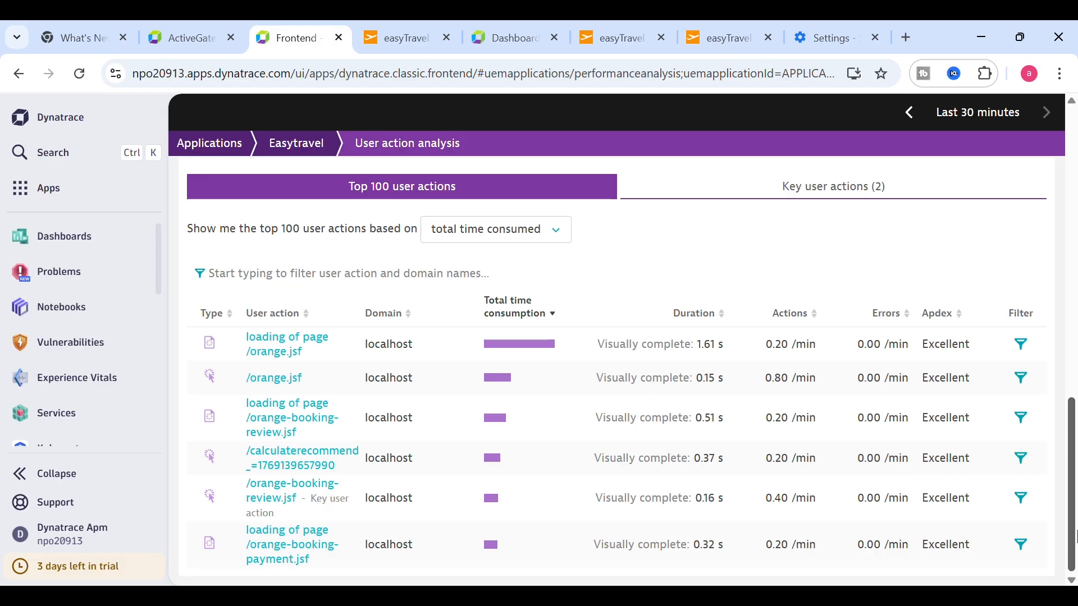
scroll(1073, 449, "up", 10)
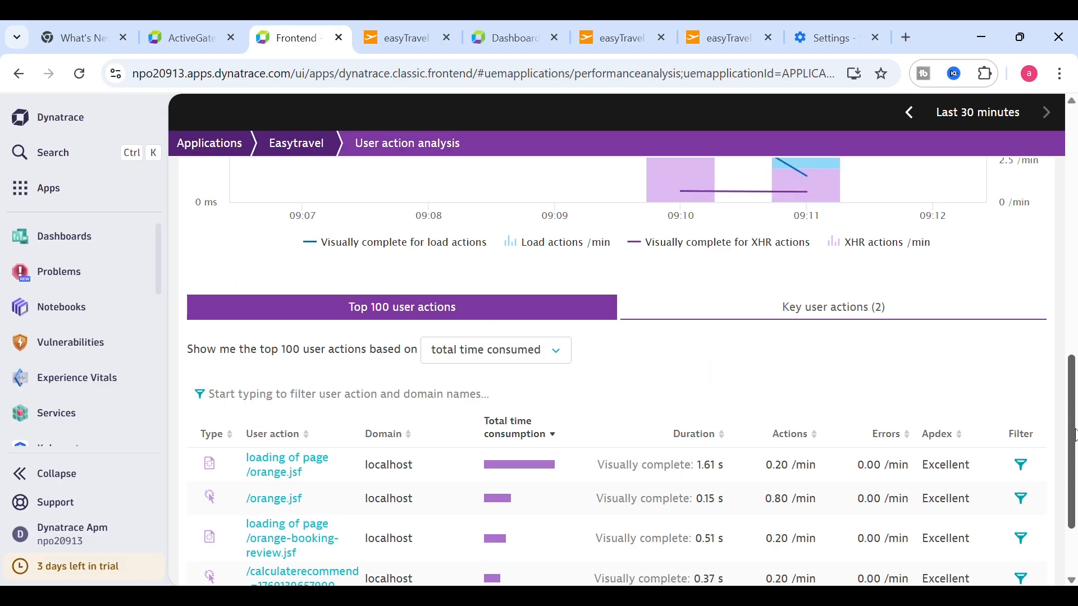
scroll(1073, 371, "down", 5)
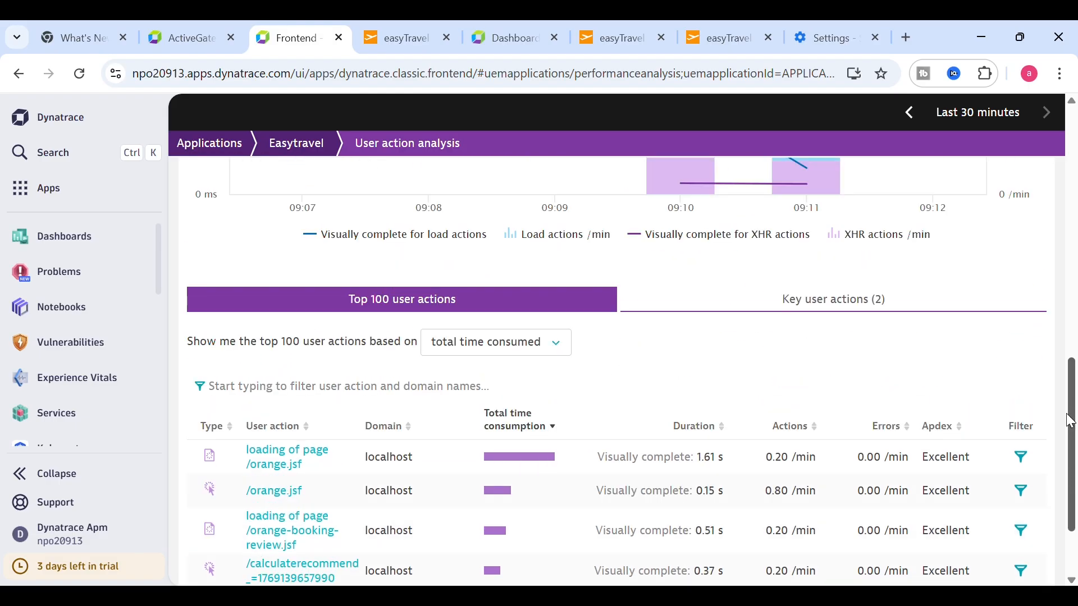
- Check the Key user actions list, then return to the easyTravel site
left_click(842, 296)
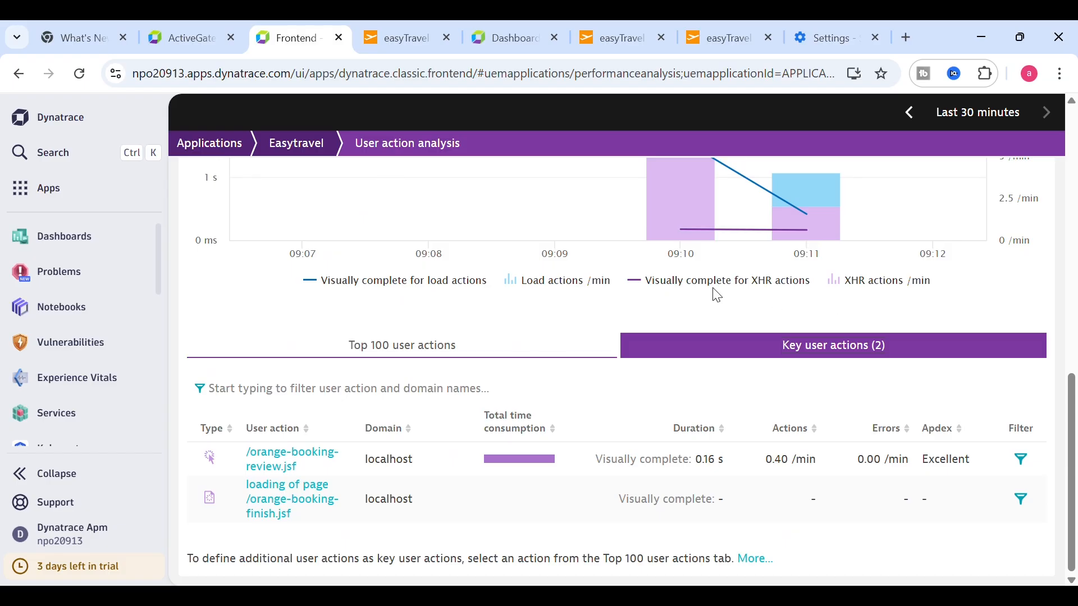
left_click(448, 354)
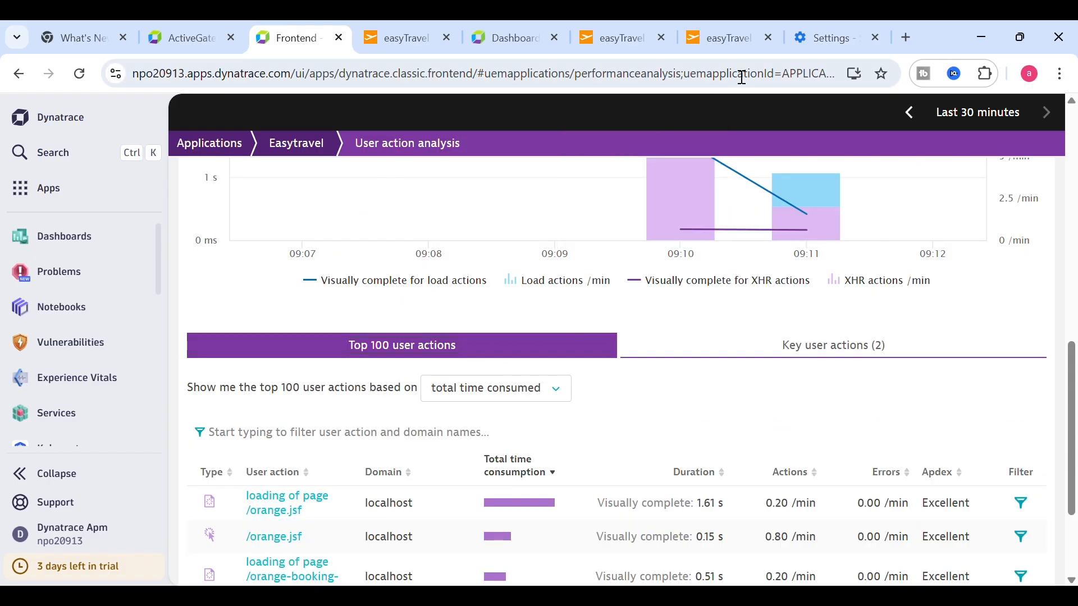
left_click(724, 39)
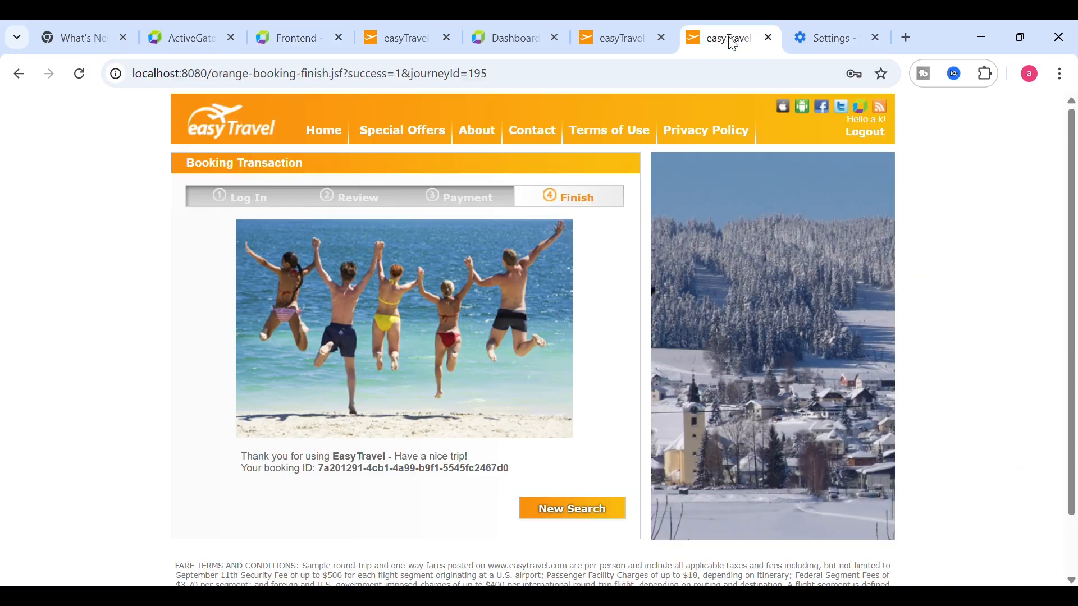
- Start a new search, book the Packwood - Shaw A F B offer, and continue to payment
left_click(570, 510)
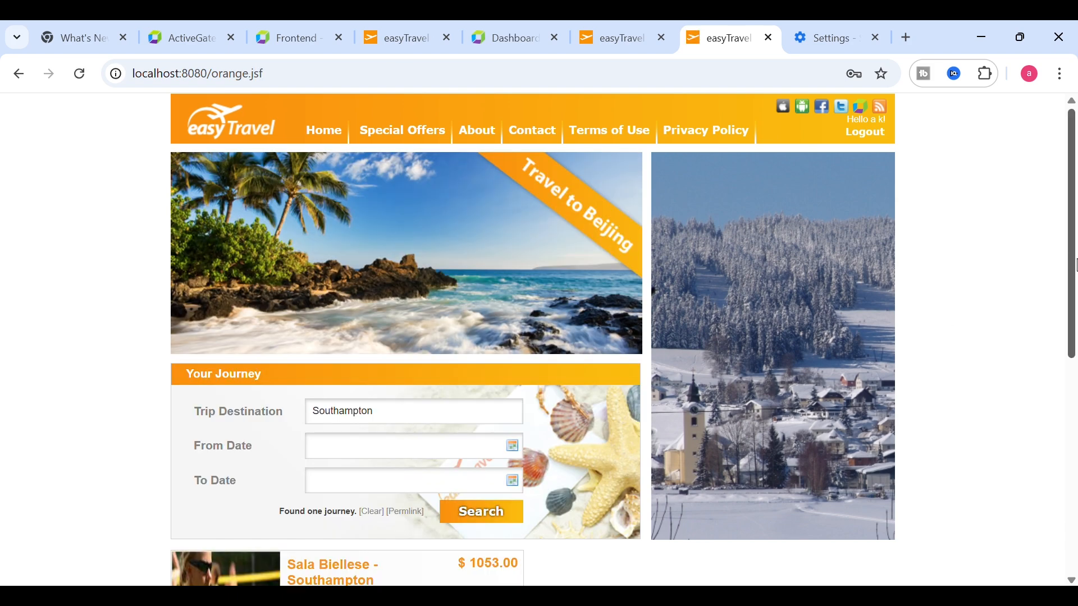
scroll(1051, 426, "down", 7)
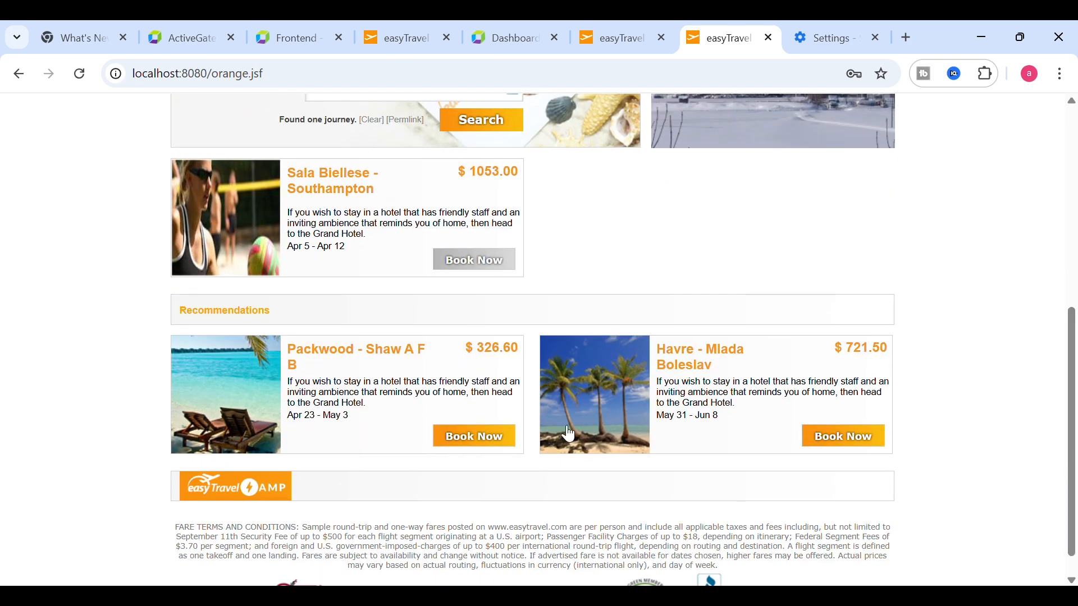
left_click(491, 438)
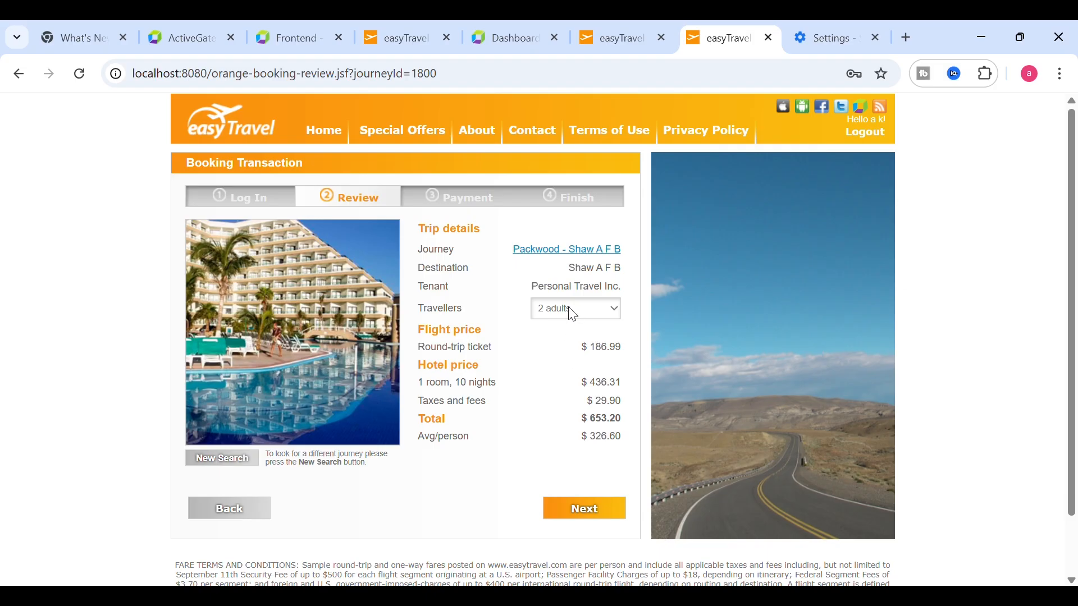
left_click(564, 508)
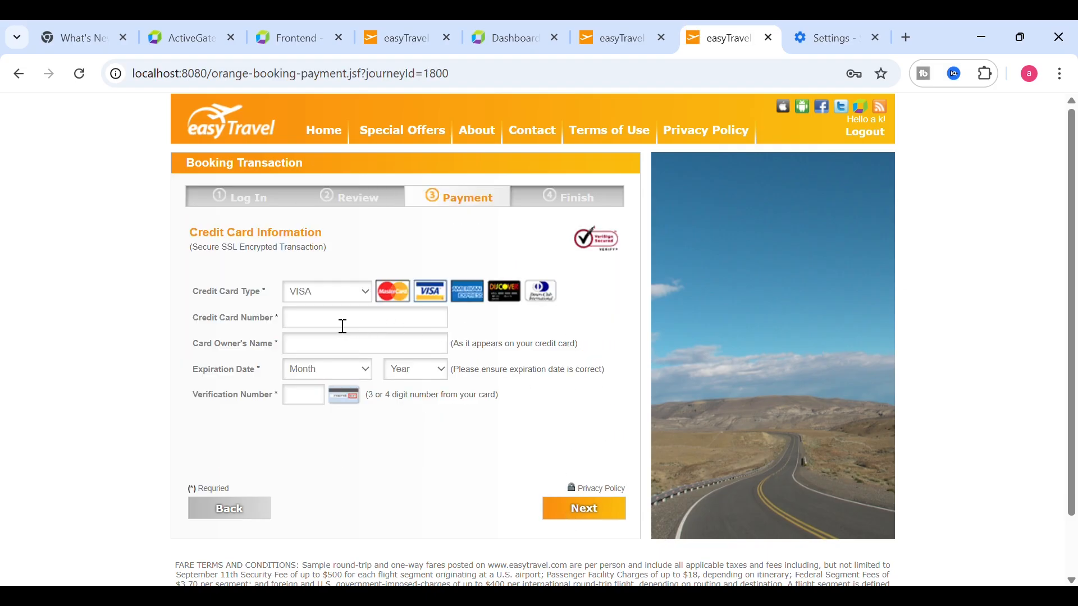
- Pay by MasterCard with owner's name, December expiry and verification number, then finish
left_click(314, 295)
left_click(323, 337)
left_click(333, 325)
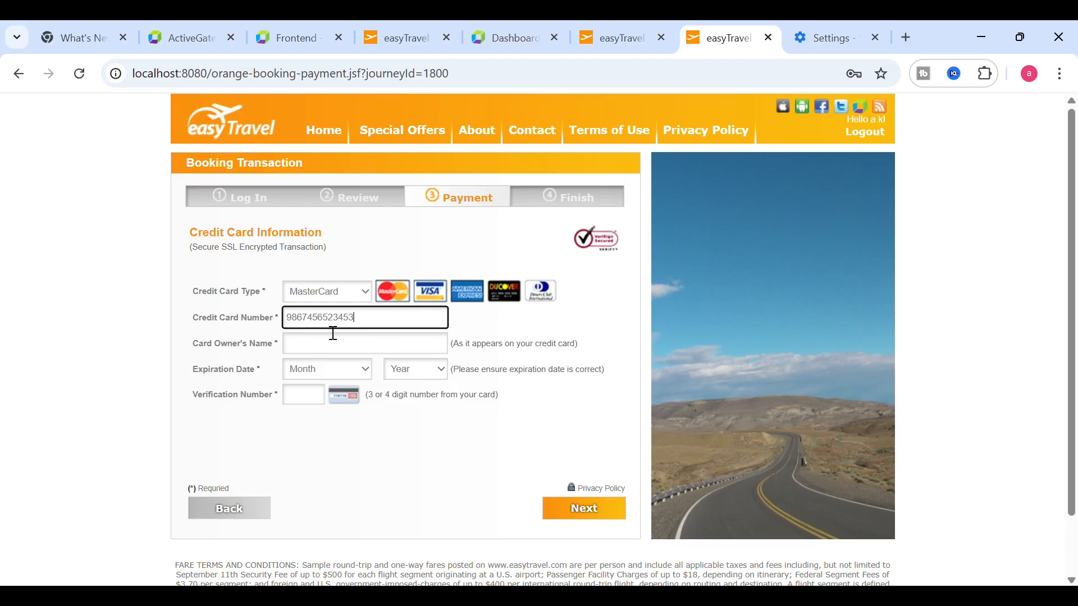
left_click(334, 343)
type("AK")
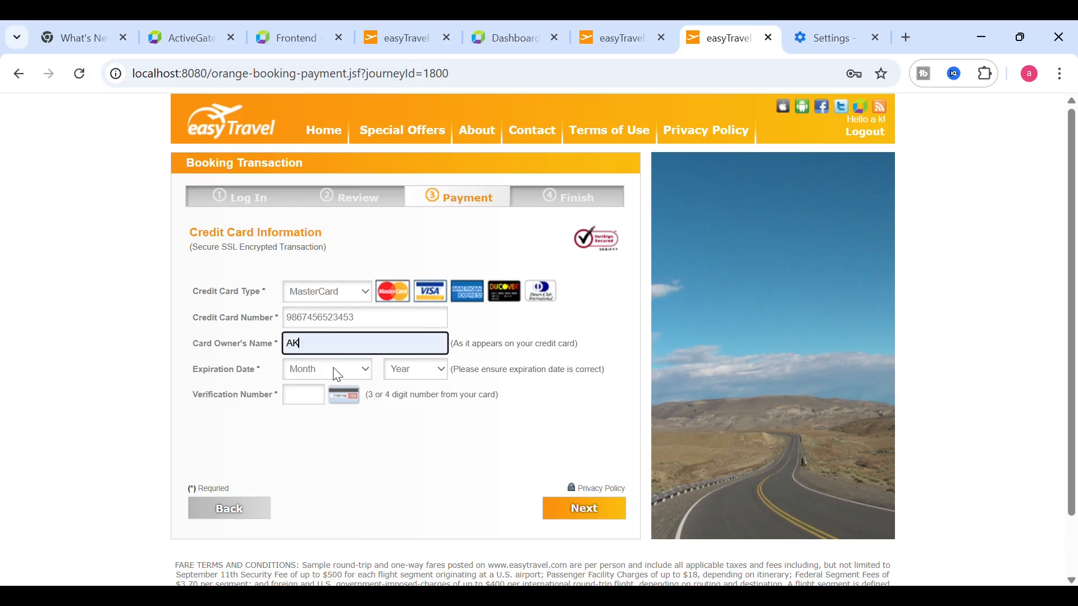
left_click(332, 370)
left_click(335, 348)
left_click(403, 371)
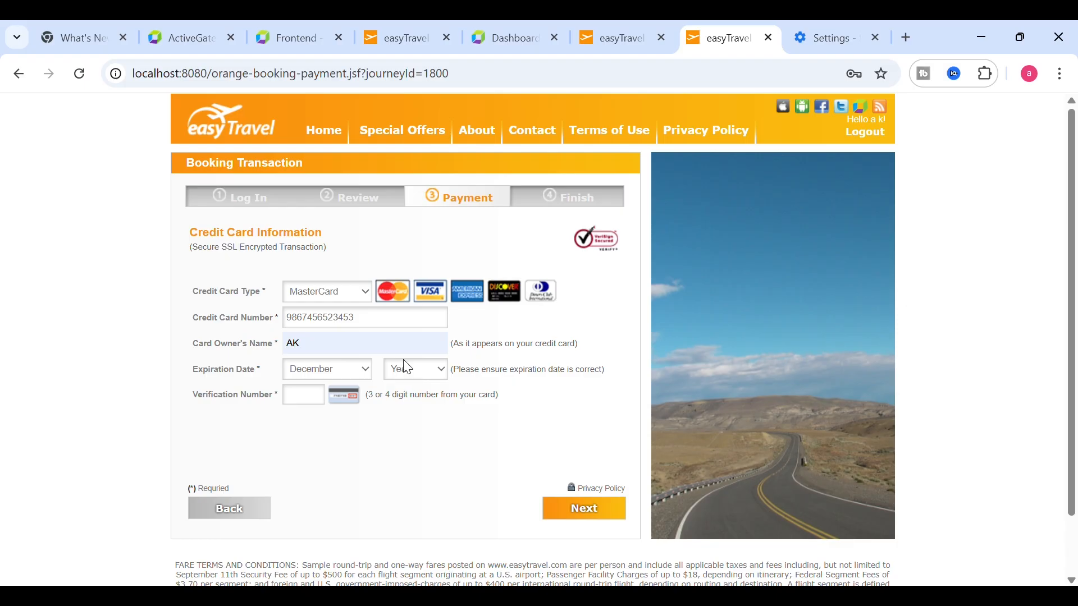
left_click(314, 399)
type("867")
left_click(569, 508)
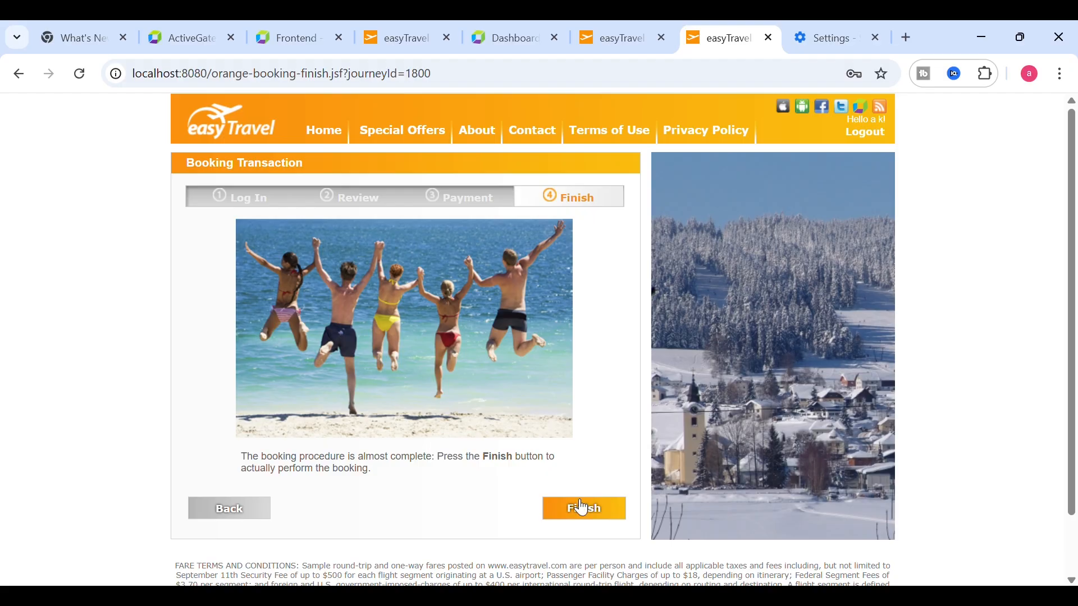
left_click(582, 519)
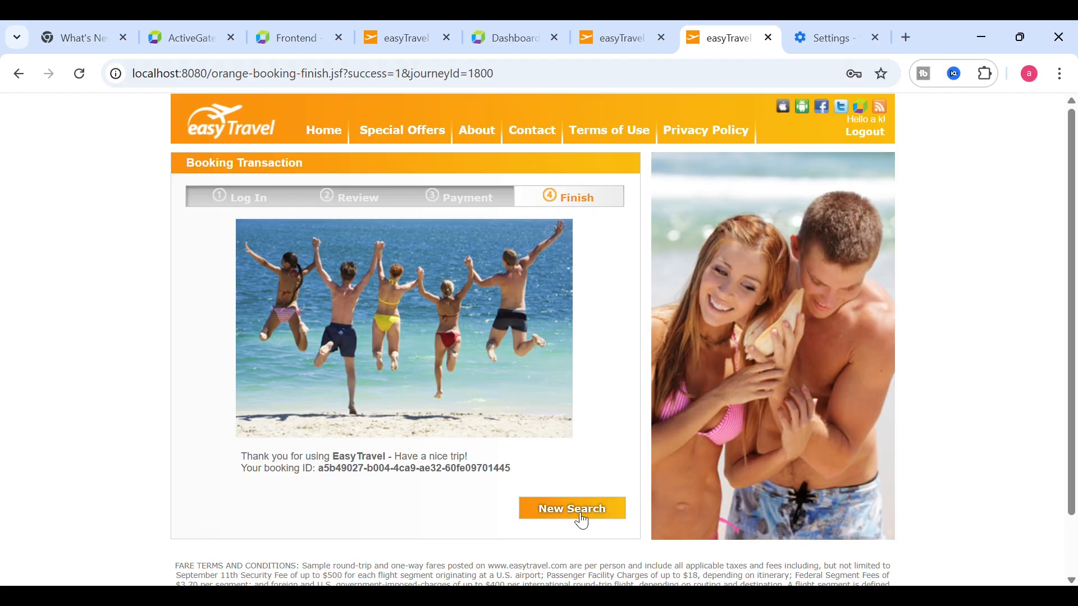
- Widen the Dynatrace user action analysis timeframe to the last 1 hour
left_click(331, 40)
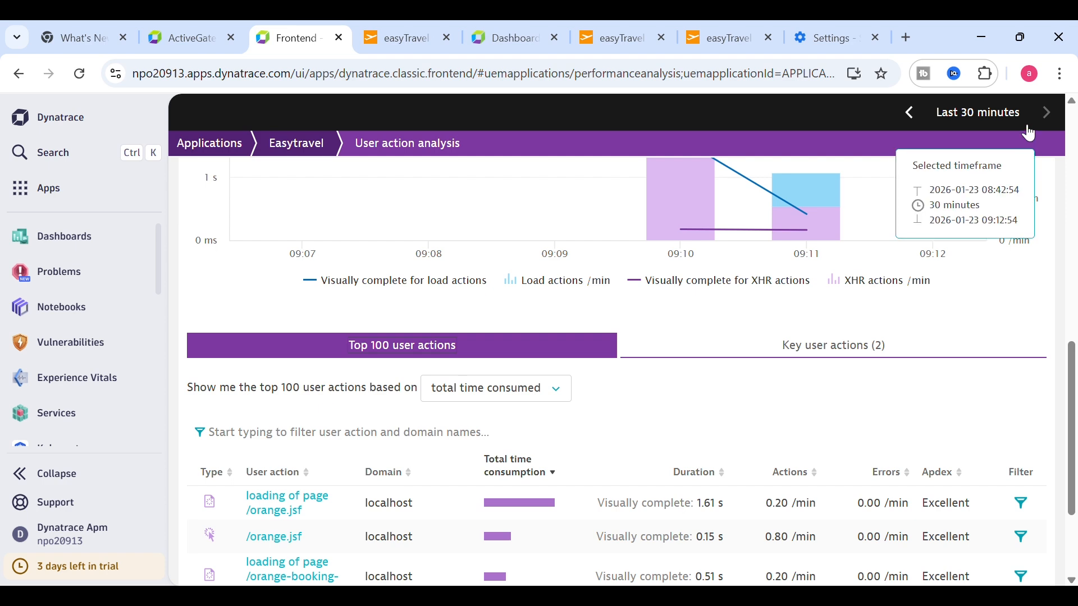
left_click(1010, 115)
left_click(942, 287)
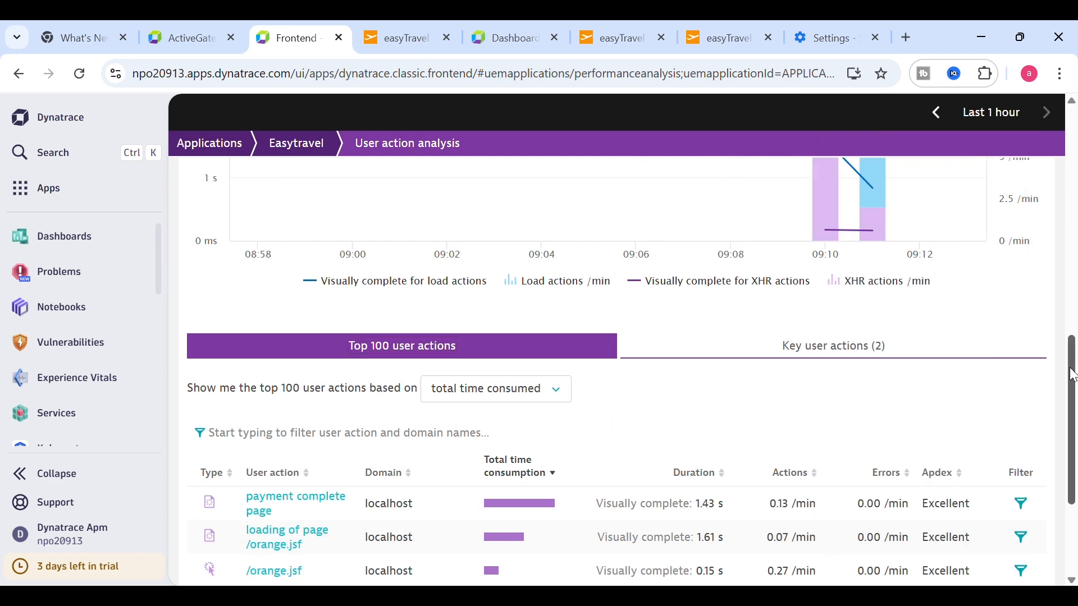
left_click_drag(1072, 375, 1073, 426)
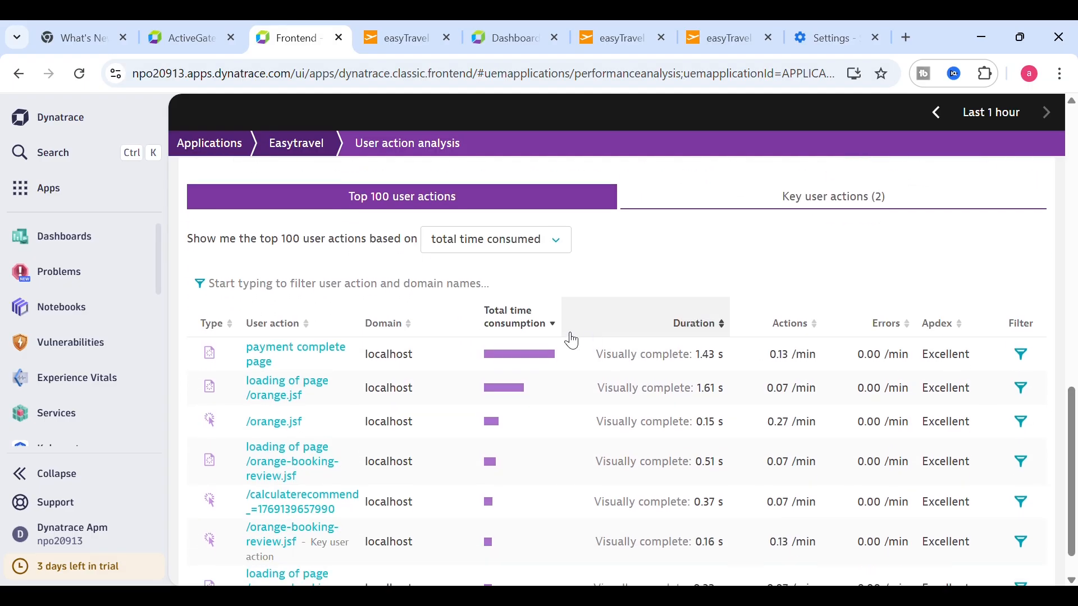
- Mark 'payment complete page' as a key user action and return to the Easytravel overview
left_click(312, 359)
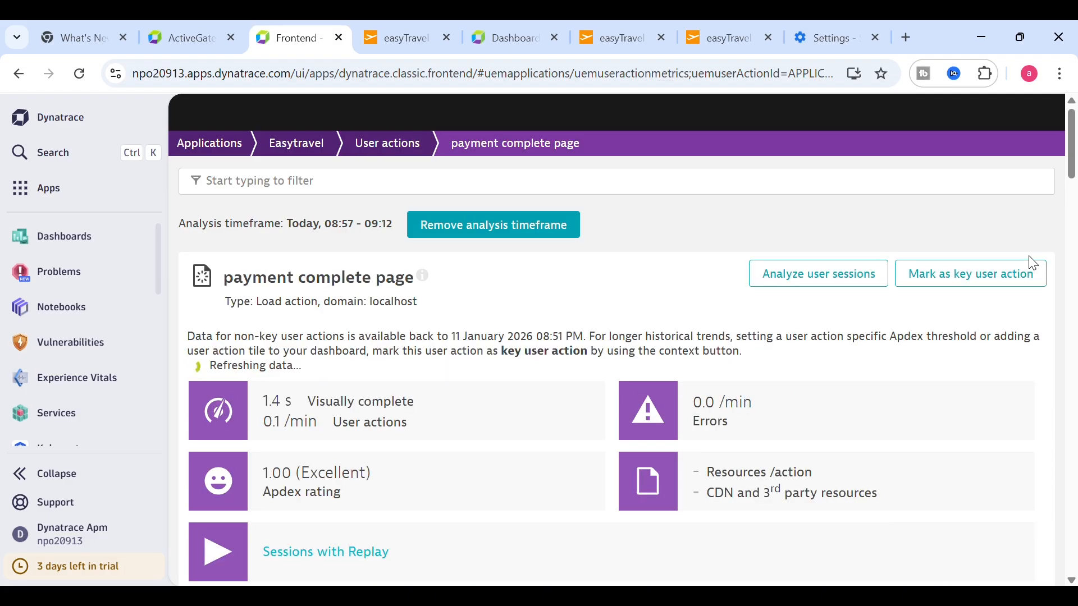
left_click(967, 280)
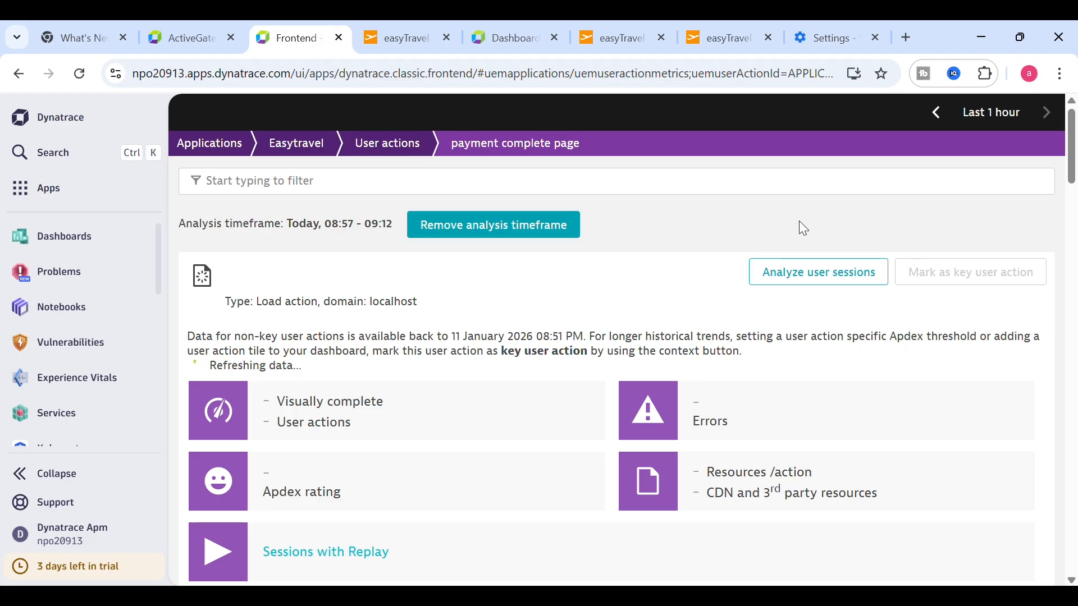
left_click(298, 145)
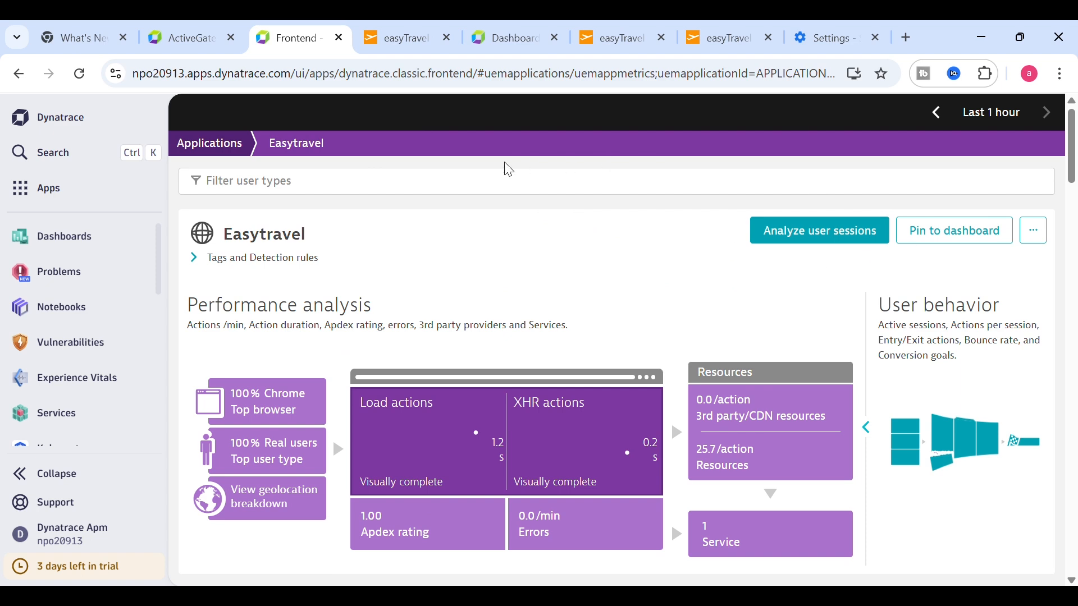
- Open Dashboards Classic via the 'das' search and start editing the Test dashboard
left_click(79, 161)
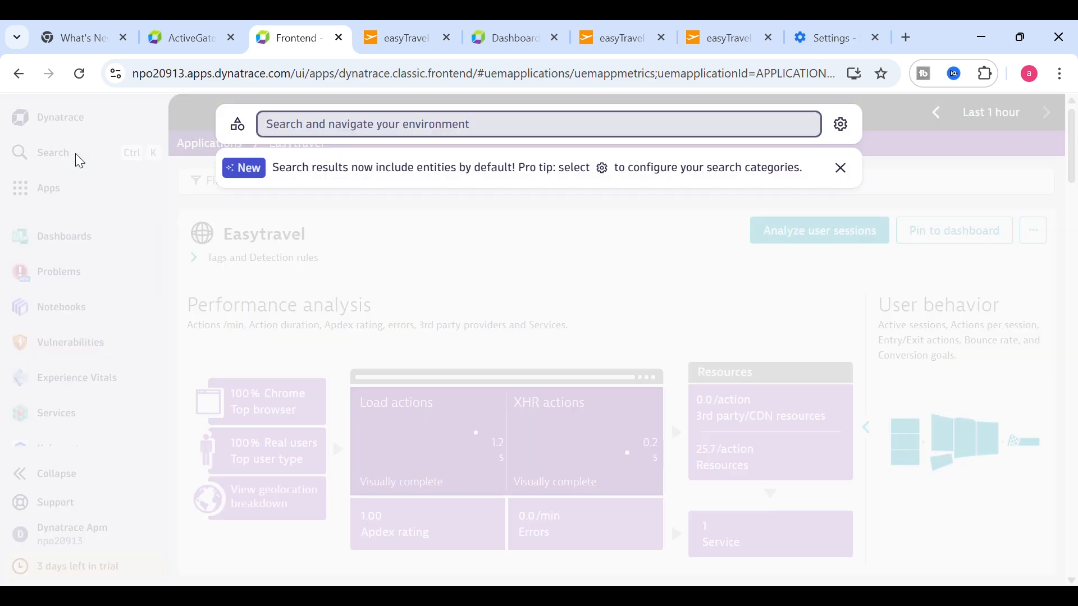
type("das")
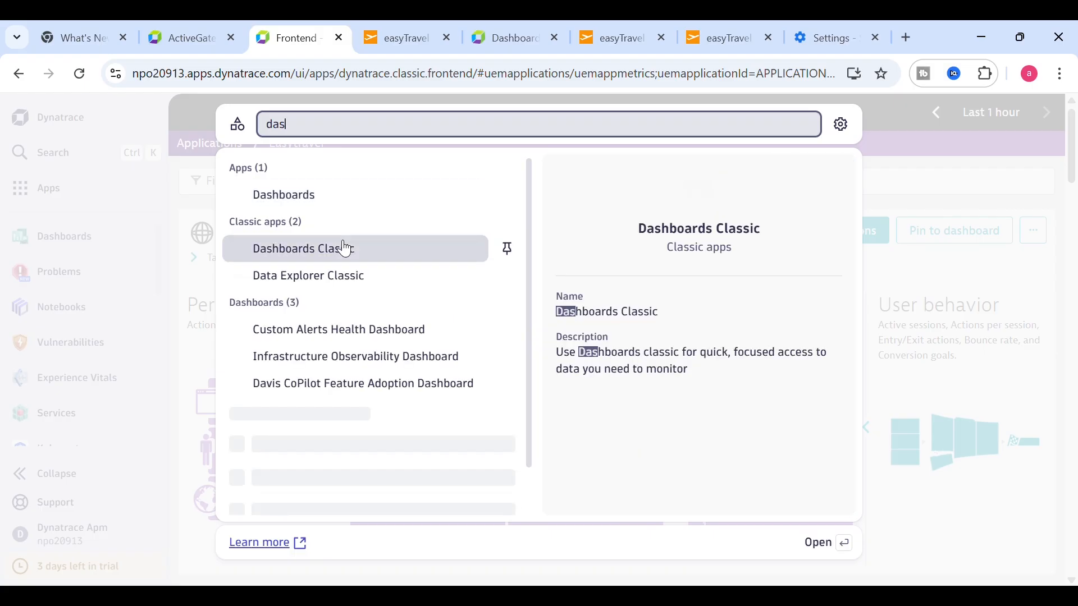
left_click(324, 252)
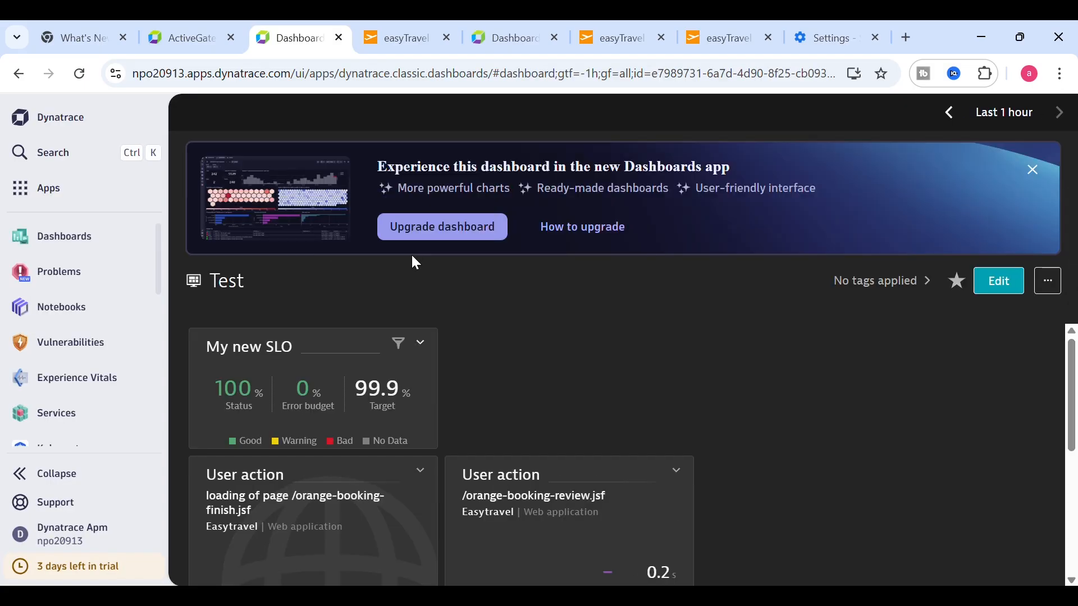
scroll(1075, 368, "down", 1)
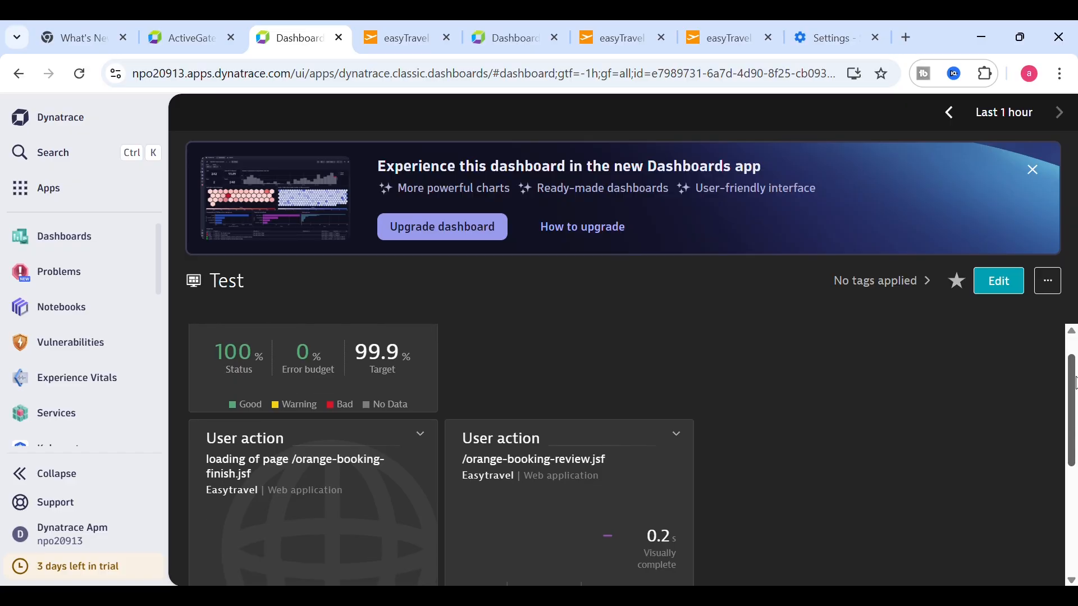
left_click(995, 282)
left_click_drag(801, 383, 800, 390)
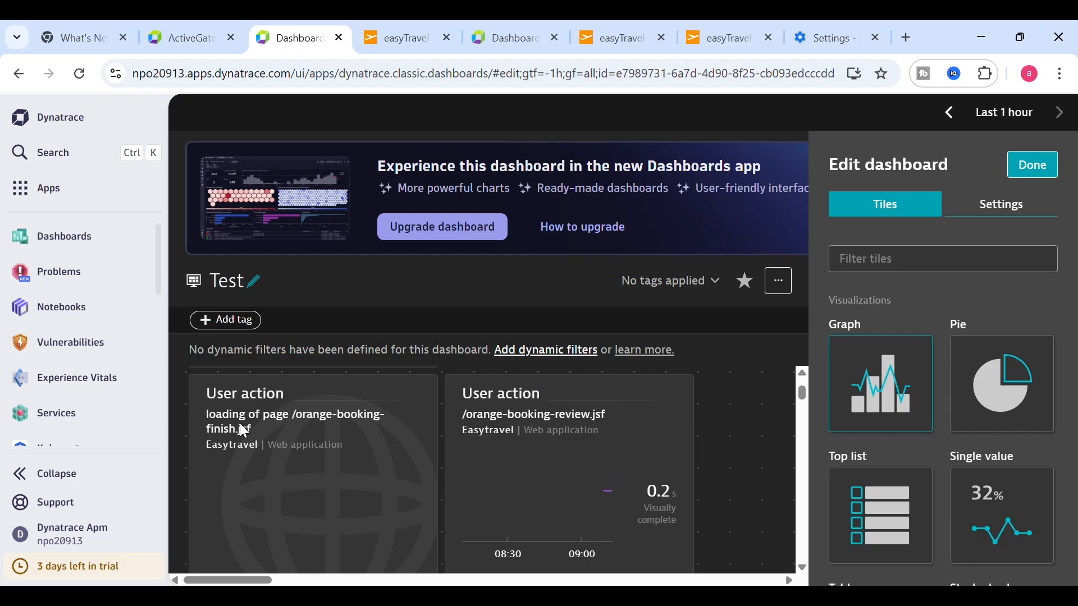
- Set the left User action tile to 'payment complete page' and finish editing
left_click(352, 421)
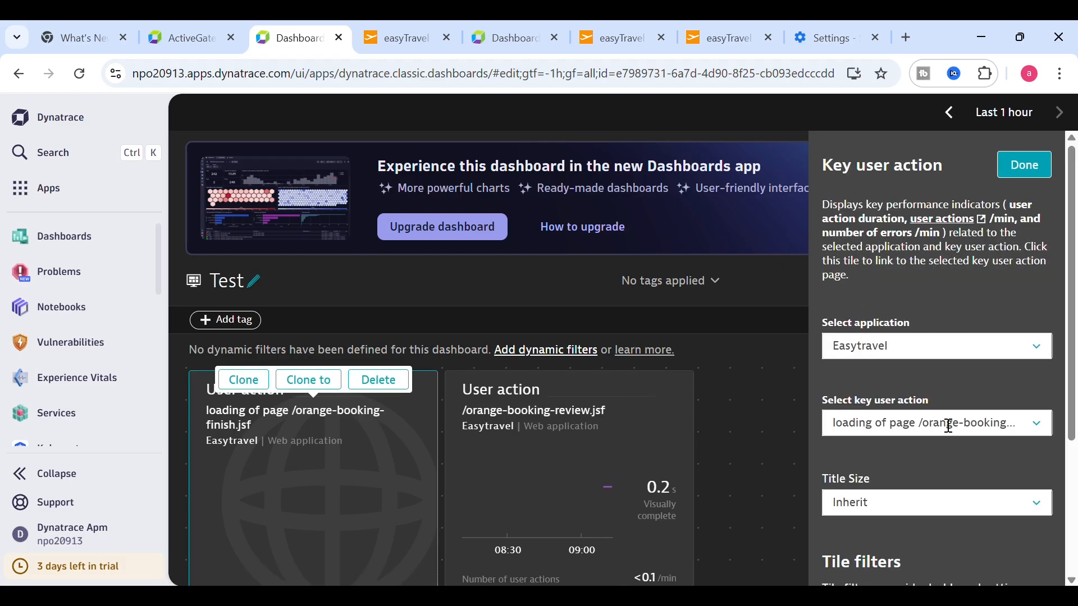
left_click(1036, 424)
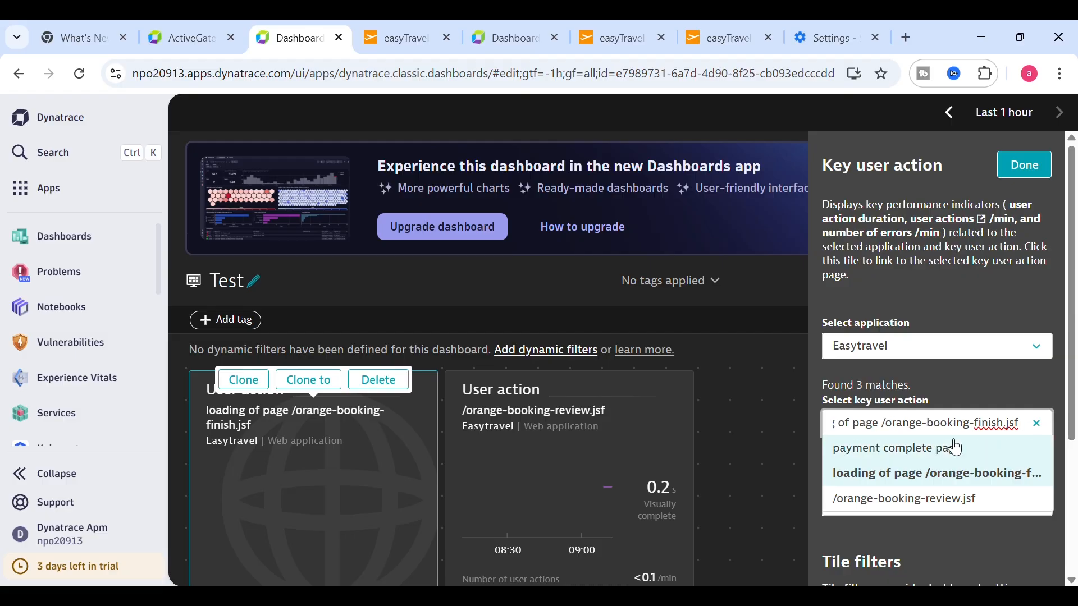
left_click(943, 460)
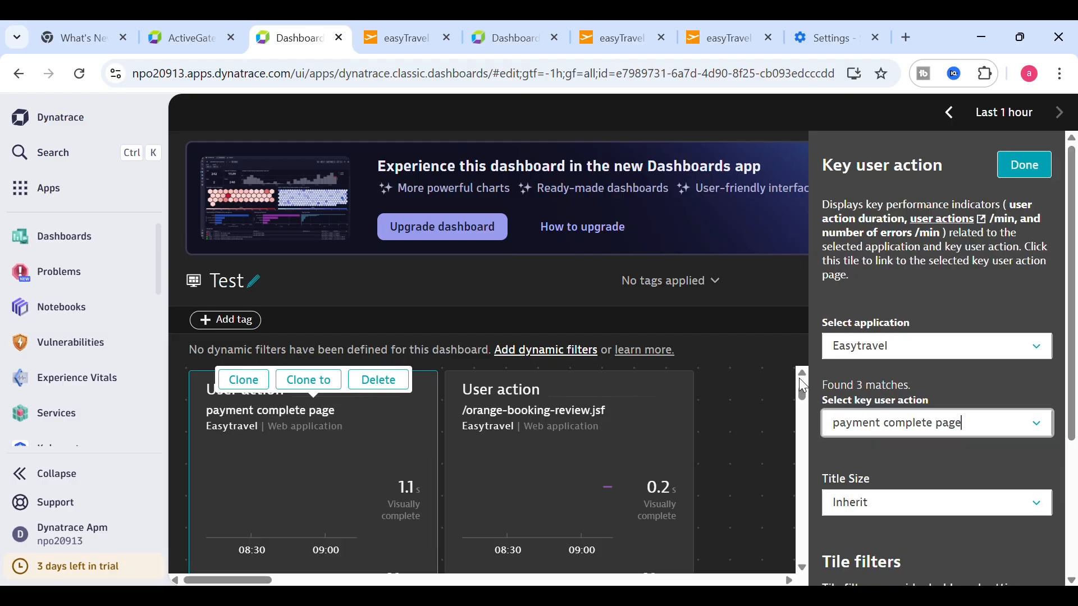
left_click(1024, 165)
left_click(1027, 164)
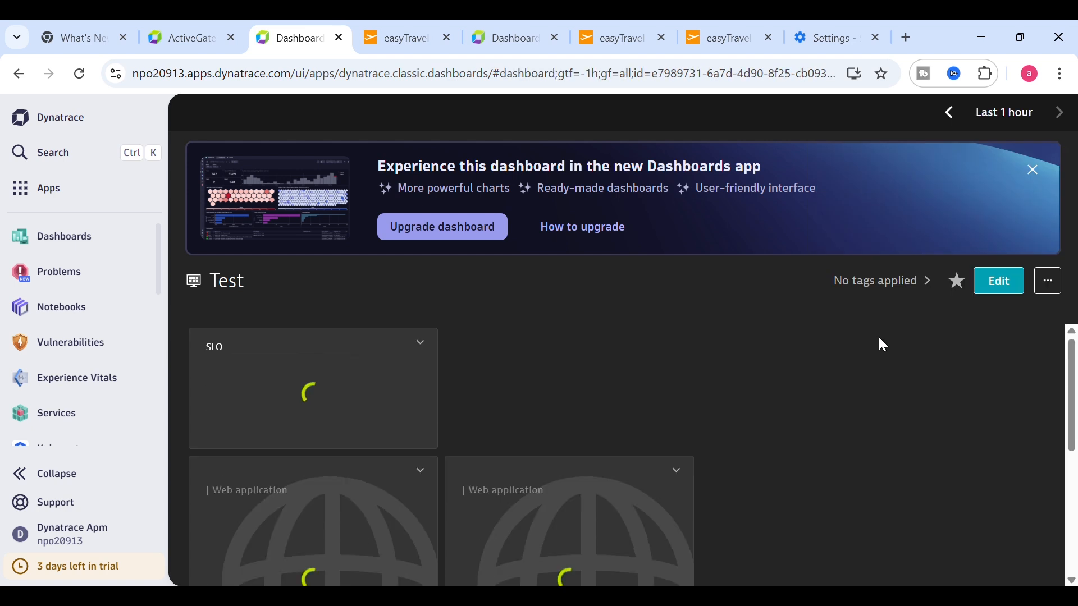
left_click_drag(1075, 371, 1074, 407)
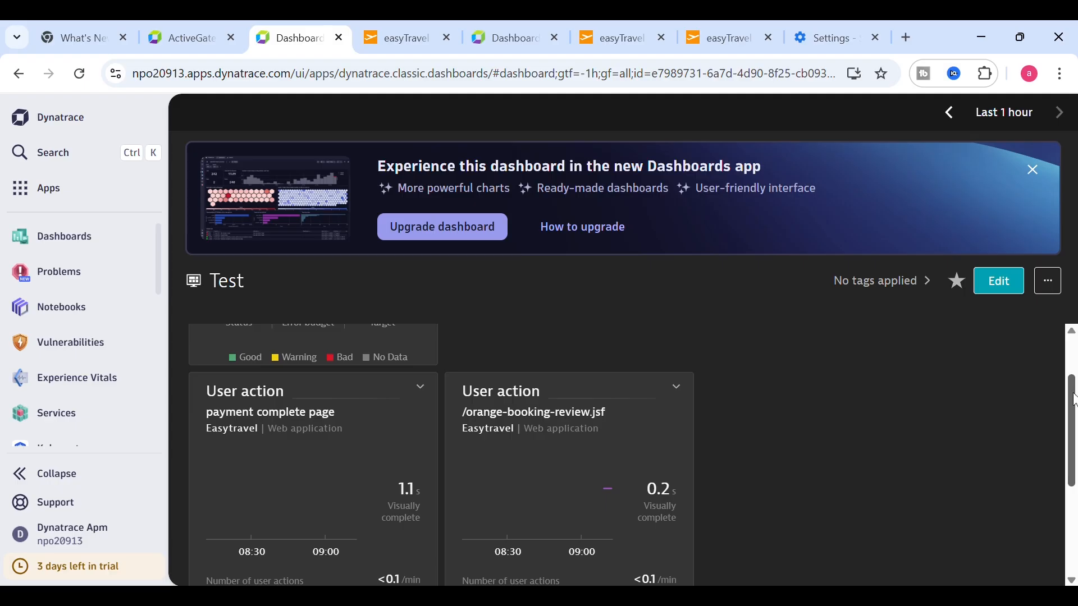
scroll(1074, 407, "down", 1)
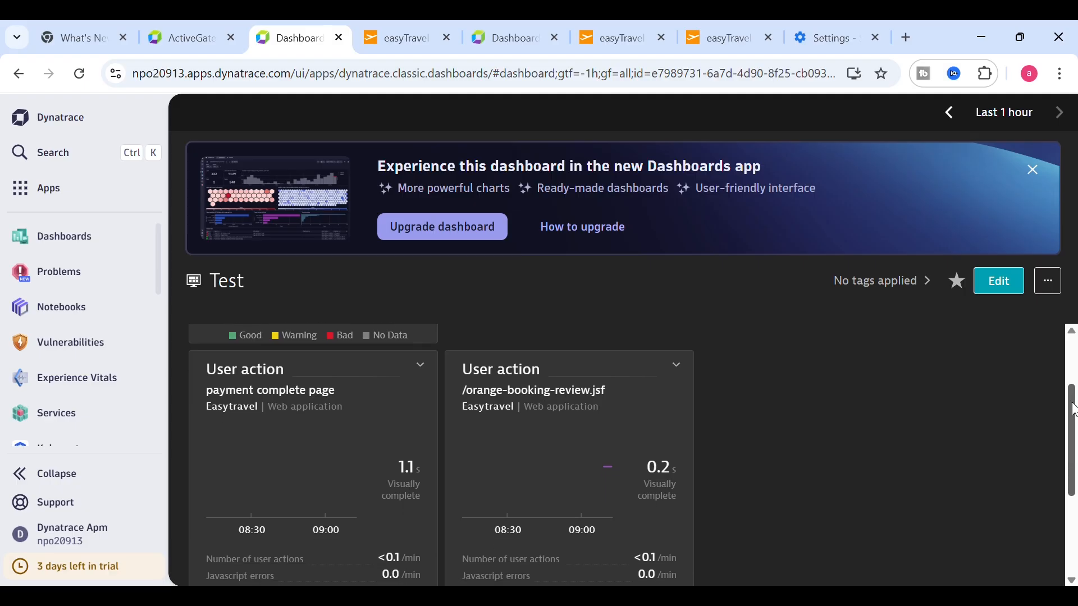
scroll(1074, 407, "down", 2)
mouse_move(1074, 376)
left_mouse_down()
mouse_move(1073, 432)
mouse_move(1073, 385)
left_mouse_up()
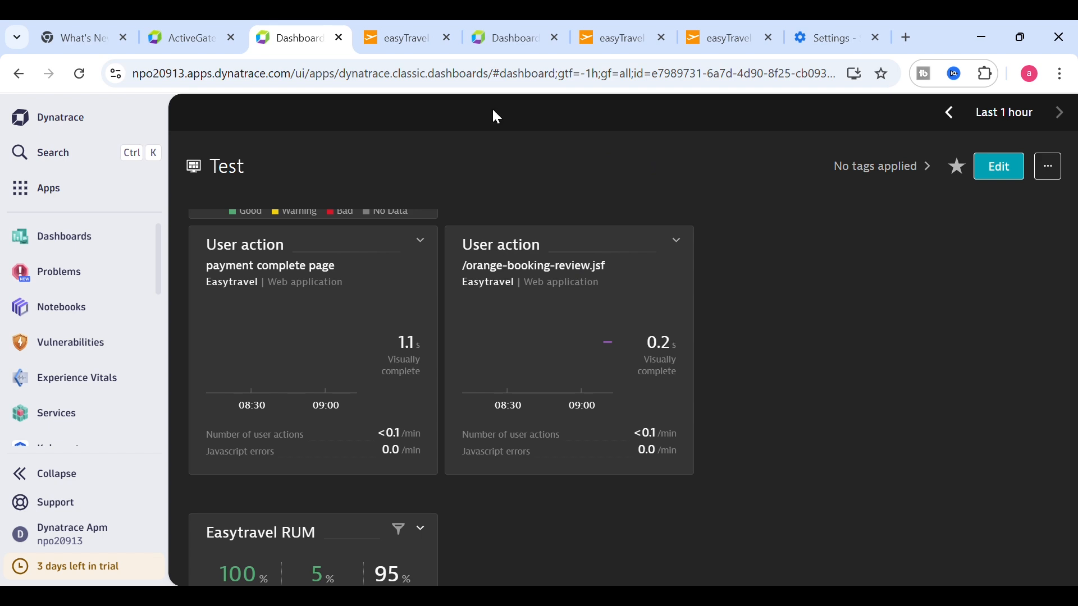
- Open Easytravel from the Web app via the 'web' search and show its full user action table
left_click(67, 160)
type("web")
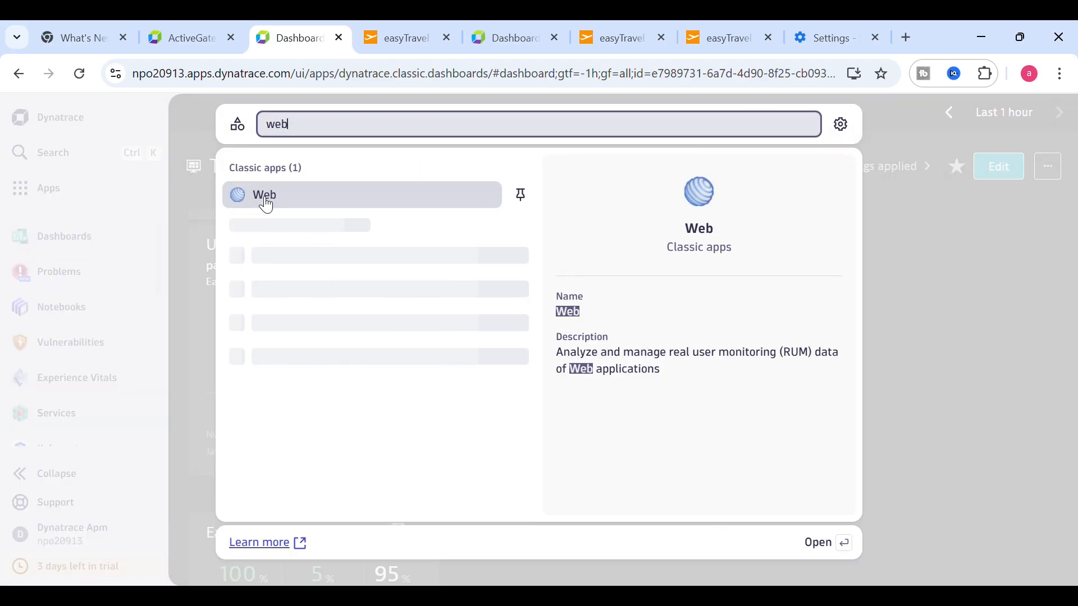
left_click(276, 197)
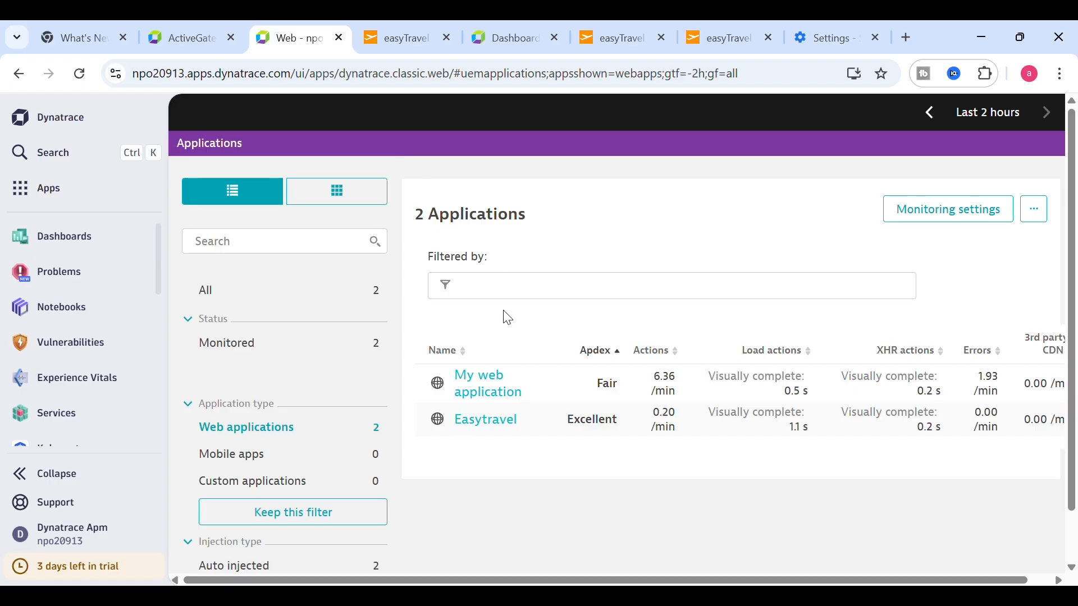
left_click(513, 426)
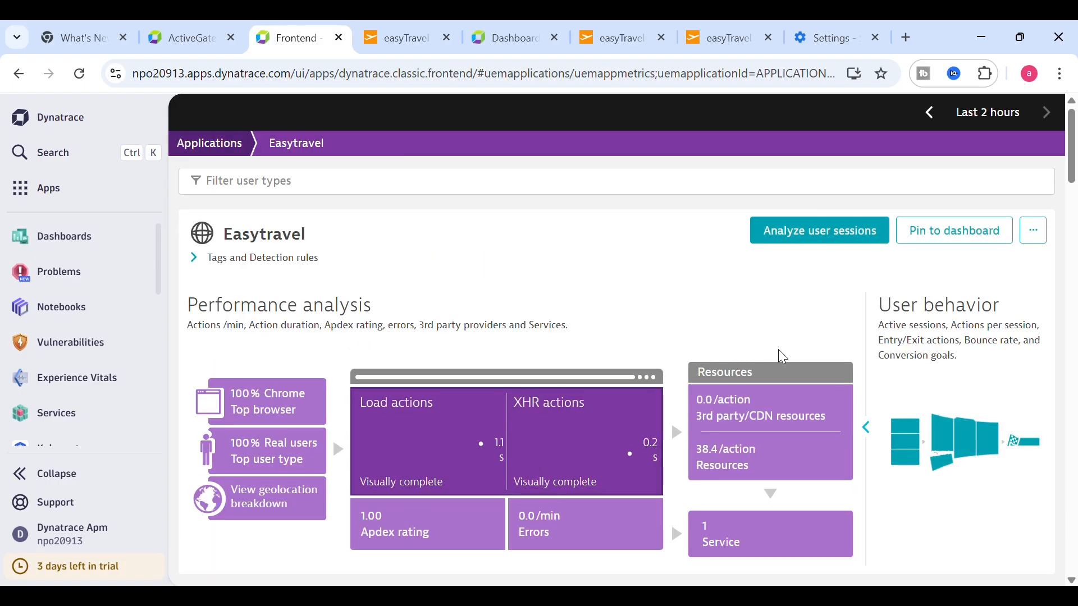
left_click_drag(1072, 167, 1074, 534)
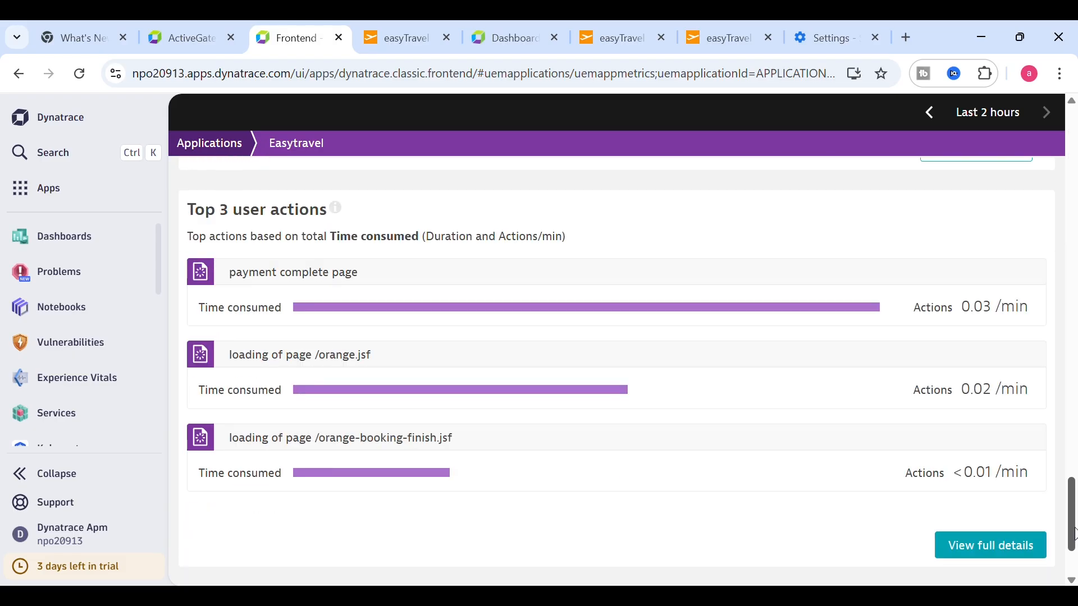
left_click(986, 546)
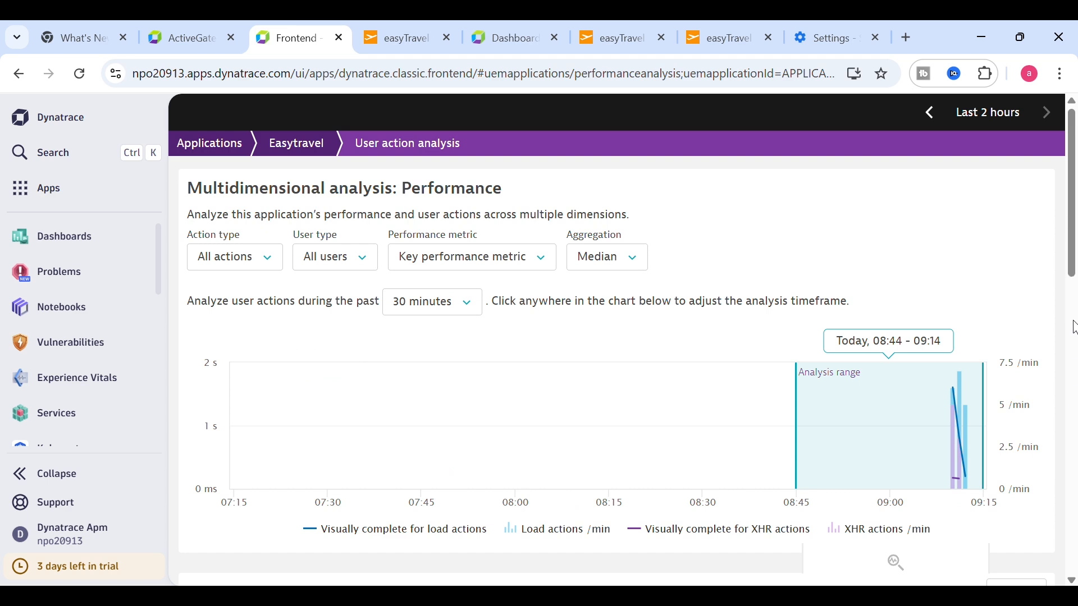
left_click_drag(1073, 253, 1075, 364)
scroll(606, 404, "down", 10)
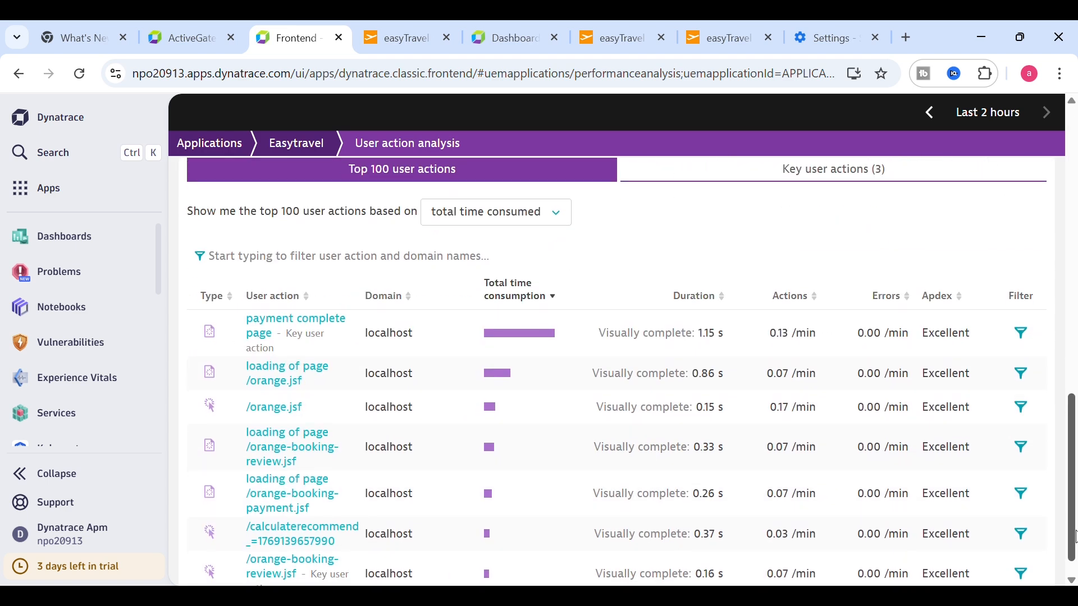